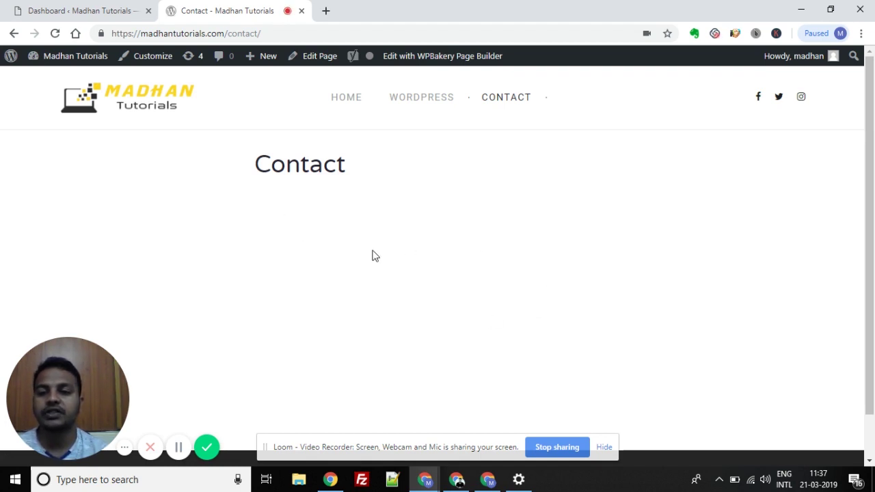
Step: Switch to the site's WordPress dashboard and open the page for adding new plugins
{"action": "left_click", "coordinate": [102, 6]}
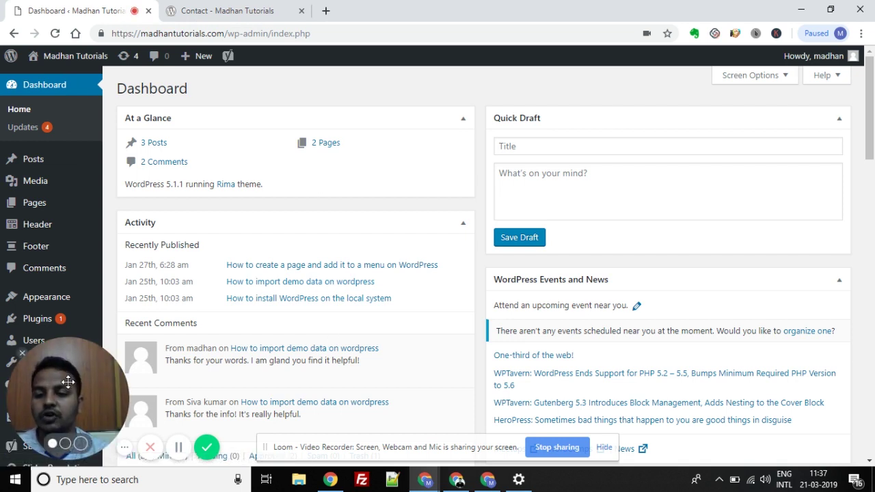
{"action": "left_click_drag", "start_coordinate": [68, 382], "coordinate": [785, 367]}
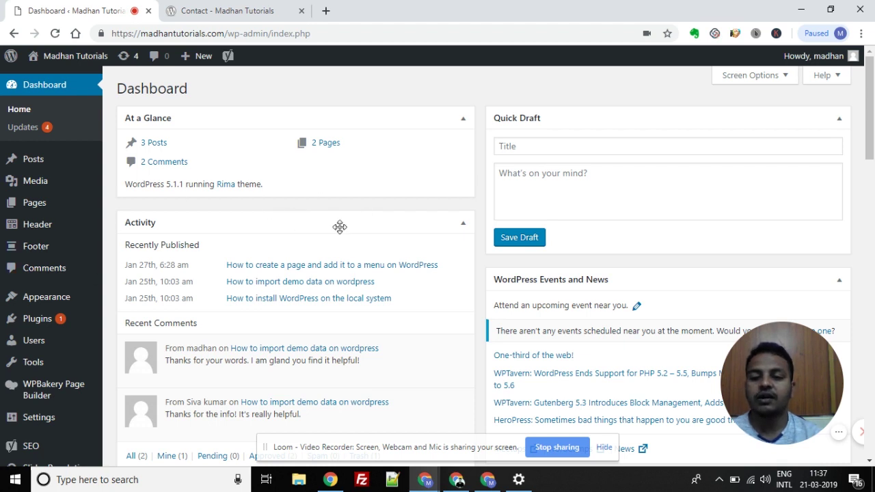
{"action": "mouse_move", "coordinate": [41, 319]}
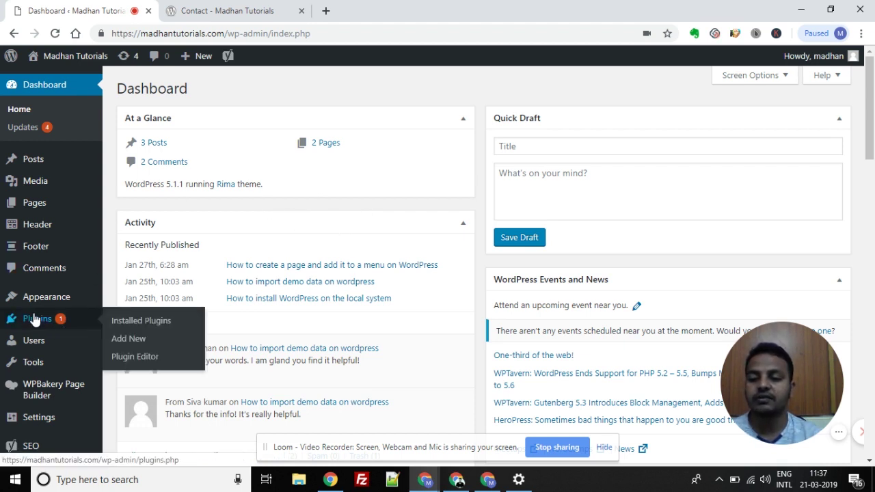
{"action": "left_click", "coordinate": [35, 318]}
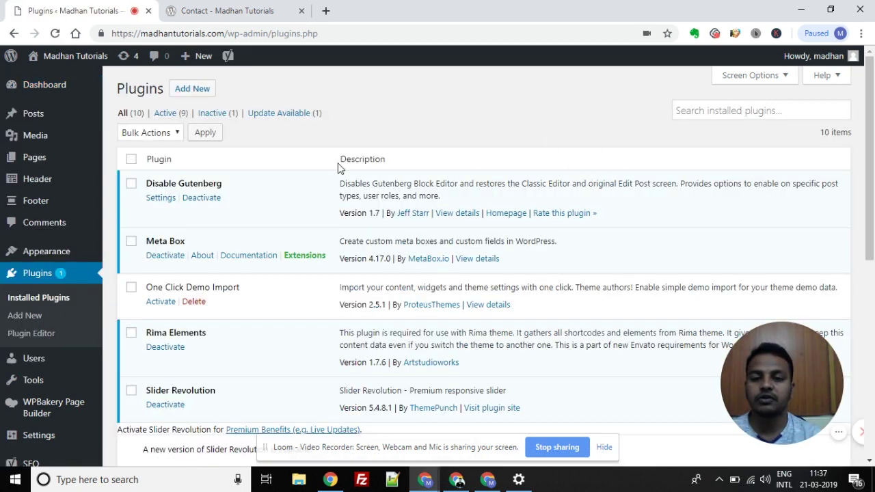
{"action": "left_click", "coordinate": [199, 94]}
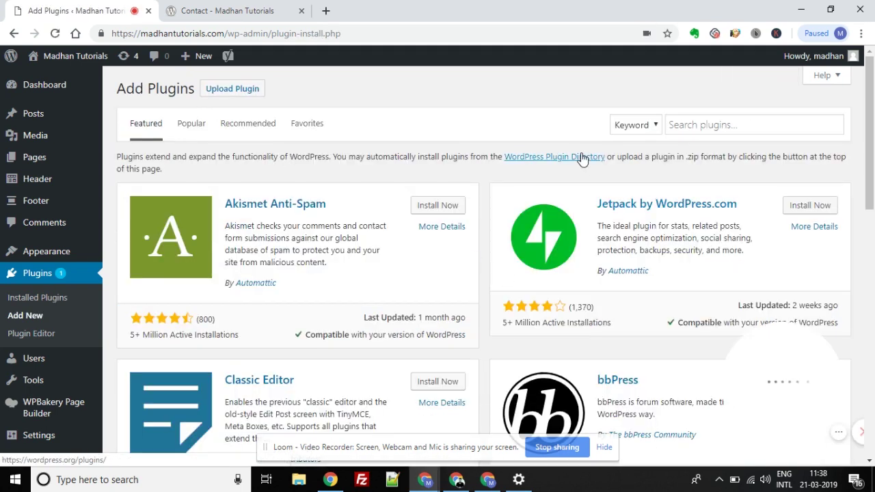
Step: Search the plugin directory for "contact form 7", and install and activate the Contact Form 7 plugin
{"action": "left_click", "coordinate": [693, 125]}
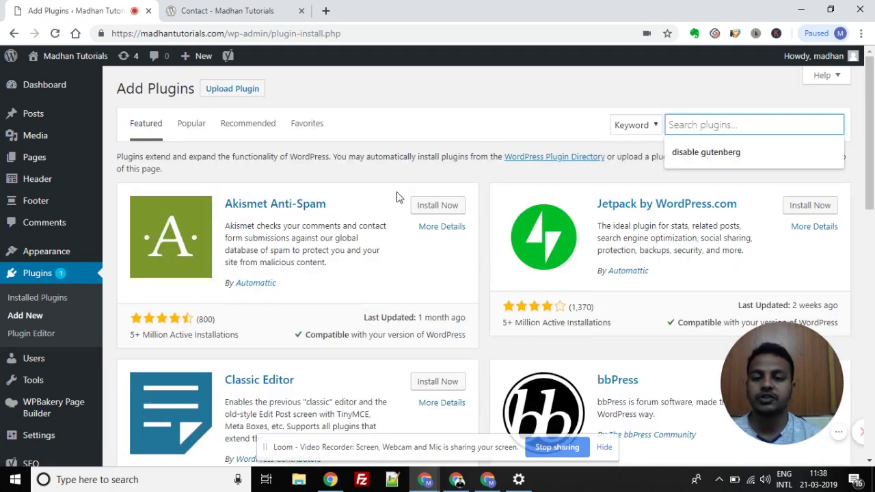
{"action": "mouse_move", "coordinate": [870, 75]}
{"action": "left_mouse_down"}
{"action": "mouse_move", "coordinate": [872, 193]}
{"action": "mouse_move", "coordinate": [873, 76]}
{"action": "left_mouse_up"}
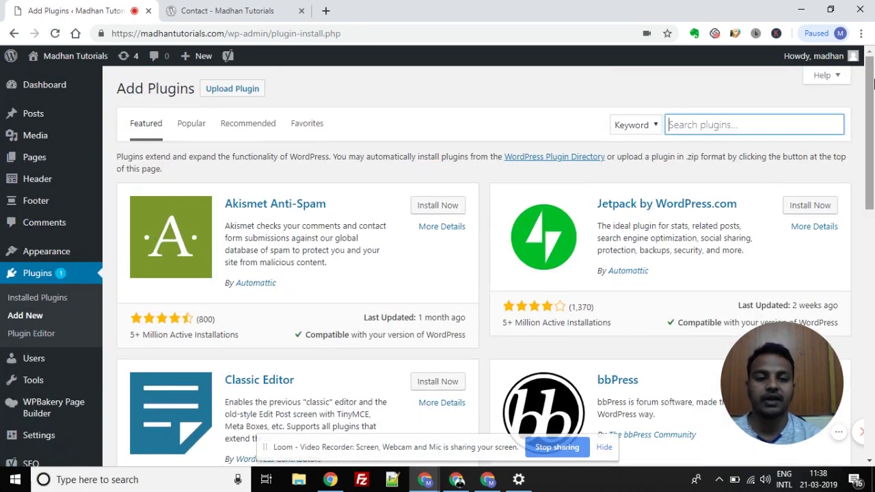
{"action": "left_click", "coordinate": [690, 125]}
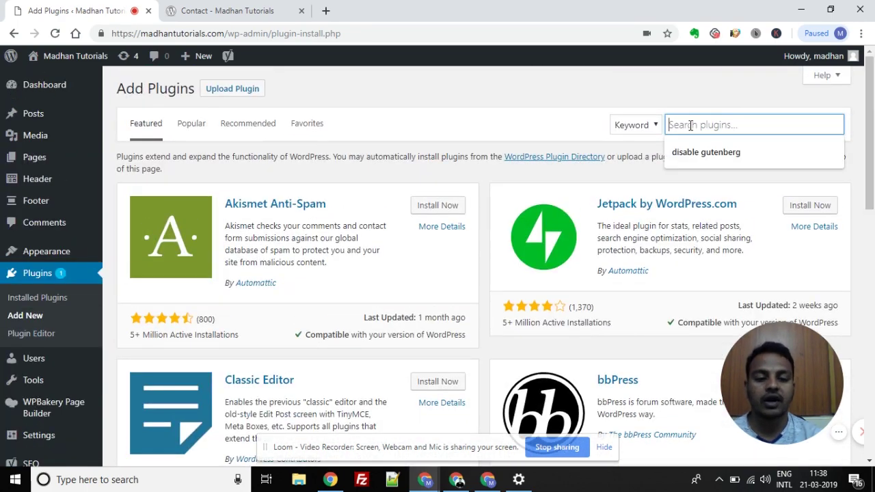
{"action": "type", "text": "contact"}
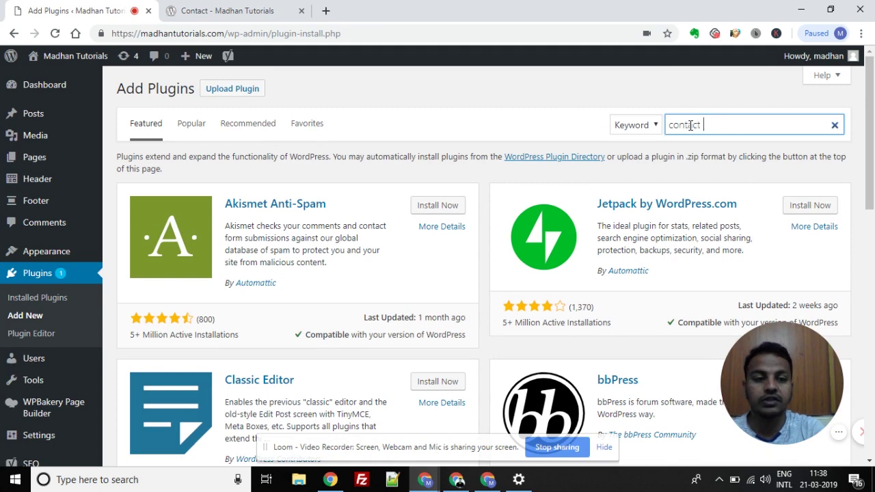
{"action": "type", "text": " form 7"}
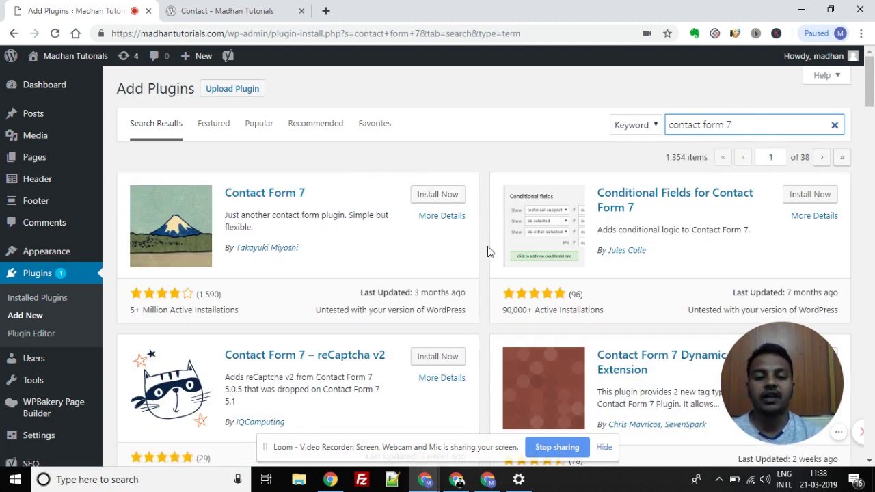
{"action": "left_click", "coordinate": [440, 196]}
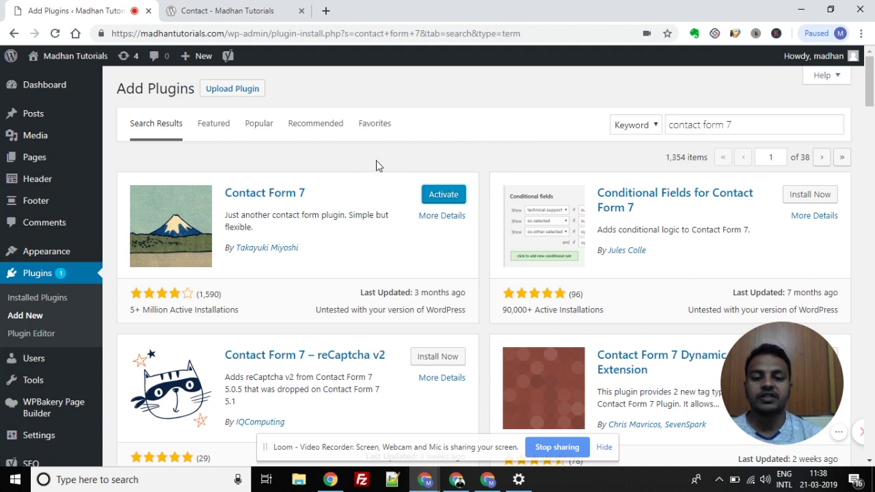
{"action": "left_click", "coordinate": [436, 196]}
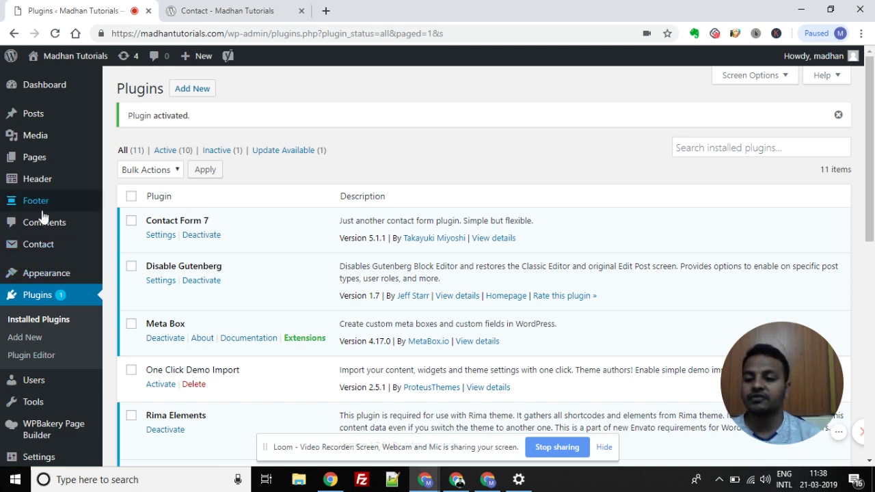
Step: Open the existing "Contact form 1" for editing from the list of contact forms
{"action": "mouse_move", "coordinate": [29, 251]}
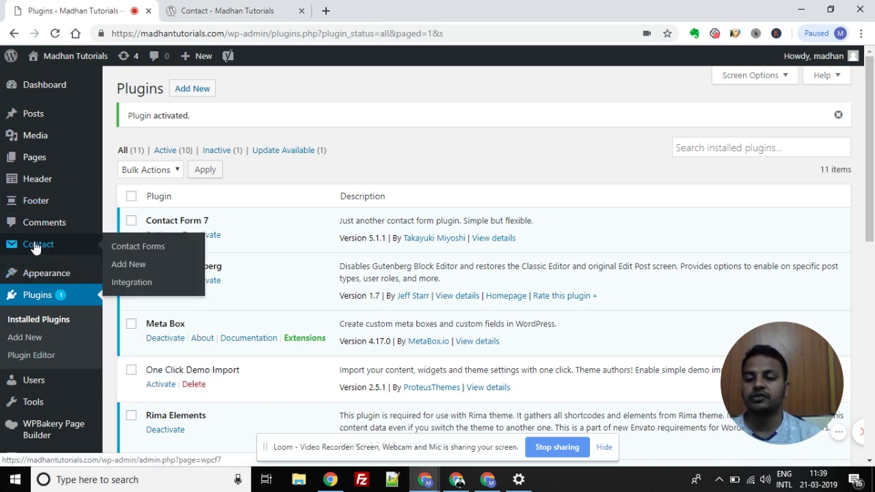
{"action": "left_click", "coordinate": [36, 245]}
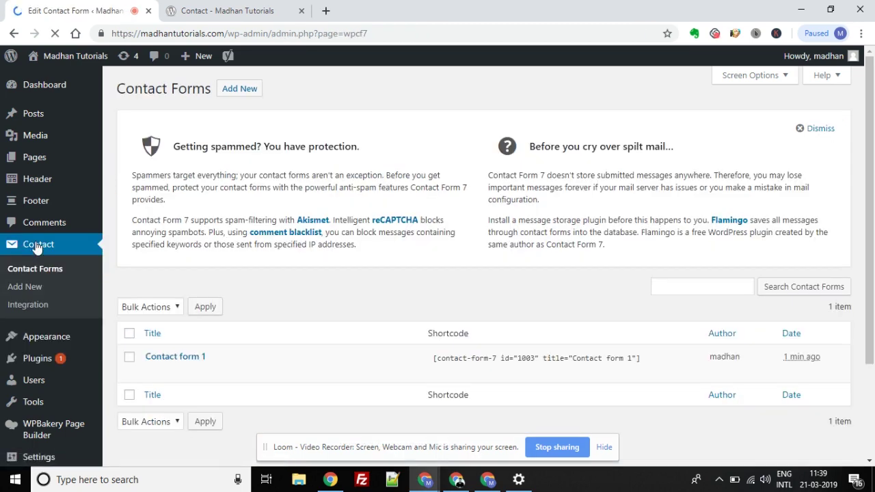
{"action": "scroll", "coordinate": [479, 274], "scroll_direction": "down", "scroll_amount": 3}
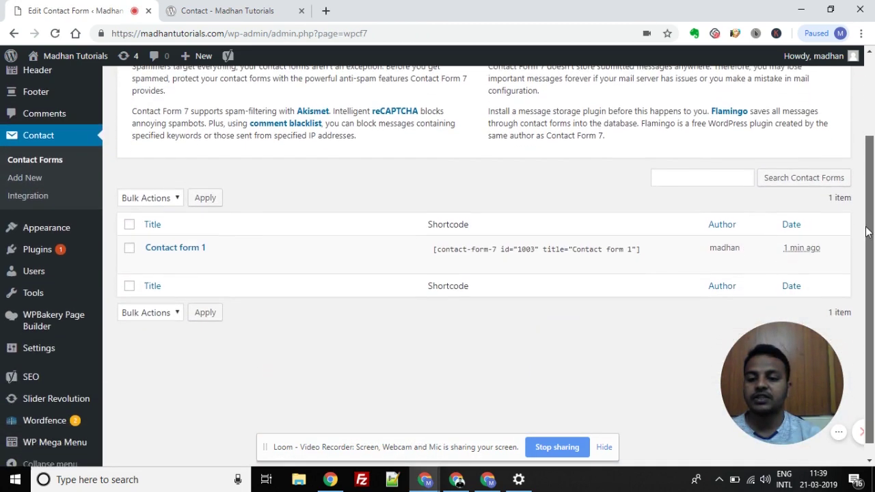
{"action": "mouse_move", "coordinate": [138, 240]}
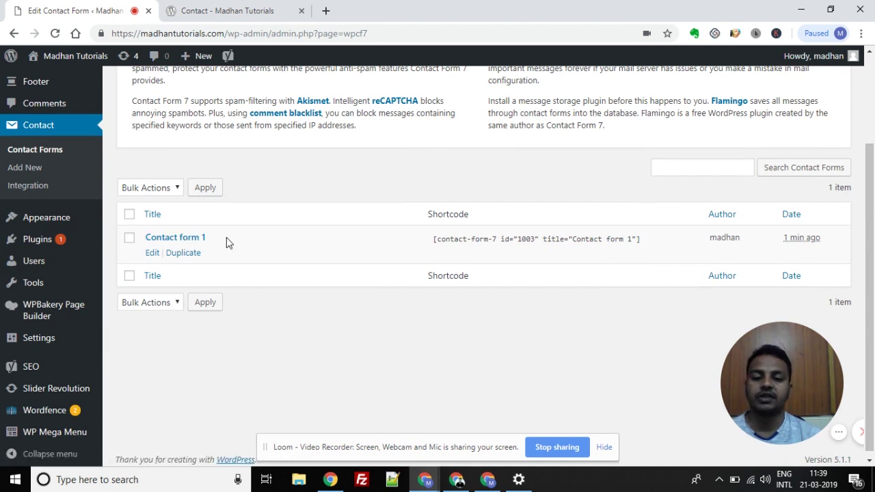
{"action": "left_click", "coordinate": [152, 253]}
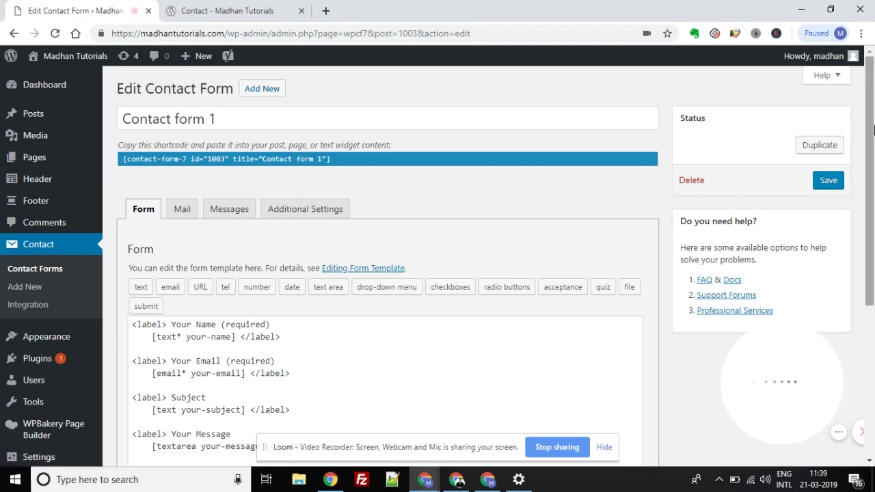
Step: Look over the form's edit page, including its title, shortcode and the complete default form template
{"action": "left_click_drag", "start_coordinate": [874, 129], "coordinate": [859, 192]}
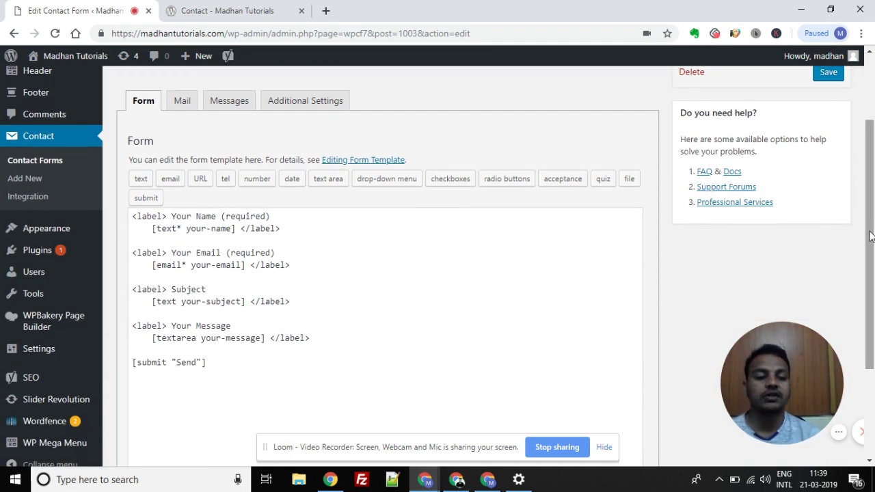
{"action": "scroll", "coordinate": [869, 235], "scroll_direction": "up", "scroll_amount": 1}
{"action": "scroll", "coordinate": [869, 236], "scroll_direction": "down", "scroll_amount": 1}
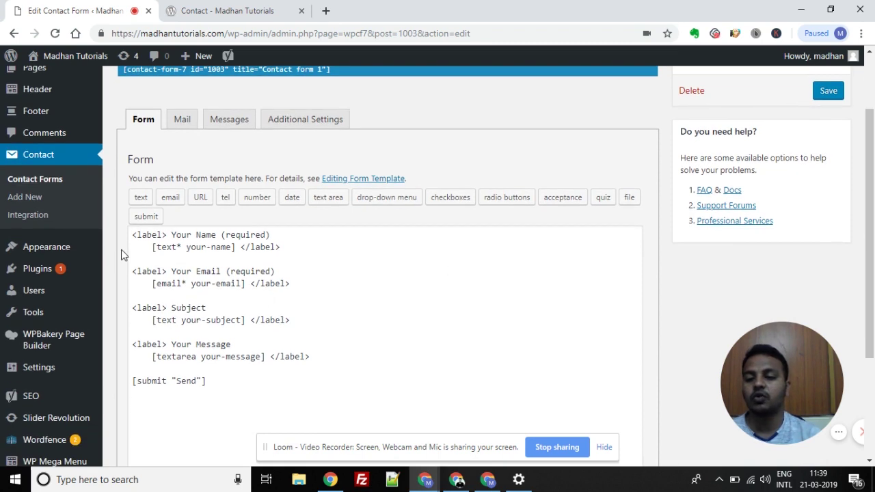
{"action": "left_click_drag", "start_coordinate": [131, 233], "coordinate": [256, 385]}
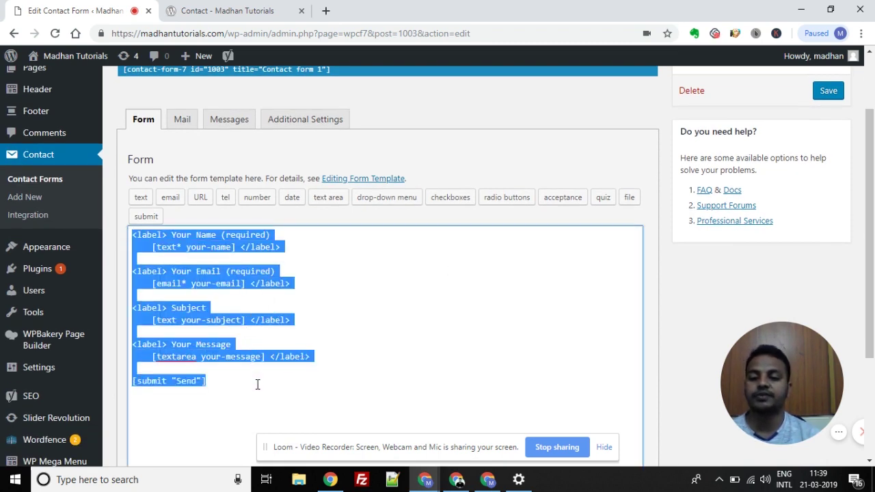
{"action": "left_click", "coordinate": [258, 384]}
{"action": "scroll", "coordinate": [870, 242], "scroll_direction": "up", "scroll_amount": 1}
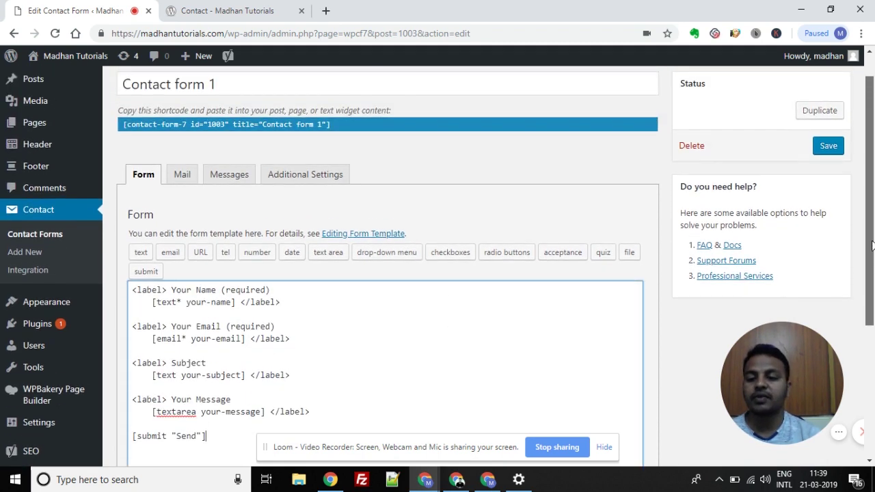
{"action": "scroll", "coordinate": [871, 245], "scroll_direction": "down", "scroll_amount": 1}
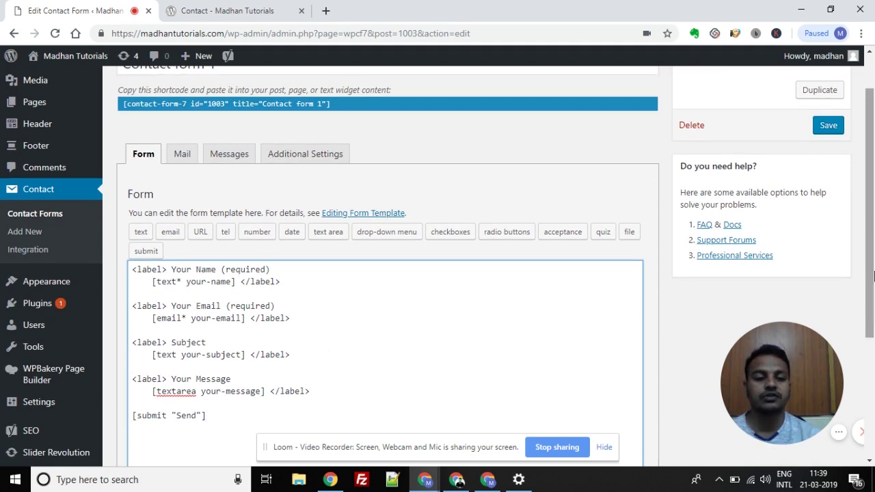
{"action": "left_click_drag", "start_coordinate": [872, 217], "coordinate": [872, 186]}
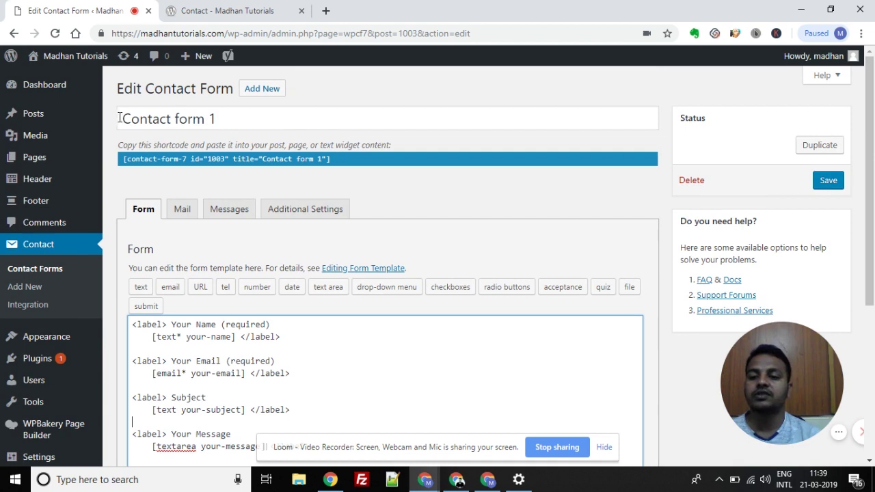
Step: Change the form's title to "Contact form" and select its shortcode
{"action": "left_click", "coordinate": [212, 117]}
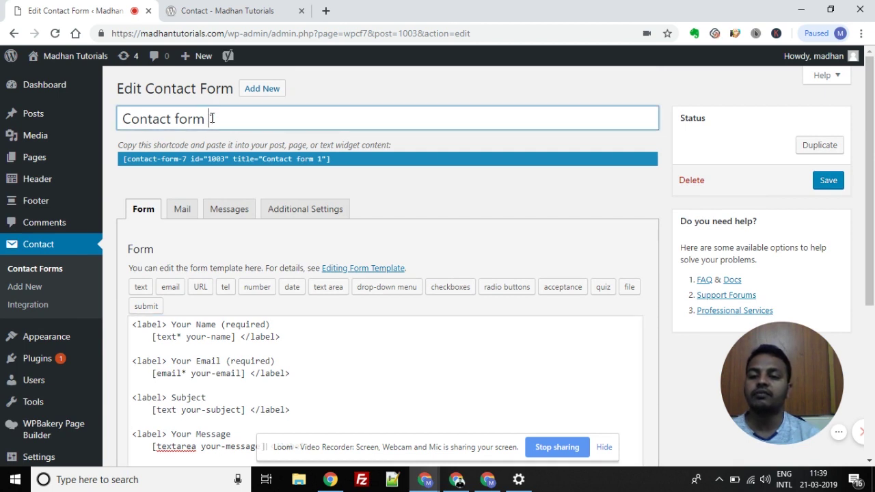
{"action": "key", "text": "BackSpace"}
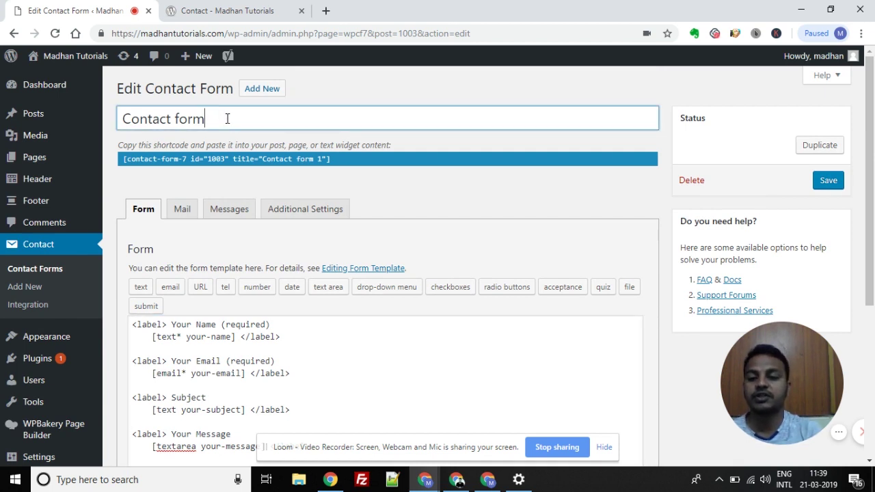
{"action": "left_click", "coordinate": [324, 162]}
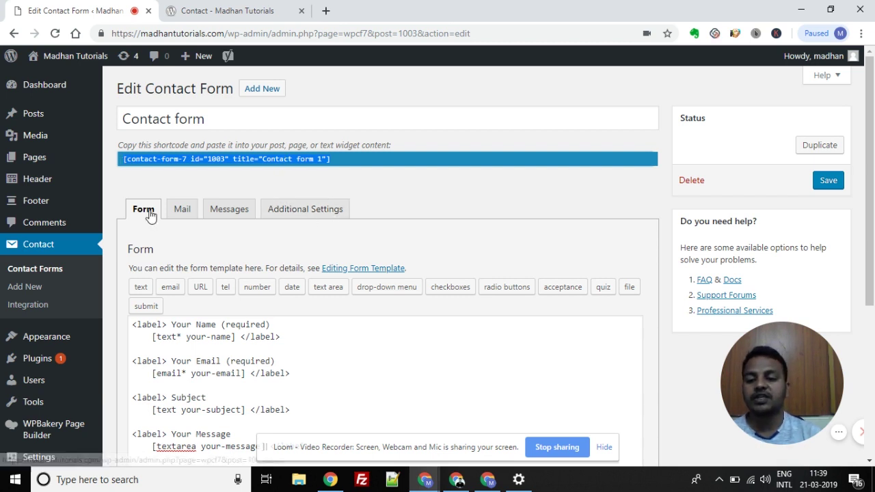
Step: Examine the form template's label and field tags for name, email, subject and message, and the submit tag
{"action": "left_click", "coordinate": [259, 362]}
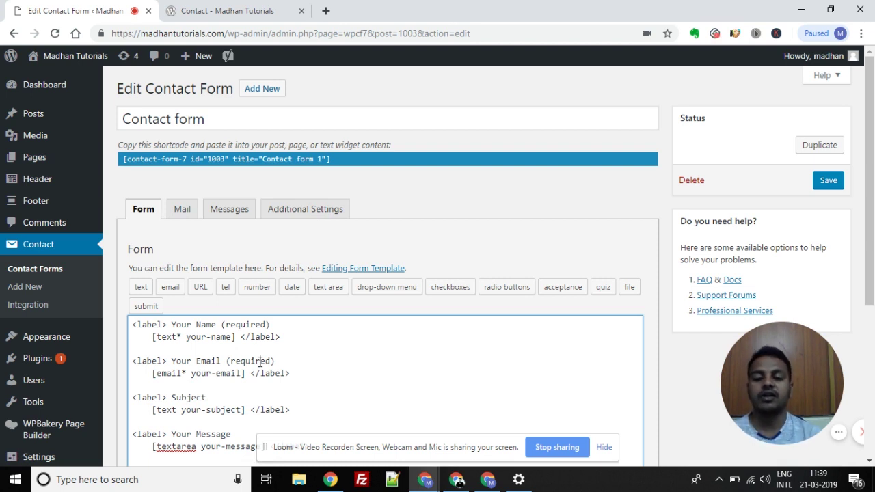
{"action": "scroll", "coordinate": [260, 361], "scroll_direction": "down", "scroll_amount": 3}
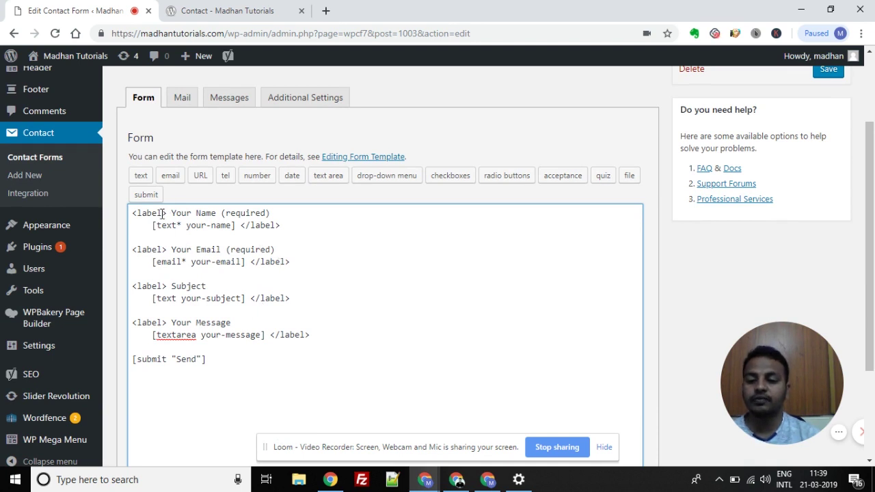
{"action": "left_click_drag", "start_coordinate": [133, 213], "coordinate": [295, 230]}
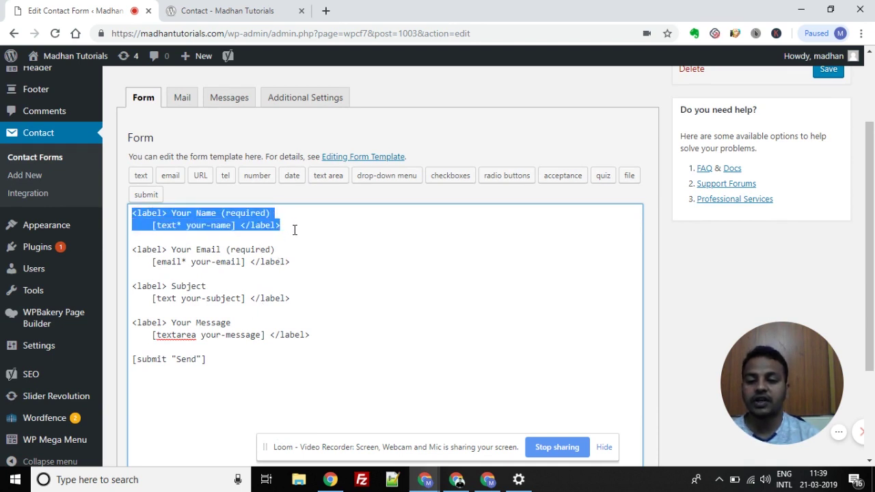
{"action": "left_click", "coordinate": [295, 231]}
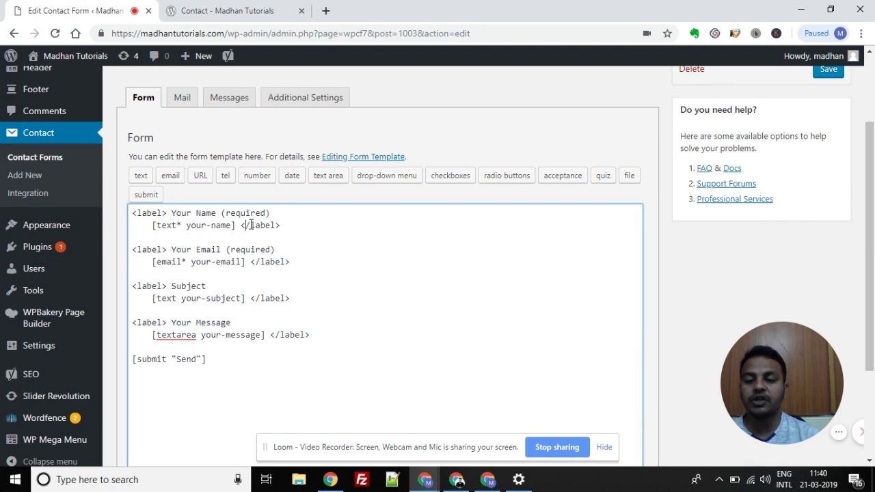
{"action": "left_click_drag", "start_coordinate": [148, 225], "coordinate": [237, 227]}
{"action": "left_click", "coordinate": [241, 262]}
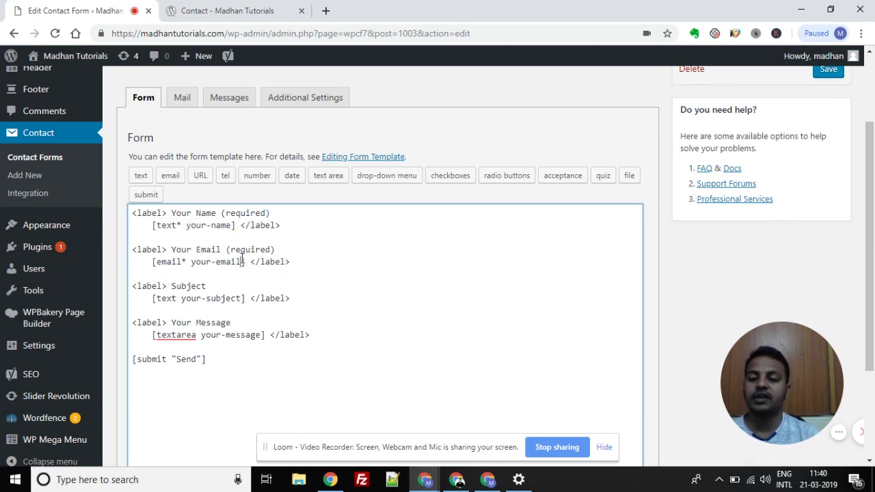
{"action": "left_click_drag", "start_coordinate": [133, 250], "coordinate": [293, 262]}
{"action": "left_click", "coordinate": [293, 260]}
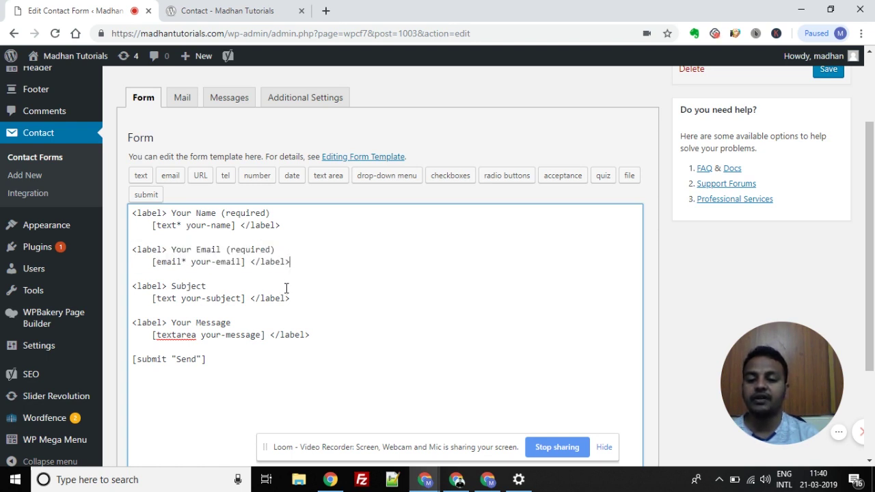
{"action": "left_click_drag", "start_coordinate": [292, 299], "coordinate": [133, 280]}
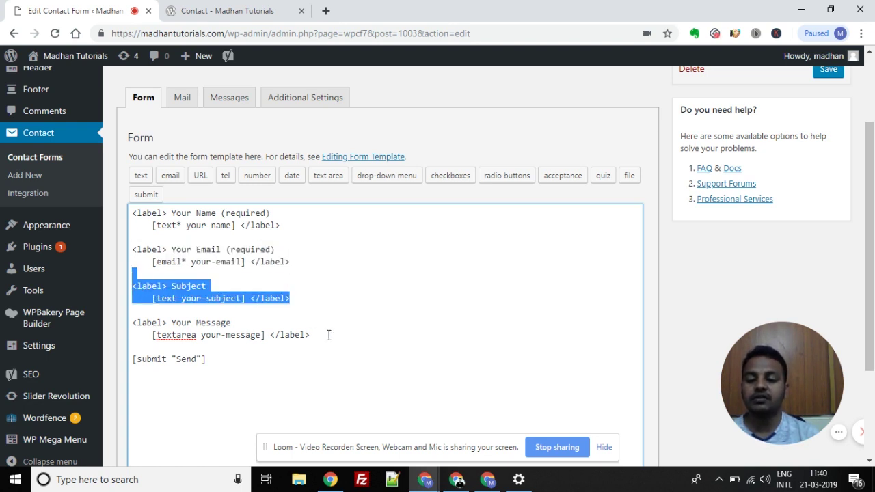
{"action": "left_click_drag", "start_coordinate": [328, 334], "coordinate": [129, 313]}
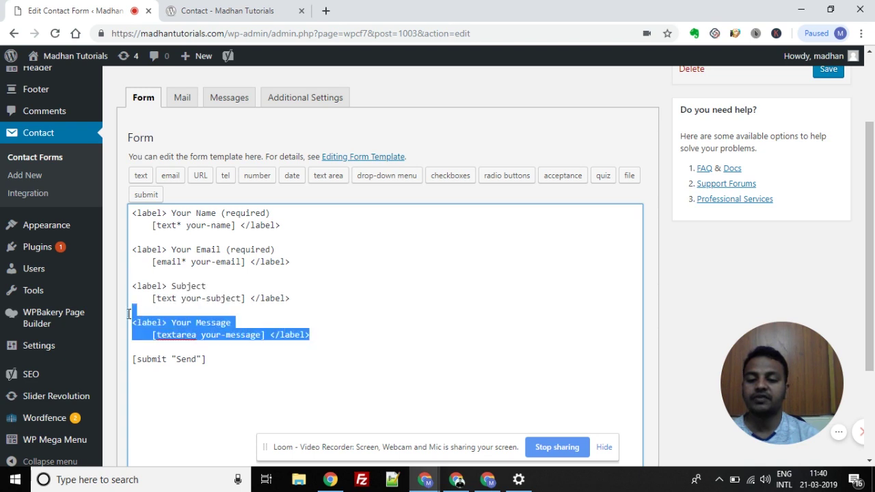
{"action": "left_click", "coordinate": [210, 360]}
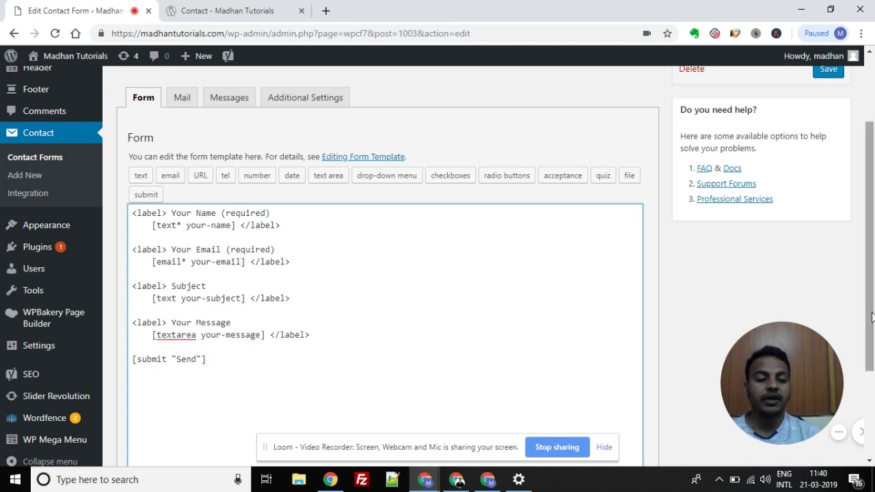
Step: Copy the contact form's shortcode from its edit page
{"action": "scroll", "coordinate": [241, 262], "scroll_direction": "up", "scroll_amount": 2}
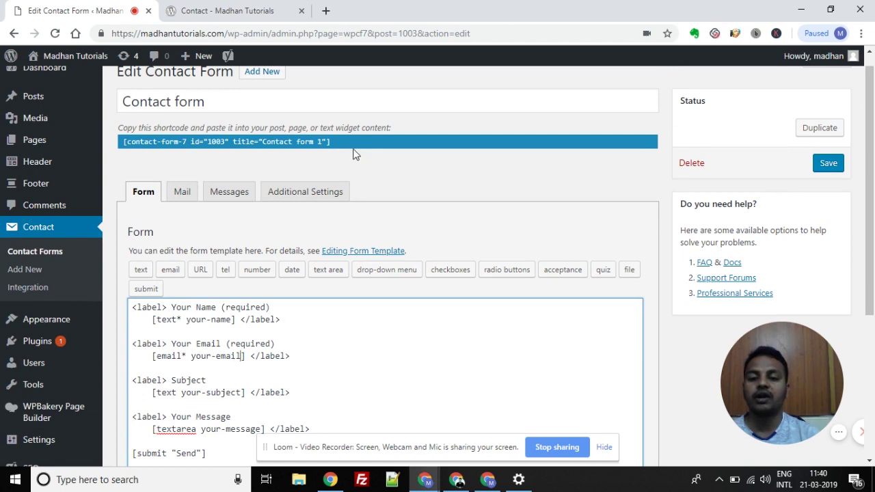
{"action": "left_click", "coordinate": [332, 140]}
{"action": "key", "text": "ctrl+c"}
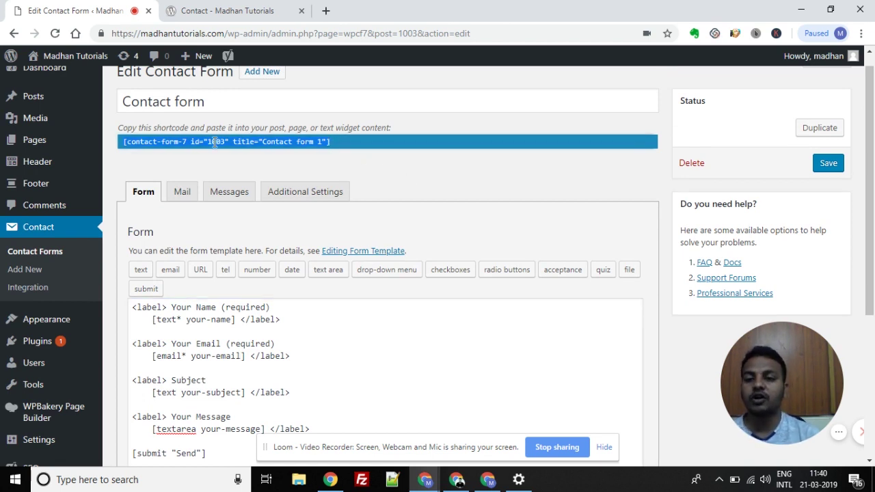
Step: Open the site's Contact page for editing in a new browser tab
{"action": "left_click", "coordinate": [259, 10]}
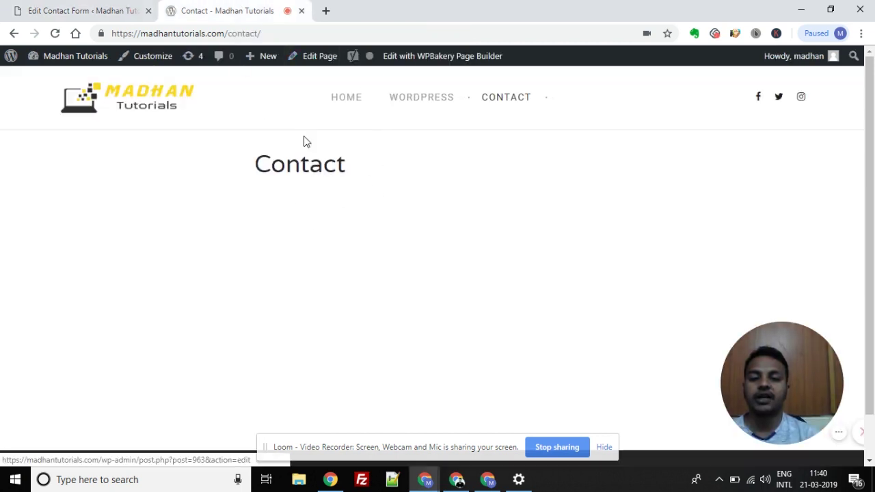
{"action": "right_click", "coordinate": [320, 59]}
{"action": "left_click", "coordinate": [376, 67]}
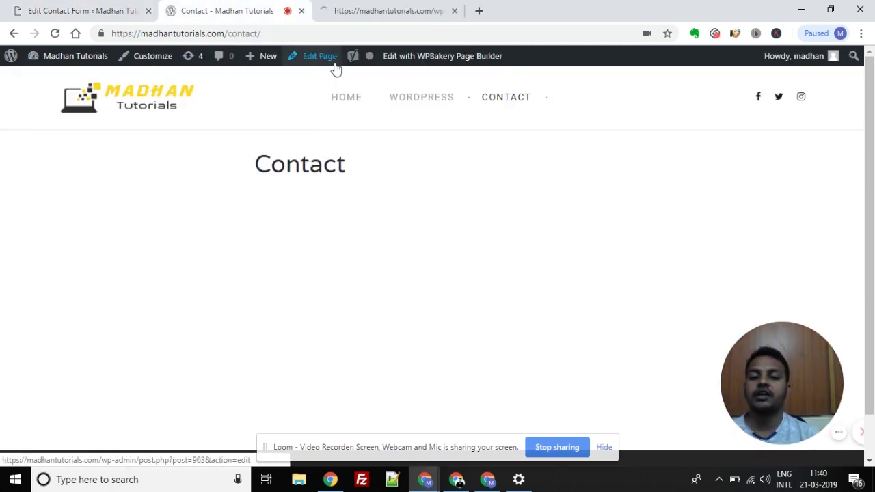
{"action": "left_click", "coordinate": [337, 10]}
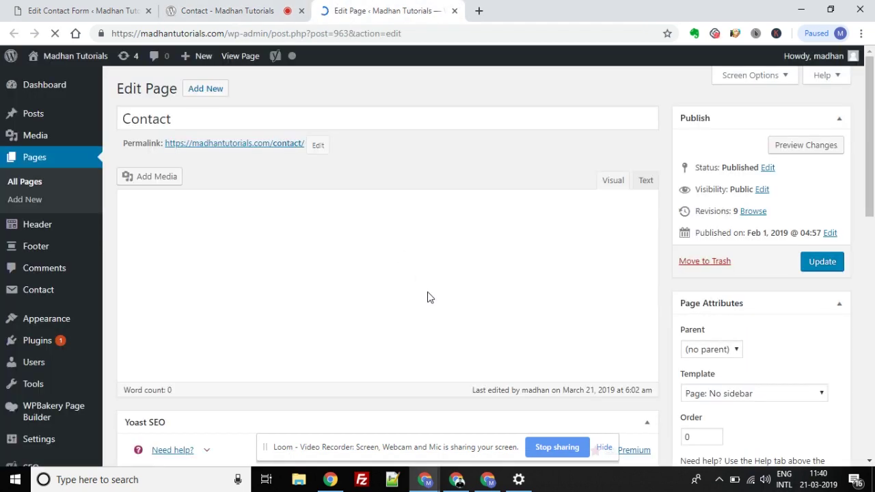
Step: Add a Text Block element beneath the Contact heading in the middle column of the page layout
{"action": "left_click_drag", "start_coordinate": [873, 138], "coordinate": [855, 146]}
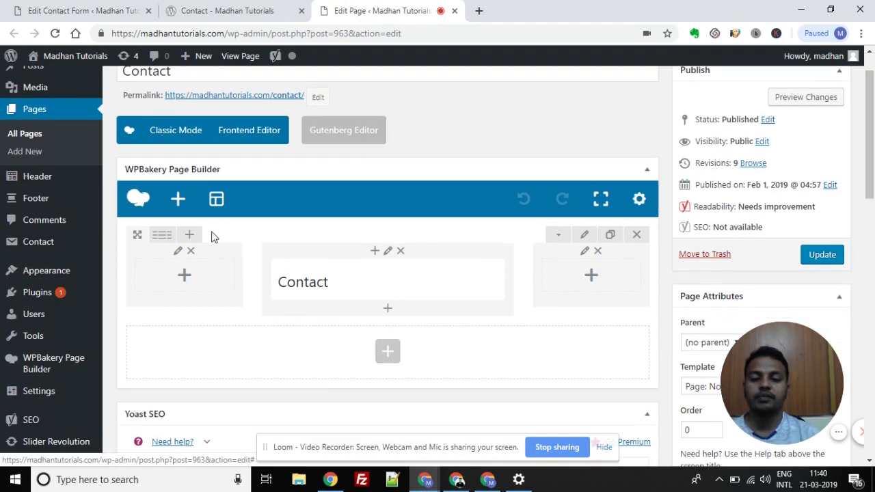
{"action": "left_click", "coordinate": [388, 310]}
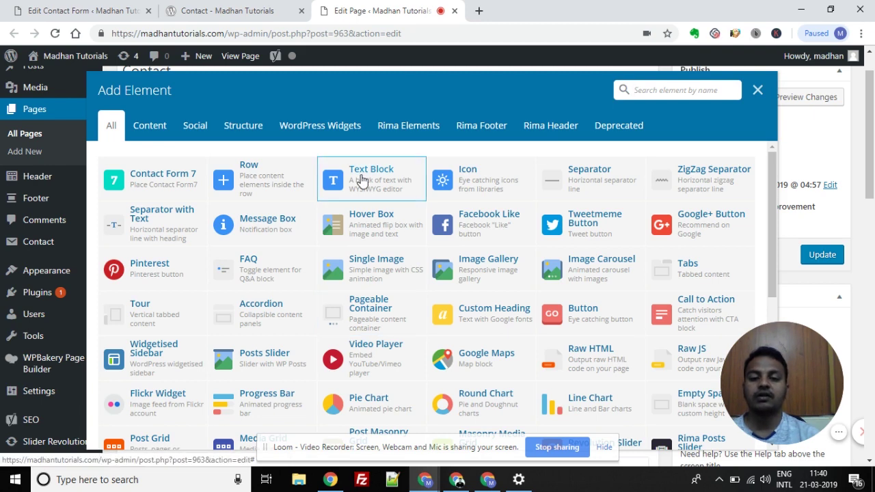
{"action": "left_click", "coordinate": [352, 182]}
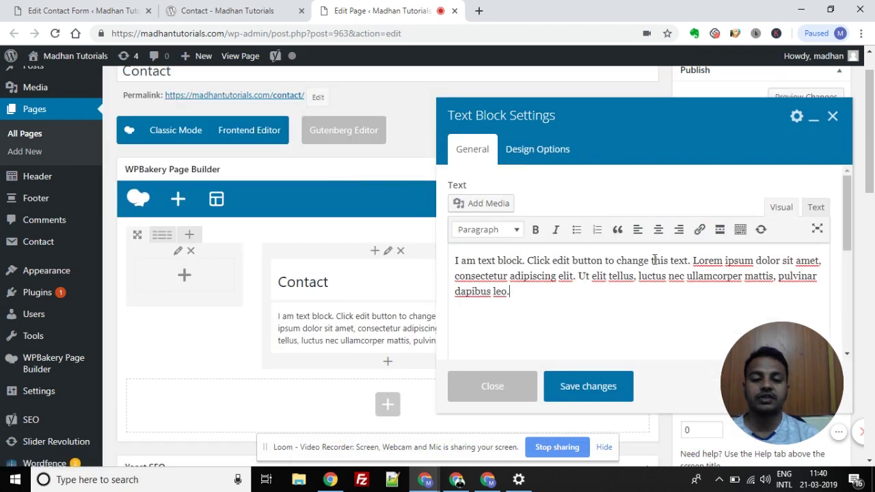
Step: Replace the text block's placeholder text with the copied contact form shortcode in text mode and save the element
{"action": "left_click", "coordinate": [816, 209]}
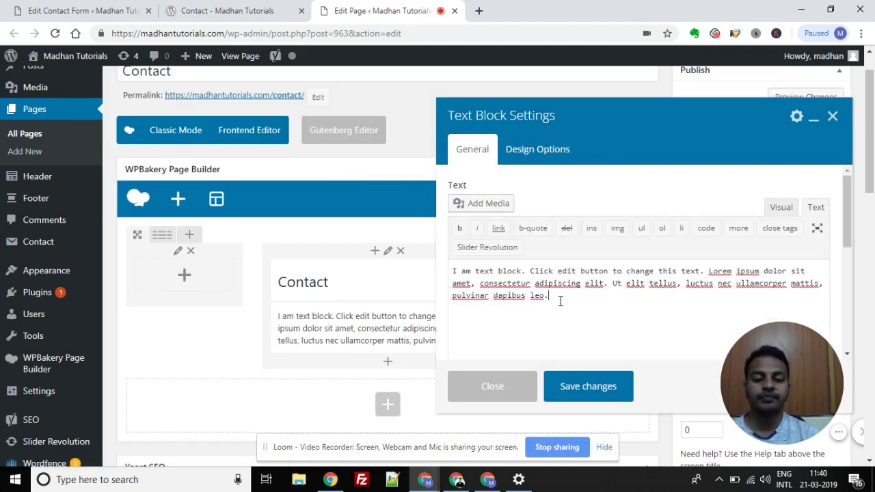
{"action": "key", "text": "ctrl+a"}
{"action": "key", "text": "ctrl+v"}
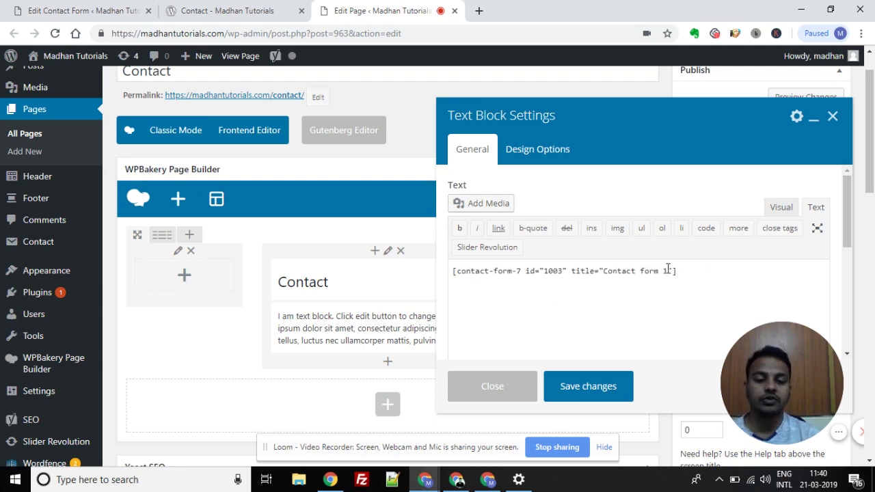
{"action": "left_click", "coordinate": [575, 387]}
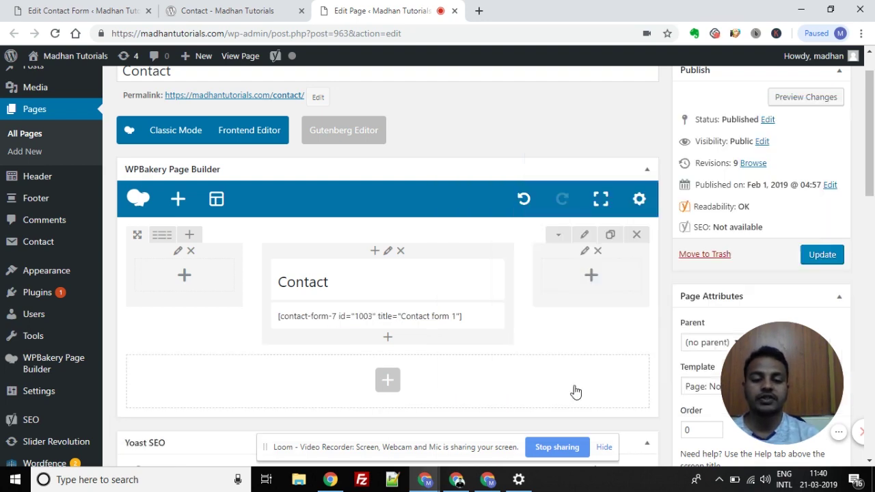
Step: Update the Contact page and reload its live version
{"action": "left_click", "coordinate": [822, 254]}
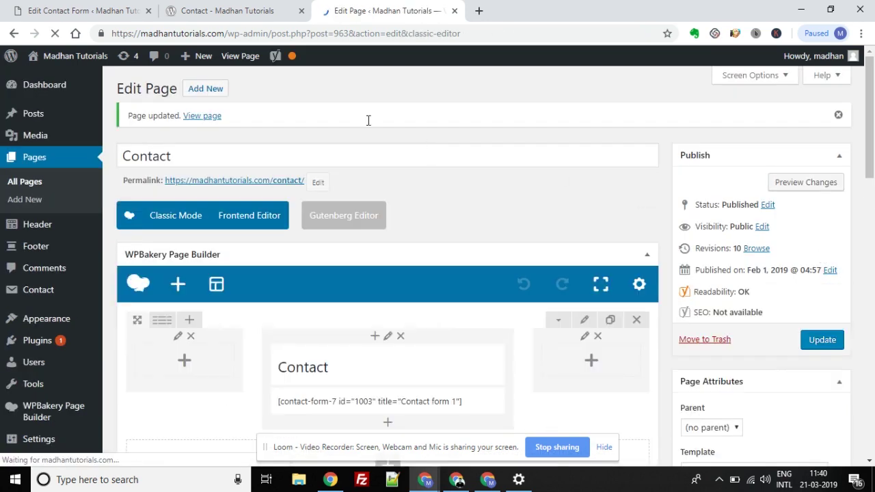
{"action": "left_click", "coordinate": [228, 7]}
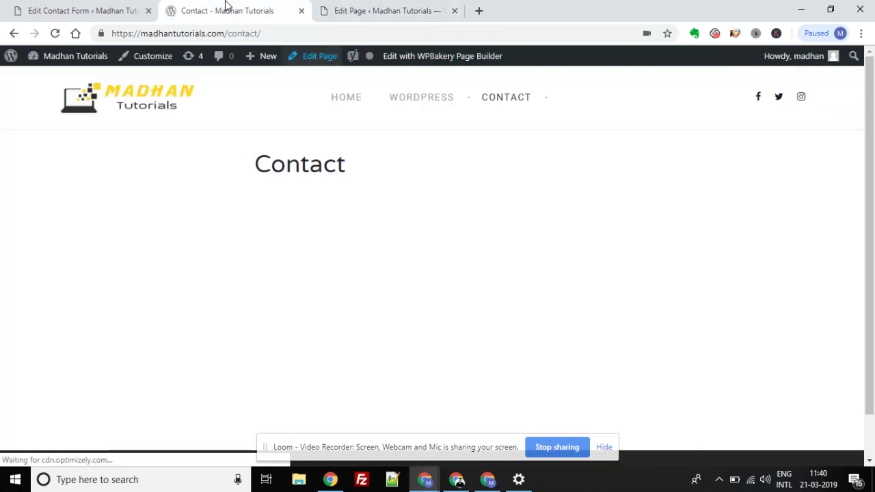
{"action": "left_click", "coordinate": [55, 33]}
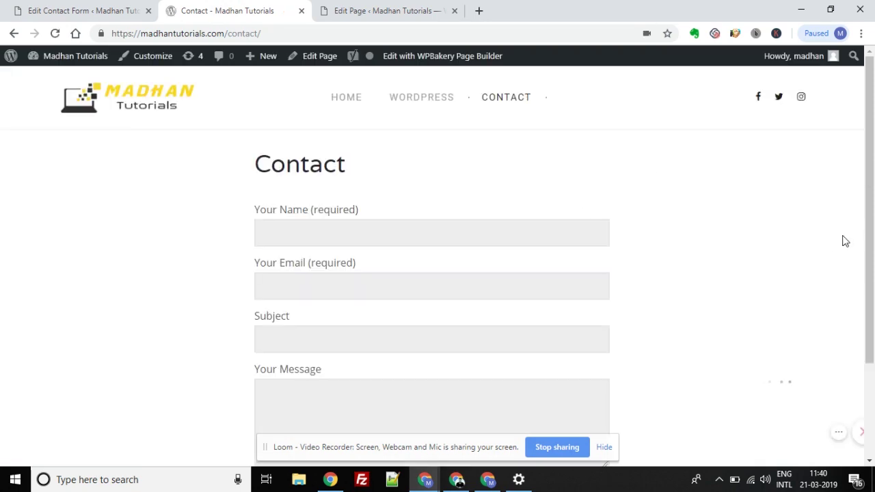
Step: Examine the form on the live Contact page, checking the name, email, subject and message fields and the send button
{"action": "left_click_drag", "start_coordinate": [873, 170], "coordinate": [869, 202]}
{"action": "left_click", "coordinate": [287, 179]}
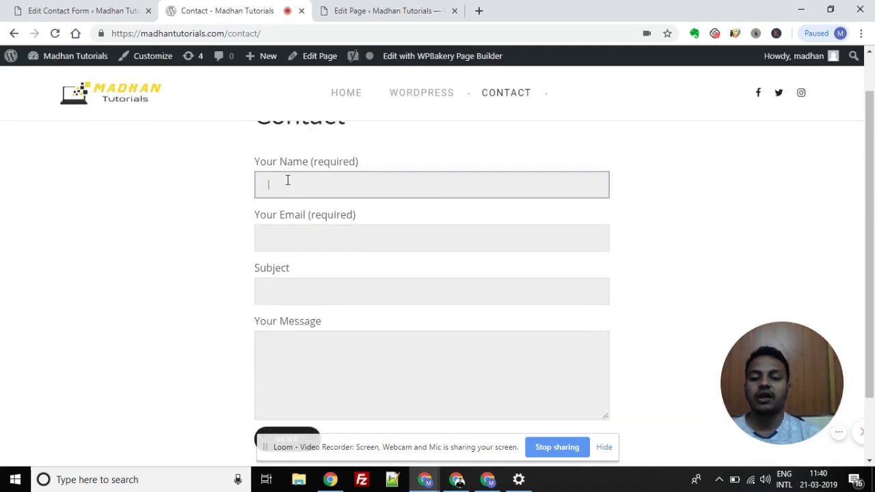
{"action": "left_click", "coordinate": [289, 240]}
{"action": "left_click", "coordinate": [294, 276]}
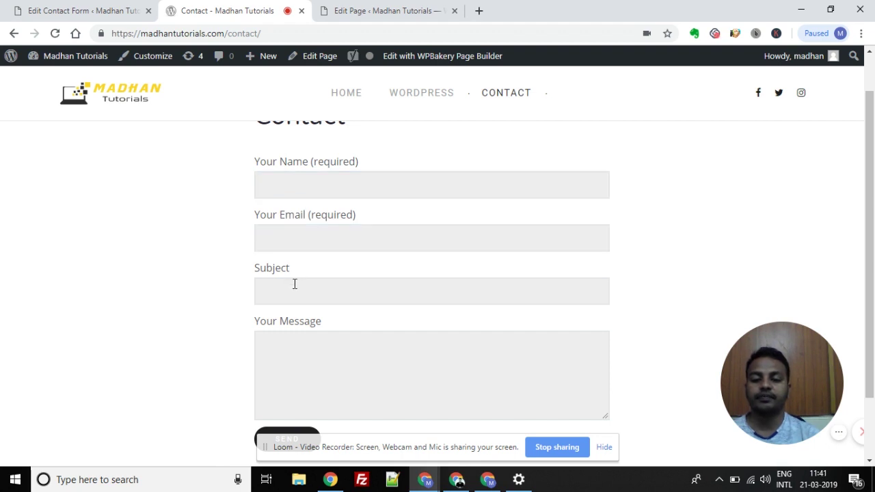
{"action": "left_click", "coordinate": [294, 286]}
{"action": "left_click", "coordinate": [300, 361]}
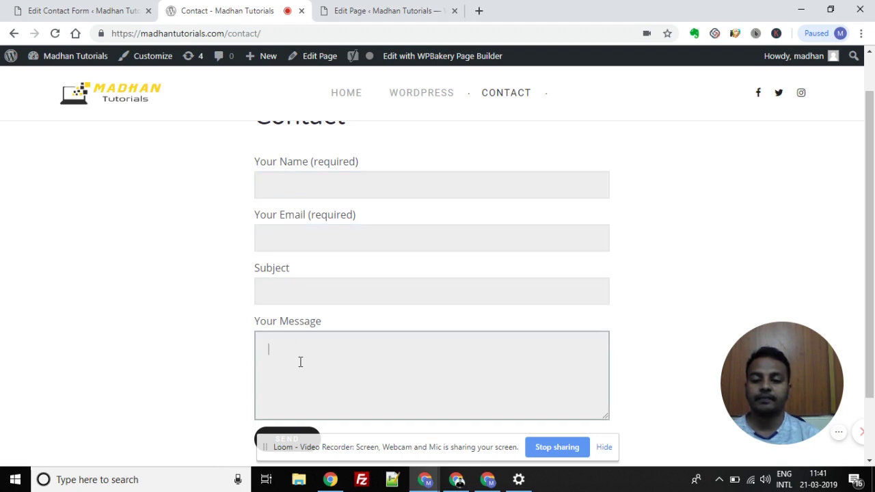
{"action": "left_click", "coordinate": [317, 186]}
{"action": "left_click", "coordinate": [320, 242]}
{"action": "left_click", "coordinate": [314, 291]}
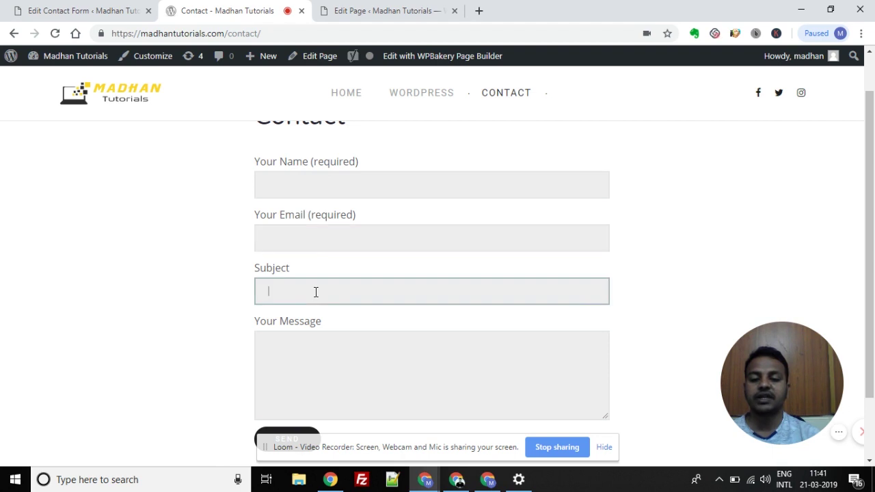
{"action": "left_click", "coordinate": [330, 350]}
{"action": "scroll", "coordinate": [873, 270], "scroll_direction": "down", "scroll_amount": 2}
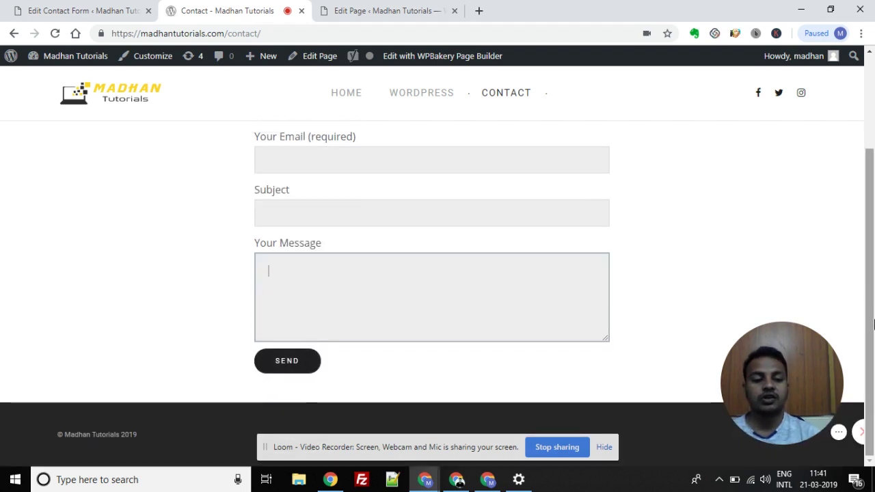
{"action": "scroll", "coordinate": [873, 237], "scroll_direction": "up", "scroll_amount": 2}
{"action": "scroll", "coordinate": [873, 237], "scroll_direction": "down", "scroll_amount": 1}
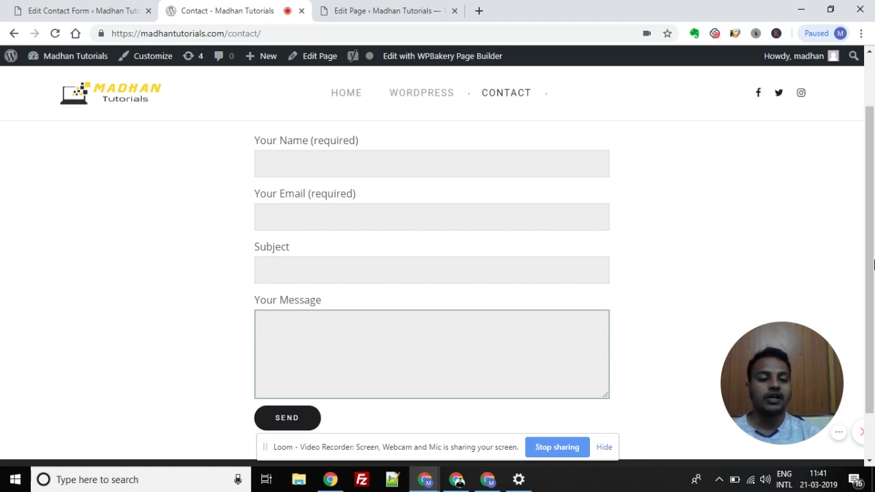
{"action": "scroll", "coordinate": [873, 217], "scroll_direction": "up", "scroll_amount": 1}
{"action": "left_click_drag", "start_coordinate": [874, 218], "coordinate": [868, 263]}
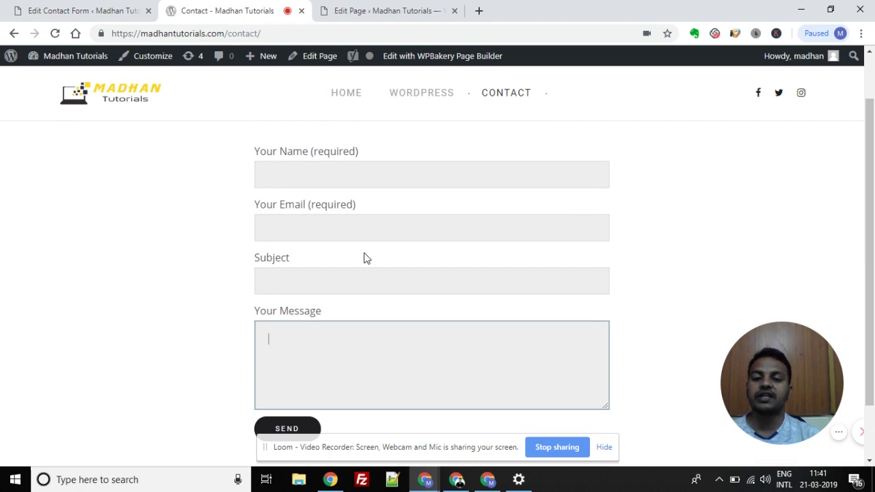
Step: Compare the name label in the form template with the name label and field on the live Contact page
{"action": "left_click", "coordinate": [97, 6]}
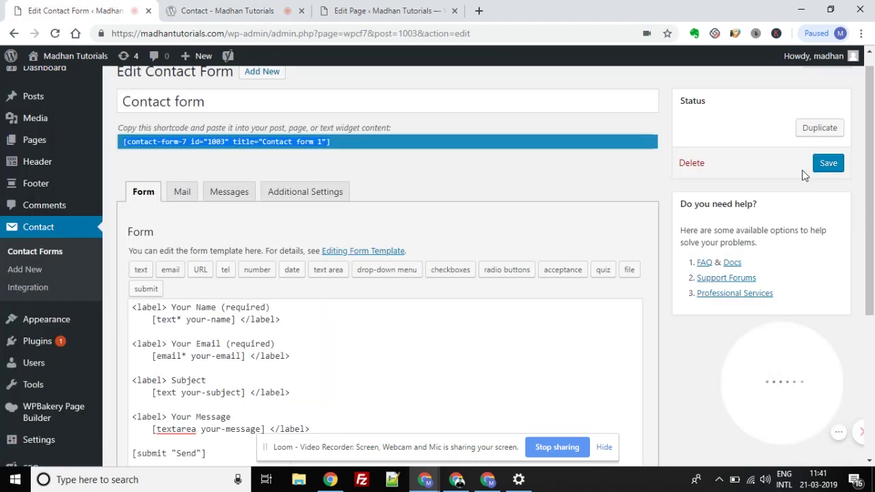
{"action": "scroll", "coordinate": [864, 182], "scroll_direction": "down", "scroll_amount": 1}
{"action": "scroll", "coordinate": [864, 181], "scroll_direction": "down", "scroll_amount": 1}
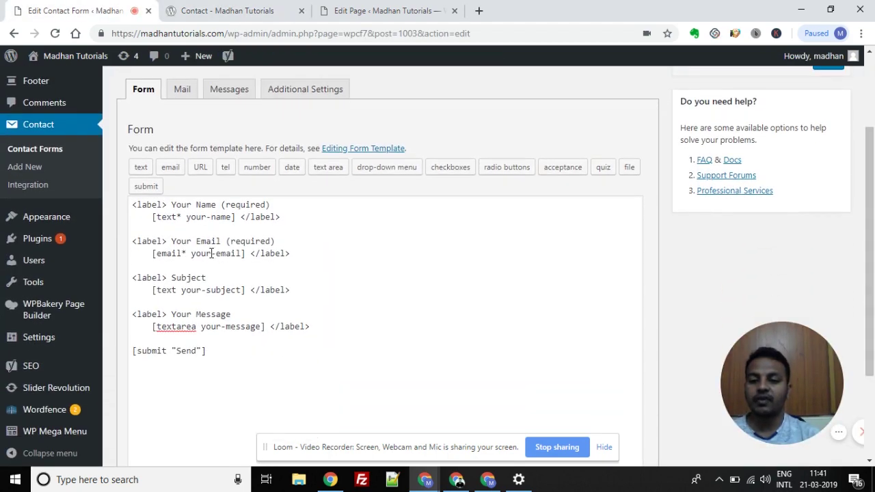
{"action": "left_click", "coordinate": [176, 209]}
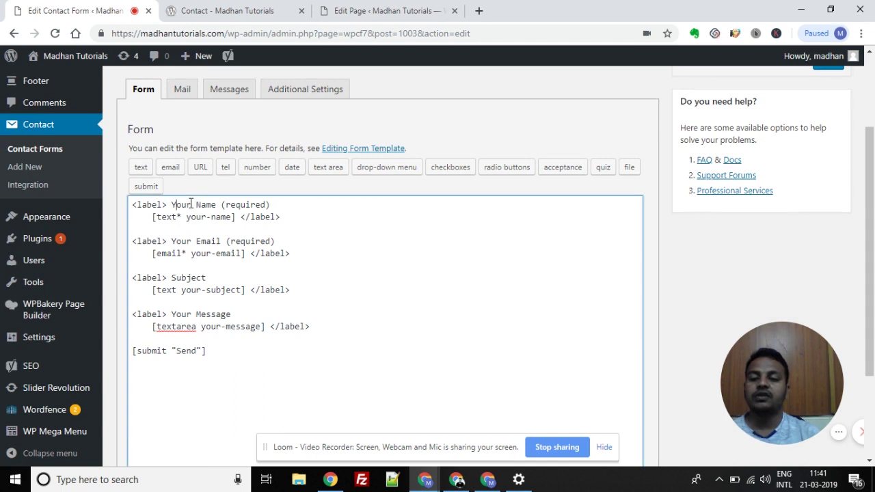
{"action": "left_click", "coordinate": [379, 10]}
{"action": "left_click", "coordinate": [267, 8]}
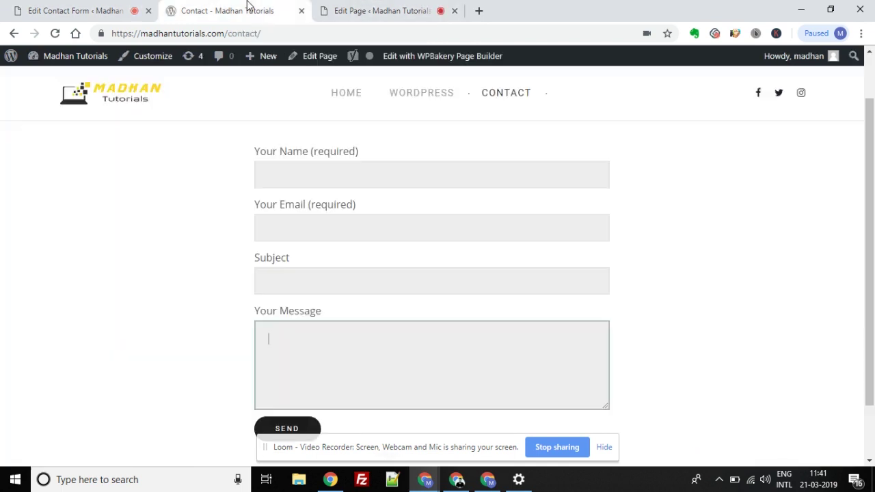
{"action": "left_click_drag", "start_coordinate": [256, 152], "coordinate": [361, 150]}
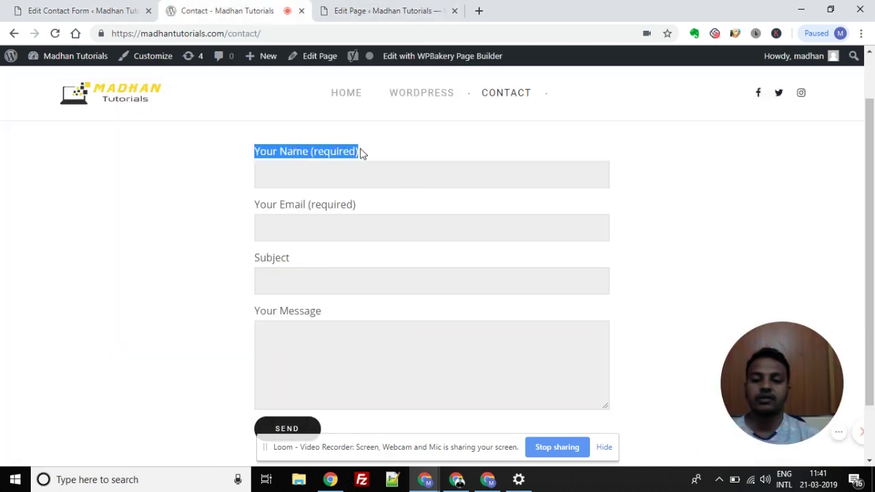
{"action": "left_click", "coordinate": [360, 150]}
{"action": "left_click", "coordinate": [292, 183]}
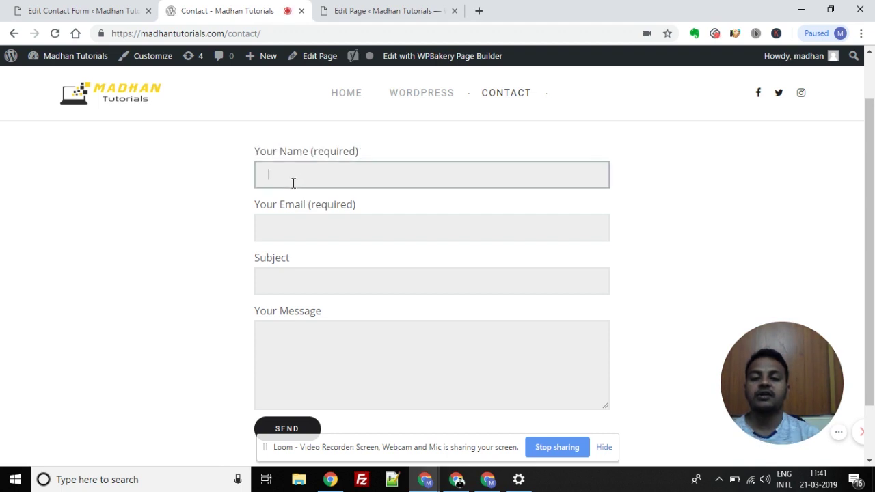
Step: Change the "Your Name (required)" label in the form template to "Name*"
{"action": "left_click", "coordinate": [109, 8]}
{"action": "left_click_drag", "start_coordinate": [195, 206], "coordinate": [171, 205]}
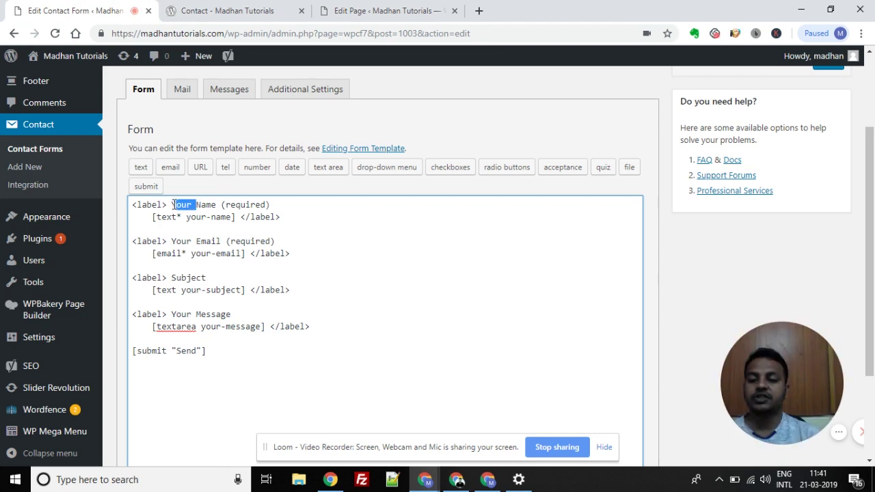
{"action": "key", "text": "BackSpace"}
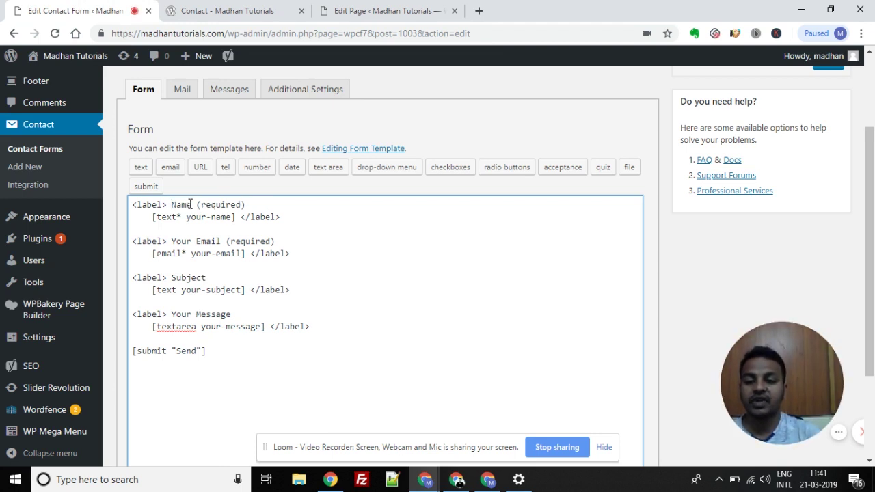
{"action": "left_click_drag", "start_coordinate": [191, 204], "coordinate": [244, 202]}
{"action": "key", "text": "BackSpace"}
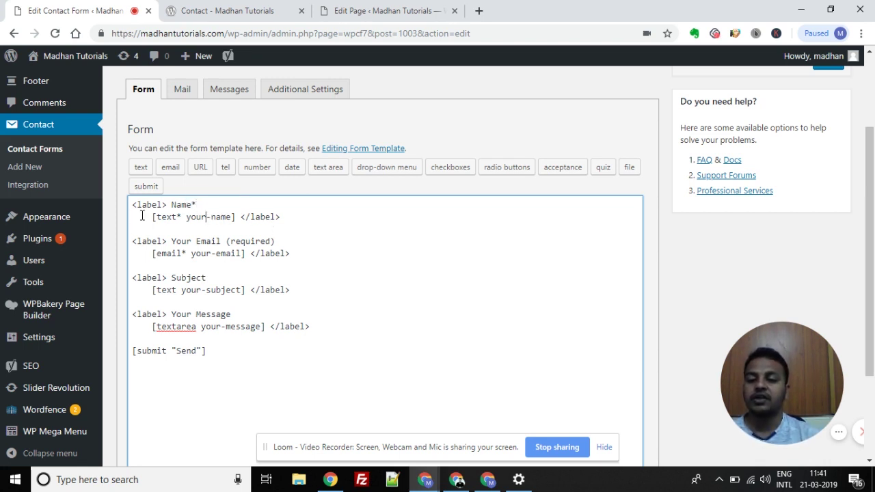
Step: Insert two blank lines after the name field in the form template
{"action": "left_click_drag", "start_coordinate": [146, 216], "coordinate": [276, 217]}
{"action": "left_click", "coordinate": [276, 217]}
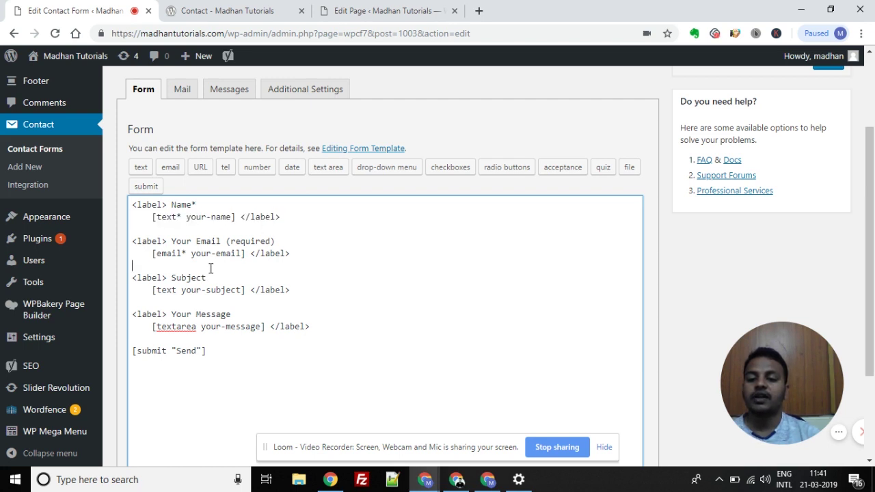
{"action": "left_click", "coordinate": [289, 219]}
{"action": "key", "text": "Return"}
{"action": "key", "text": "Return"}
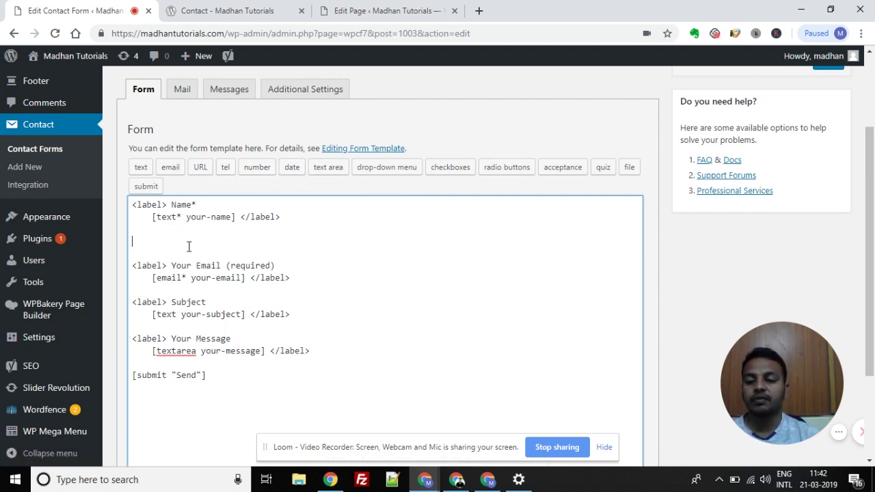
Step: Insert a required telephone form-tag on the blank line below the name field in the form template
{"action": "left_click", "coordinate": [226, 167]}
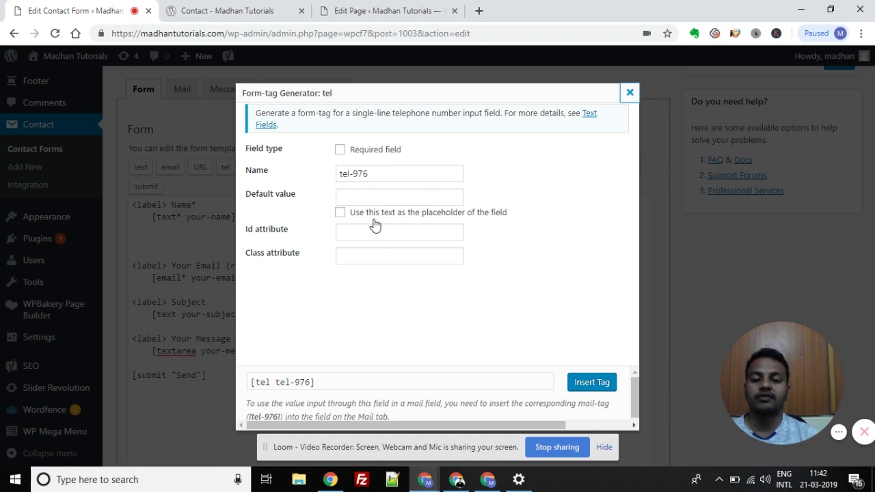
{"action": "left_click", "coordinate": [340, 150]}
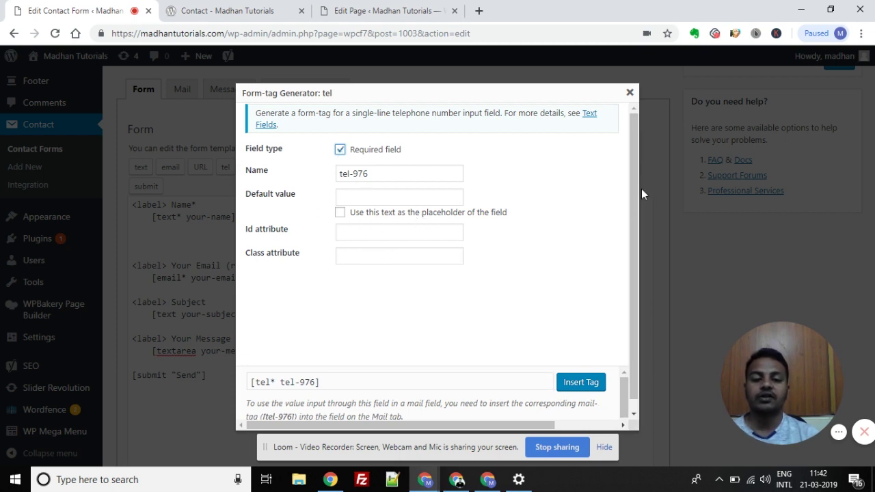
{"action": "scroll", "coordinate": [633, 182], "scroll_direction": "down", "scroll_amount": 1}
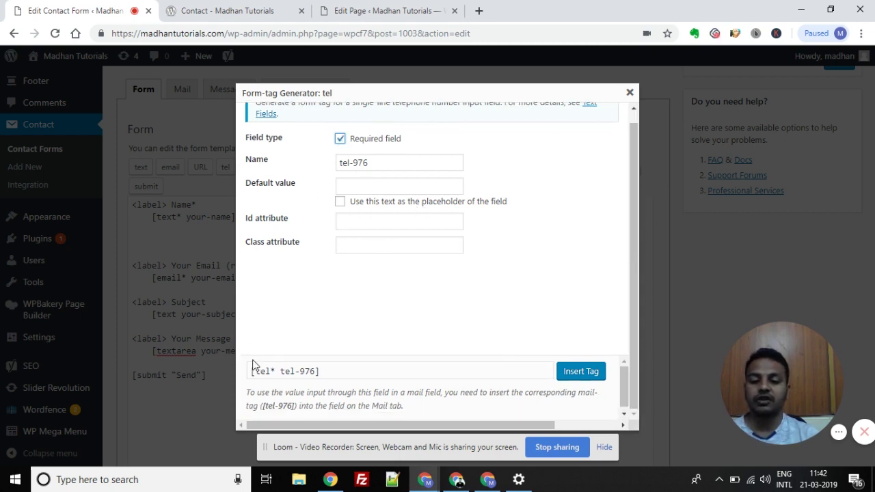
{"action": "left_click", "coordinate": [340, 140]}
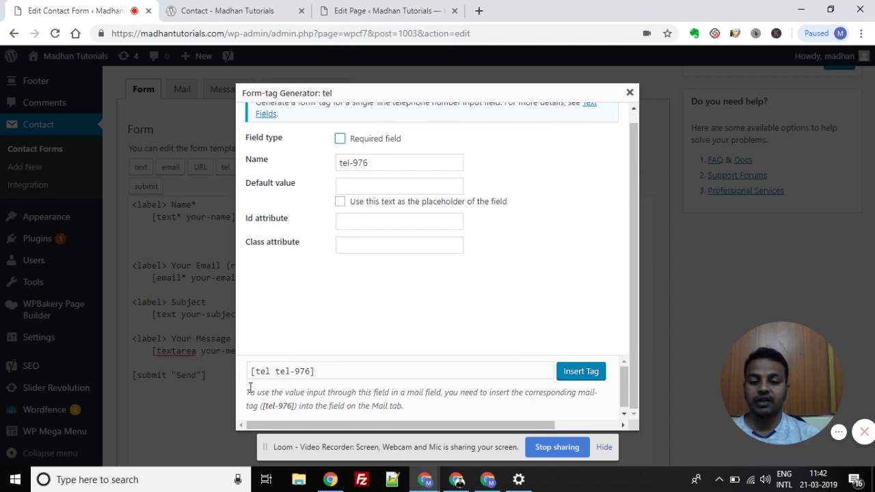
{"action": "left_click", "coordinate": [340, 140]}
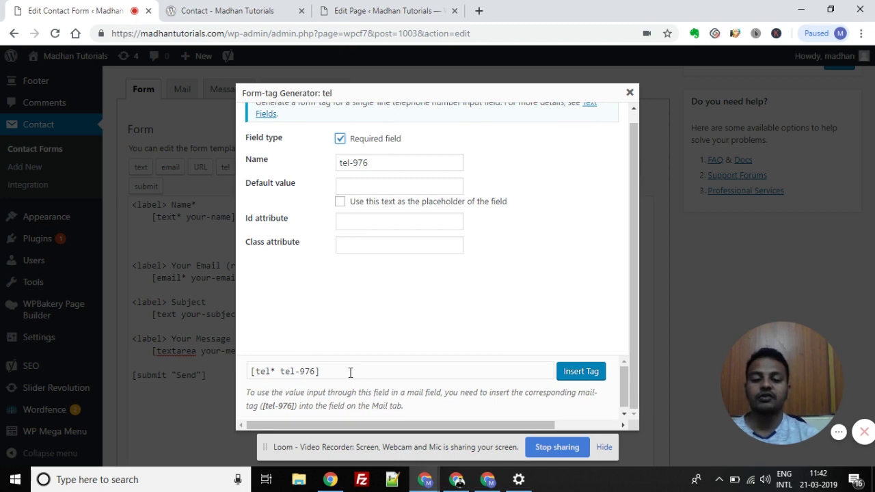
{"action": "left_click", "coordinate": [578, 372]}
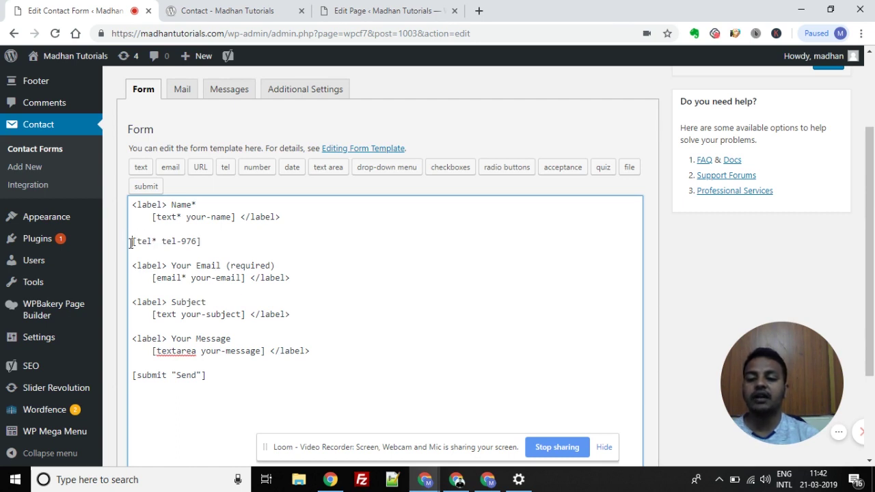
Step: Indent the telephone tag and examine the opening and closing label tags around the name field
{"action": "left_click", "coordinate": [130, 243]}
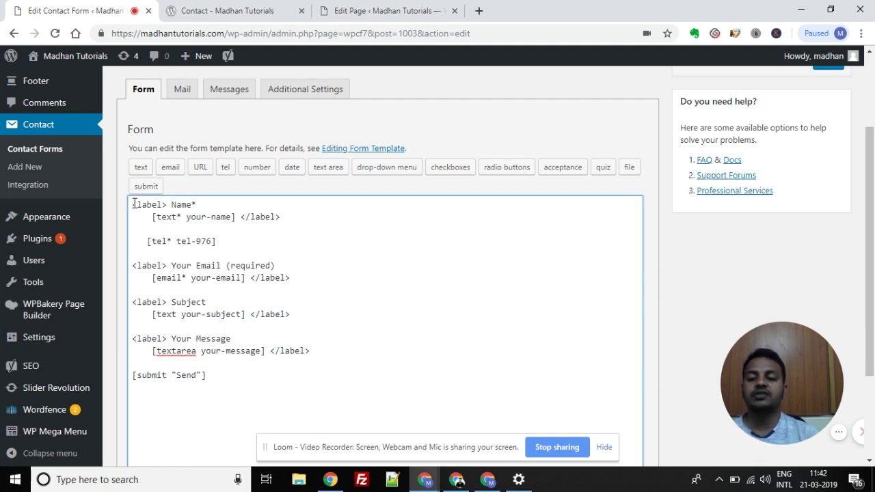
{"action": "left_click_drag", "start_coordinate": [133, 204], "coordinate": [201, 203]}
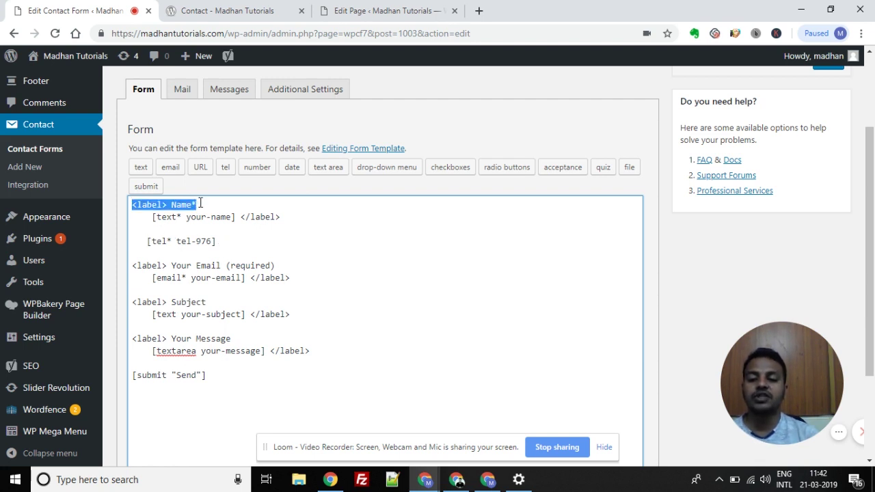
{"action": "left_click", "coordinate": [237, 217]}
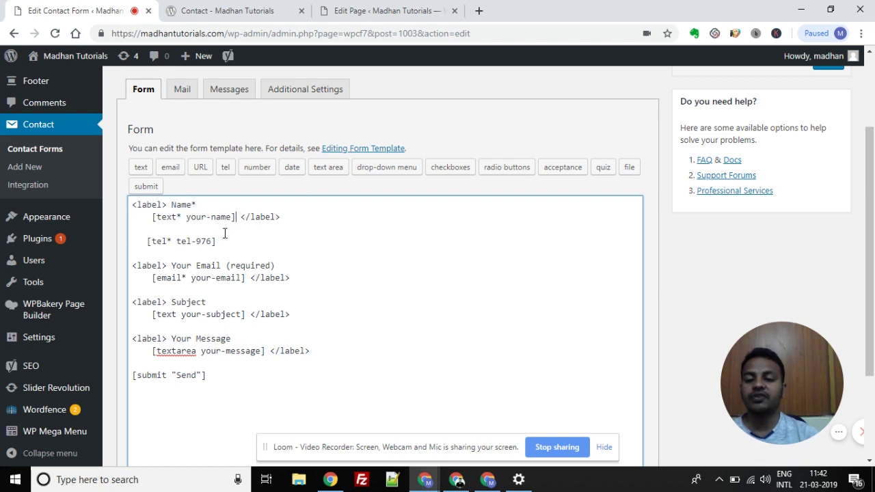
{"action": "left_click_drag", "start_coordinate": [238, 217], "coordinate": [290, 216]}
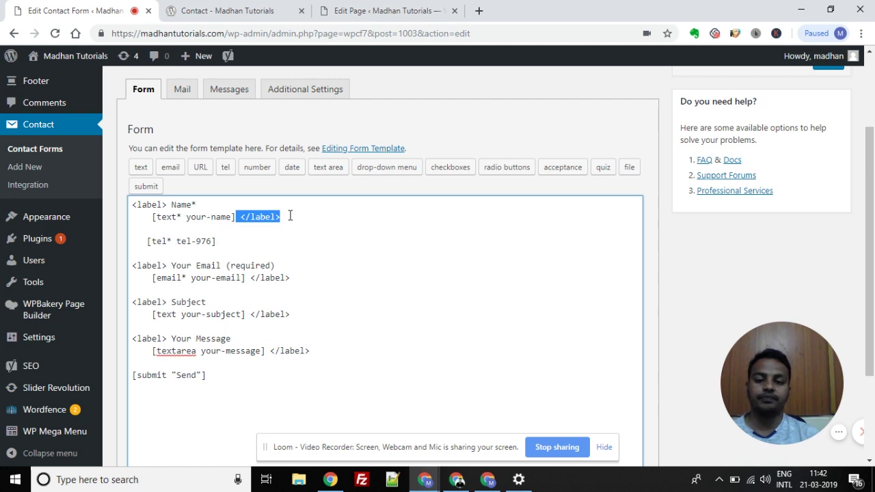
{"action": "left_click", "coordinate": [184, 241]}
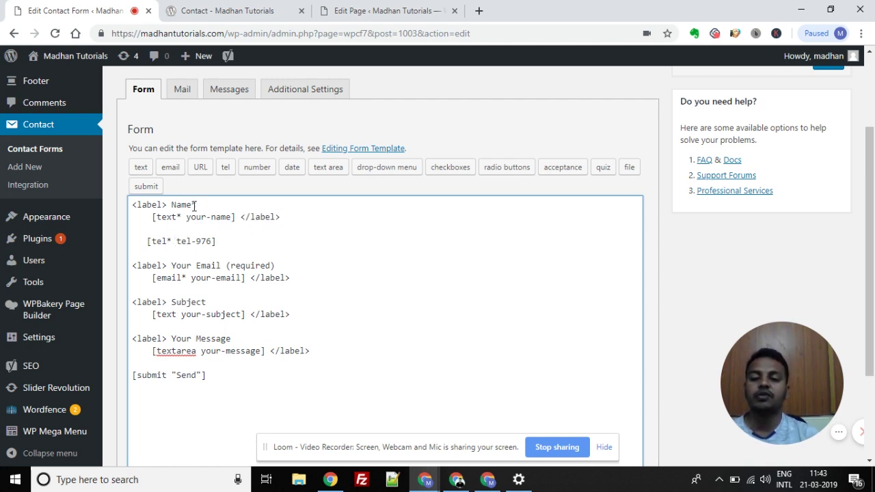
Step: Wrap the telephone tag in a label by copying the name field's "<label> Name*" line before it and "</label>" after it
{"action": "left_click_drag", "start_coordinate": [133, 204], "coordinate": [210, 206]}
{"action": "key", "text": "ctrl+c"}
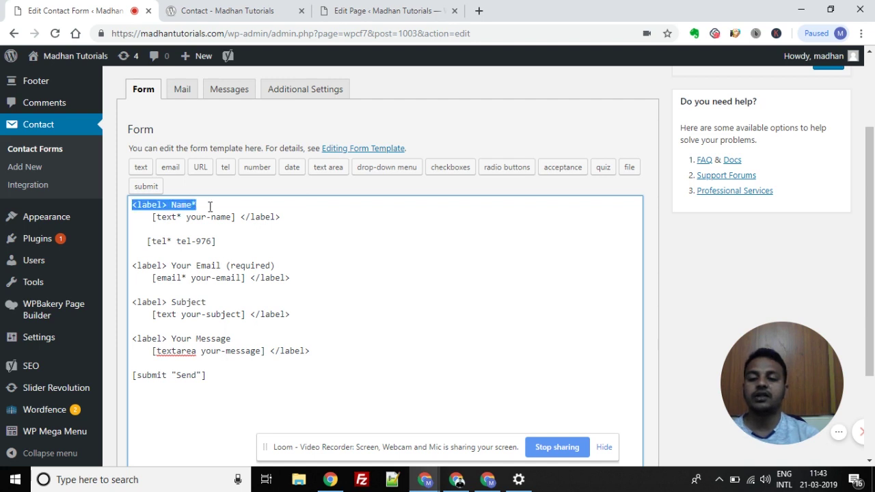
{"action": "left_click", "coordinate": [136, 230]}
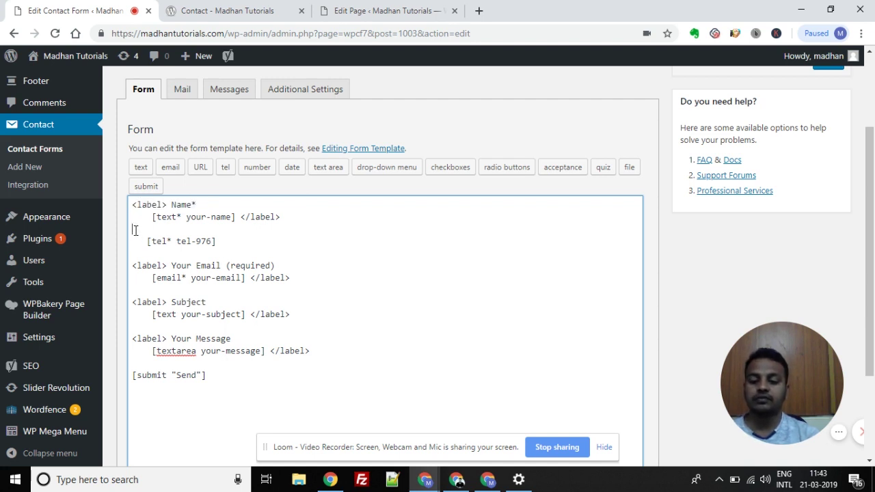
{"action": "key", "text": "ctrl+v"}
{"action": "left_click_drag", "start_coordinate": [240, 217], "coordinate": [295, 222]}
{"action": "key", "text": "ctrl+c"}
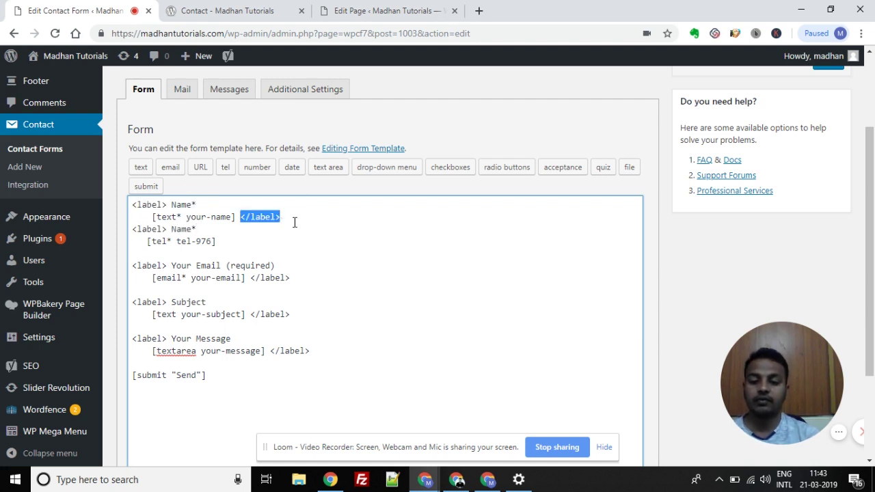
{"action": "left_click", "coordinate": [250, 243]}
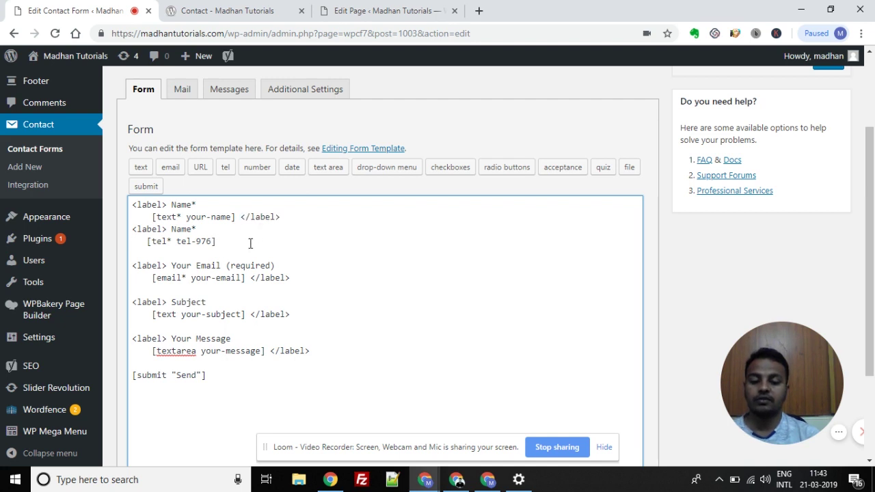
{"action": "key", "text": "ctrl+v"}
Step: Change the telephone field's label to "Number*" and separate it from the name field with a blank line
{"action": "left_click_drag", "start_coordinate": [171, 228], "coordinate": [194, 229]}
{"action": "type", "text": "Number"}
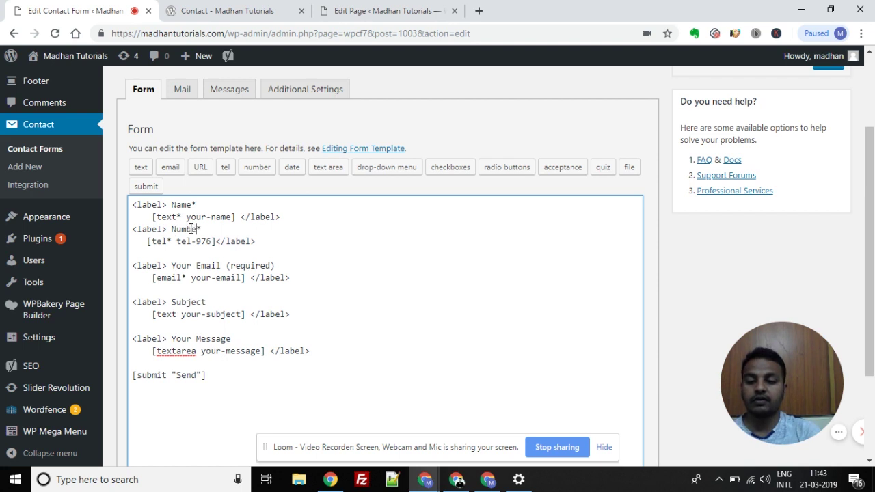
{"action": "left_click", "coordinate": [286, 216]}
{"action": "key", "text": "Return"}
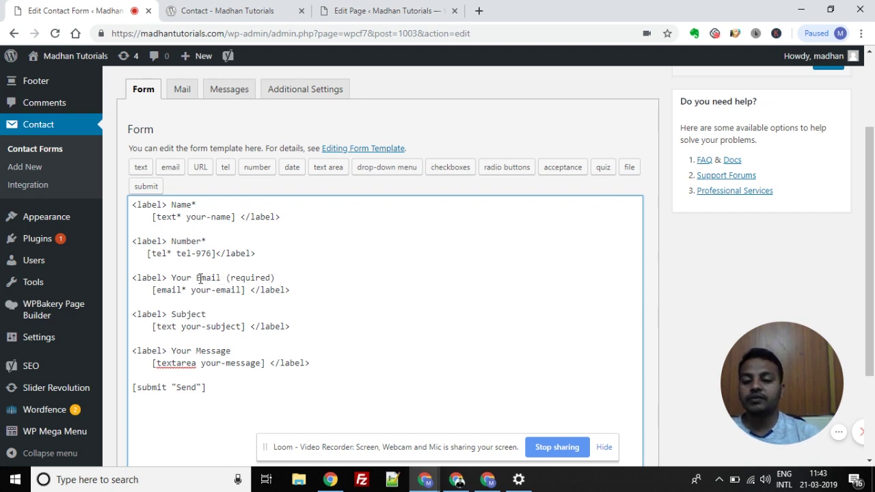
Step: Change the "Your Email (required)" label in the form template to "Email*" and check the email tag beneath it
{"action": "double_click", "coordinate": [171, 278]}
{"action": "key", "text": "BackSpace"}
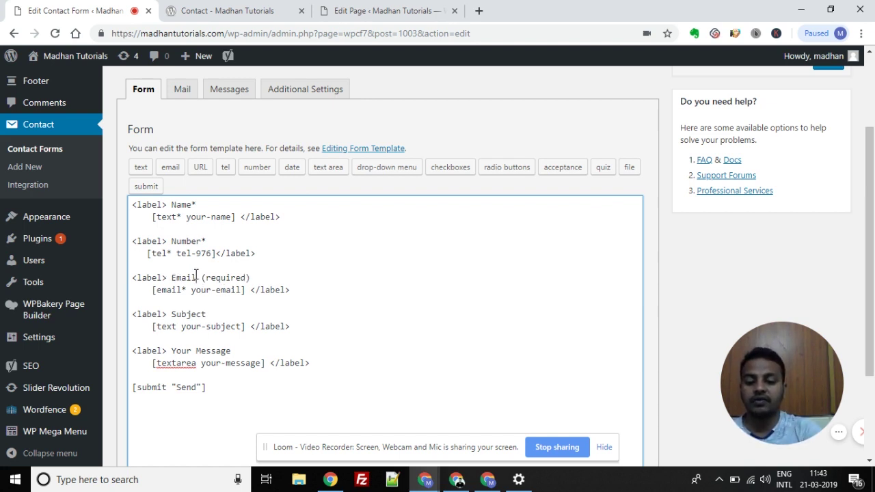
{"action": "left_click", "coordinate": [196, 277]}
{"action": "type", "text": "*"}
{"action": "left_click_drag", "start_coordinate": [207, 277], "coordinate": [256, 277]}
{"action": "key", "text": "BackSpace"}
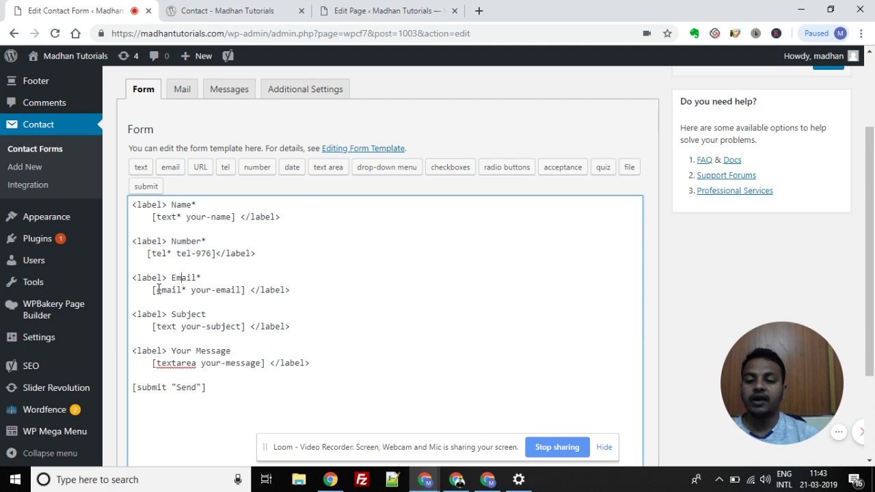
{"action": "left_click_drag", "start_coordinate": [157, 289], "coordinate": [243, 290]}
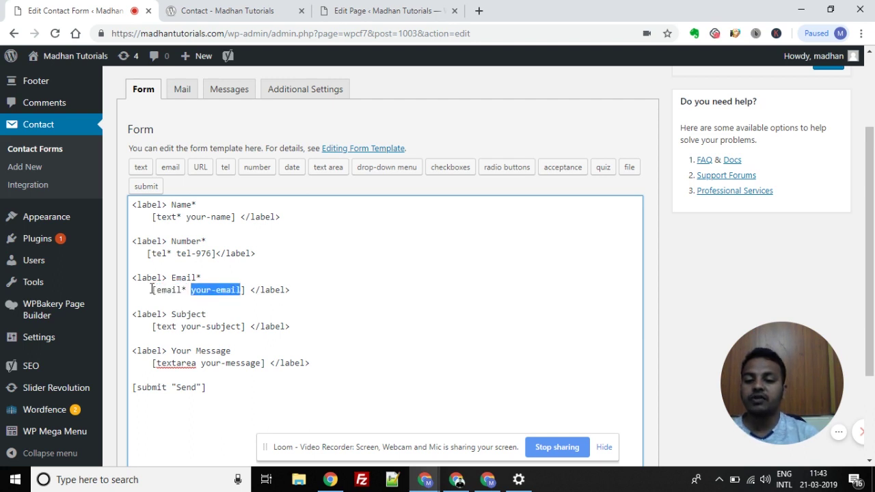
{"action": "left_click_drag", "start_coordinate": [151, 290], "coordinate": [244, 290]}
{"action": "left_click", "coordinate": [244, 290]}
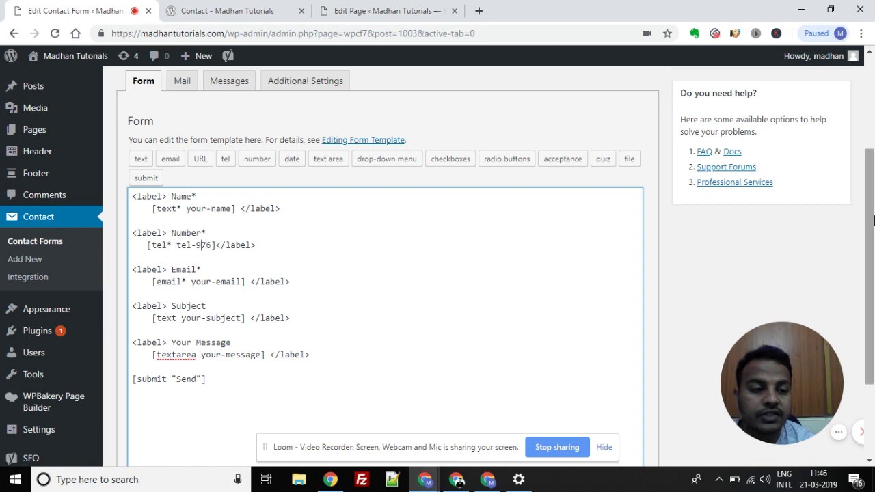
Step: Save the contact form and reload the live Contact page
{"action": "scroll", "coordinate": [434, 309], "scroll_direction": "up", "scroll_amount": 1}
{"action": "left_click", "coordinate": [828, 136]}
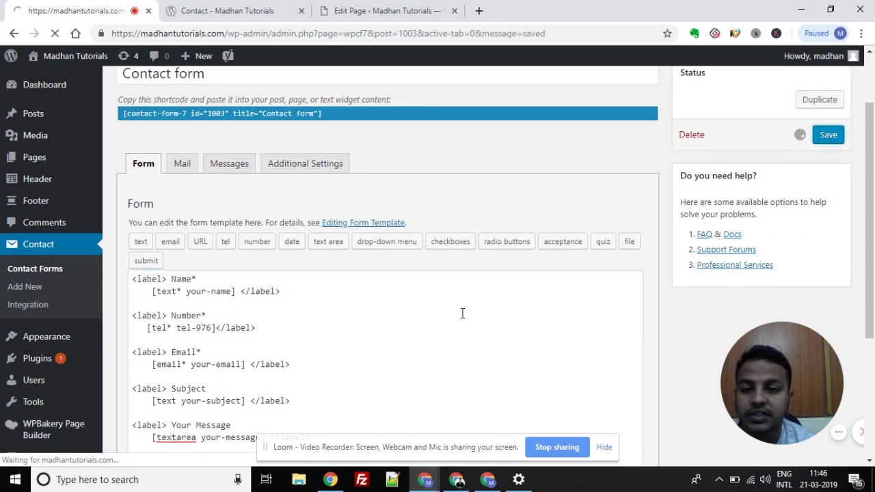
{"action": "scroll", "coordinate": [782, 218], "scroll_direction": "down", "scroll_amount": 3}
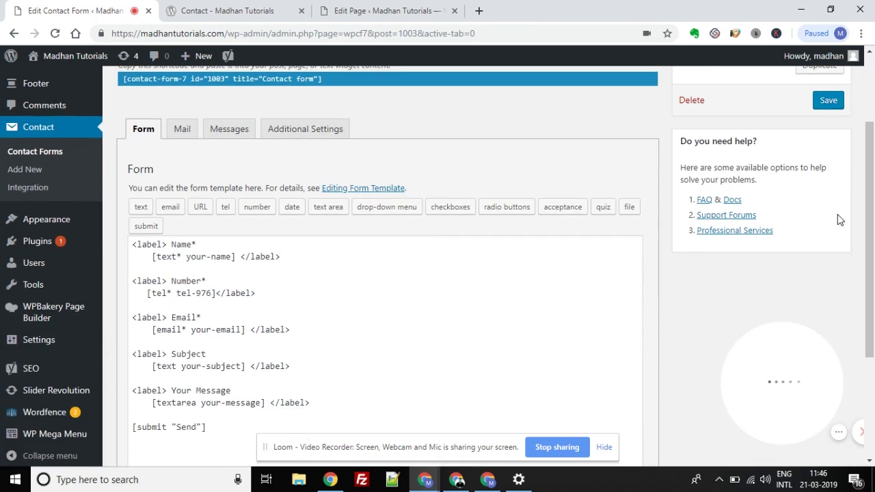
{"action": "left_click", "coordinate": [220, 8]}
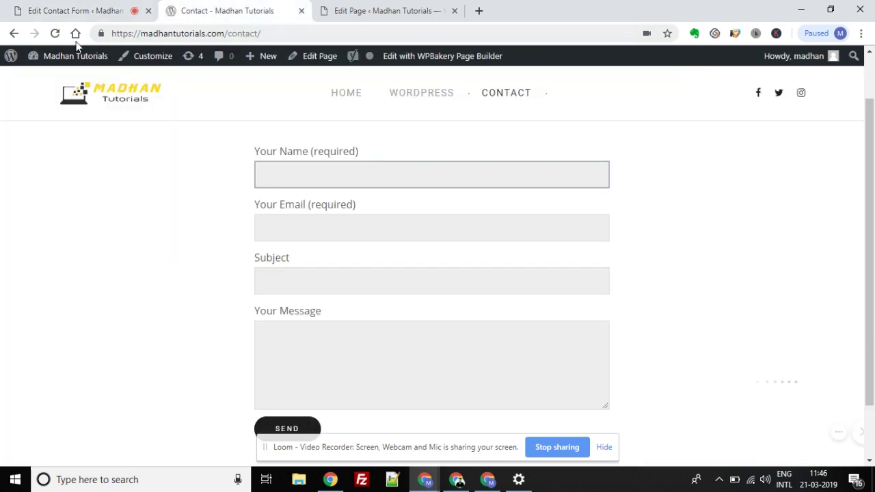
{"action": "left_click", "coordinate": [54, 33]}
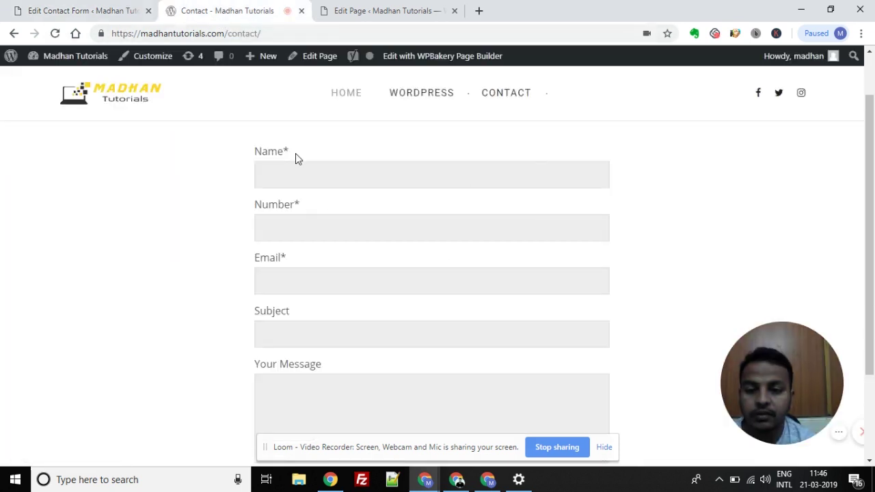
Step: Examine the updated form on the live Contact page, checking the name, number, email, subject and message fields and the send button
{"action": "left_click", "coordinate": [289, 173]}
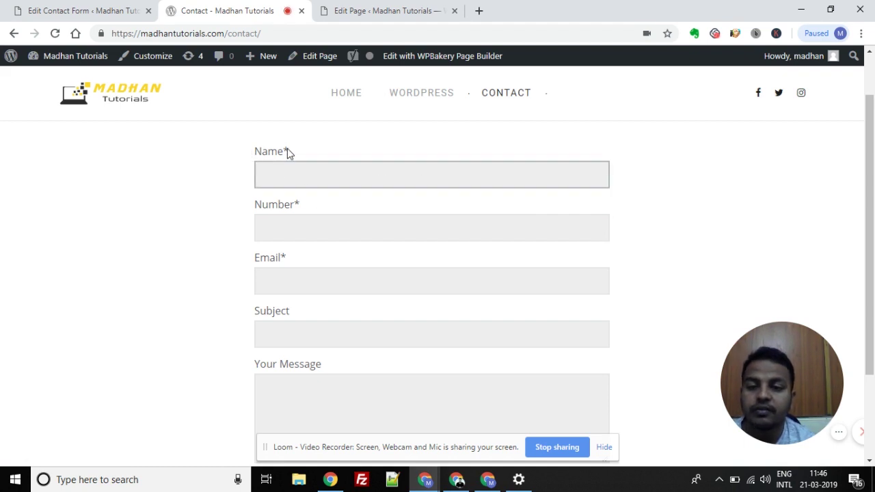
{"action": "left_click", "coordinate": [276, 171]}
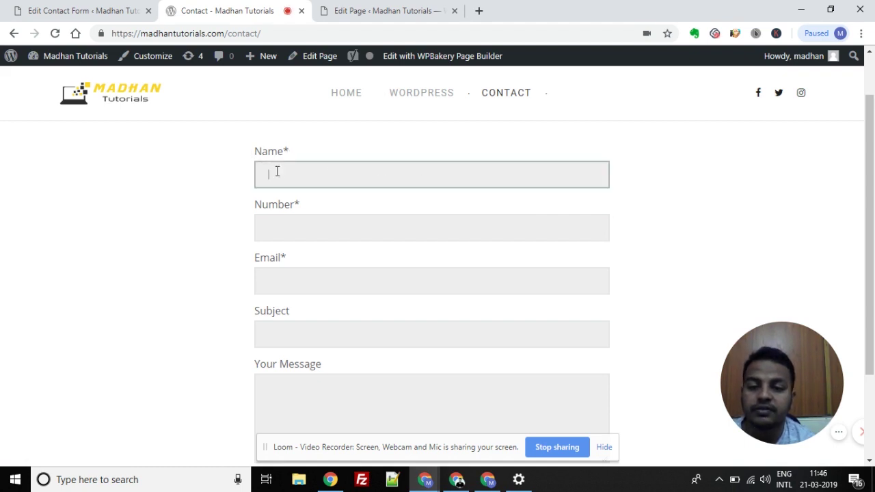
{"action": "left_click", "coordinate": [283, 211]}
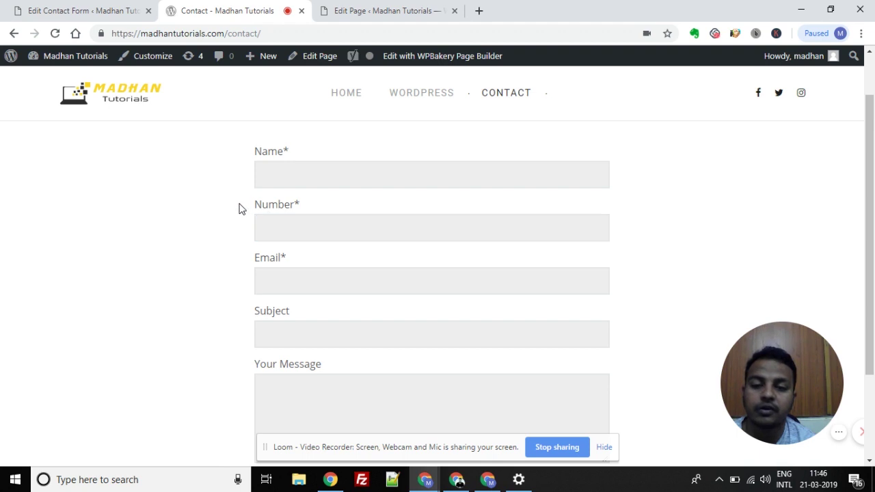
{"action": "left_click_drag", "start_coordinate": [240, 207], "coordinate": [683, 240]}
{"action": "left_click", "coordinate": [632, 246]}
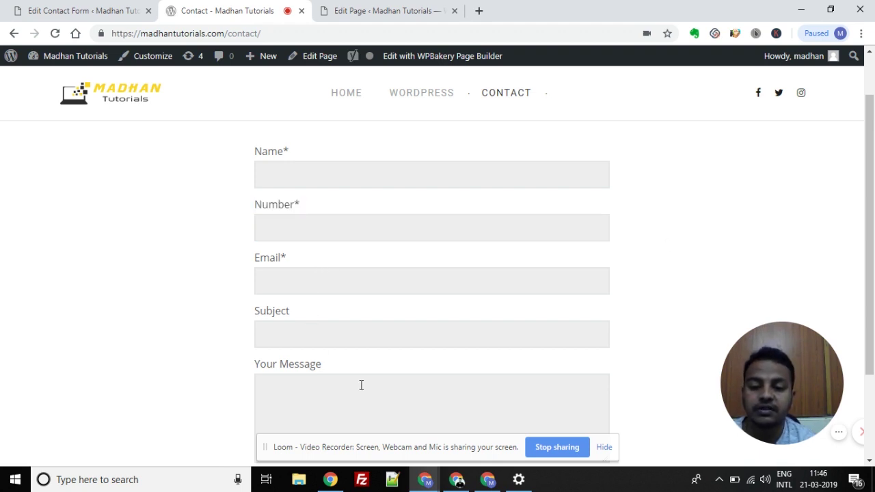
{"action": "scroll", "coordinate": [855, 230], "scroll_direction": "down", "scroll_amount": 2}
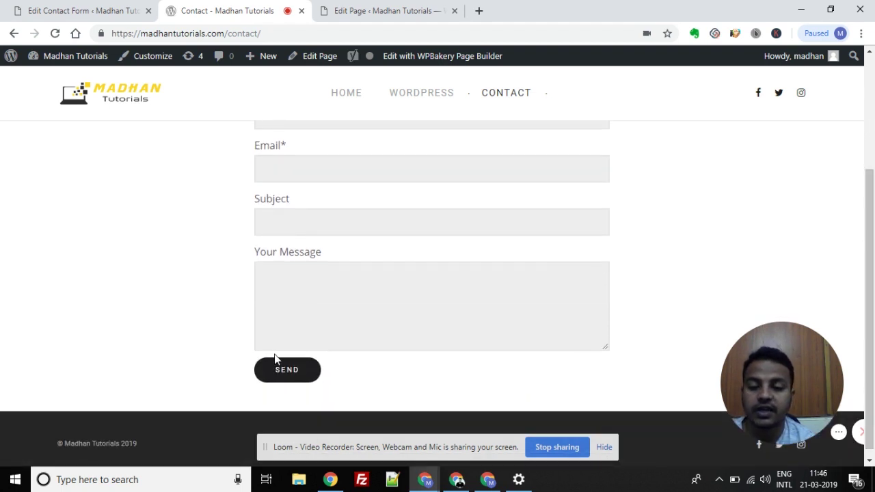
{"action": "scroll", "coordinate": [873, 259], "scroll_direction": "up", "scroll_amount": 1}
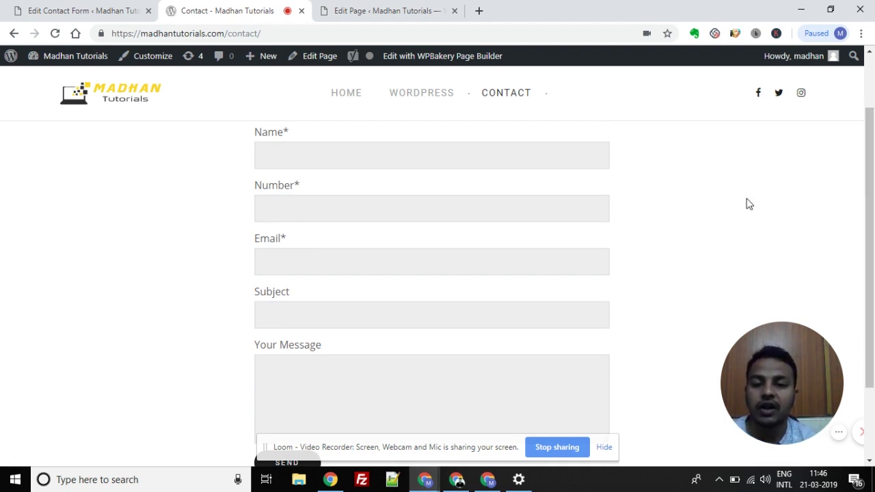
Step: Return to the form editor and open the form's mail template to review its recipient, sender, subject and message body
{"action": "left_click", "coordinate": [95, 8]}
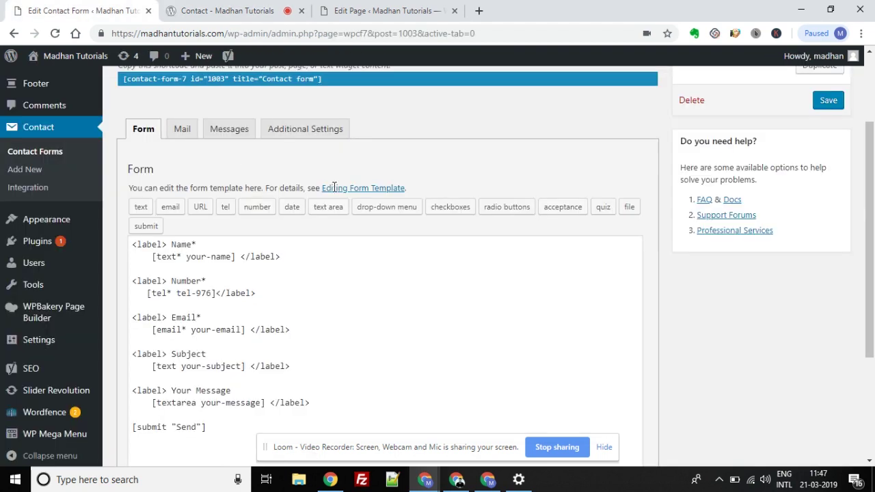
{"action": "left_click_drag", "start_coordinate": [872, 199], "coordinate": [872, 179]}
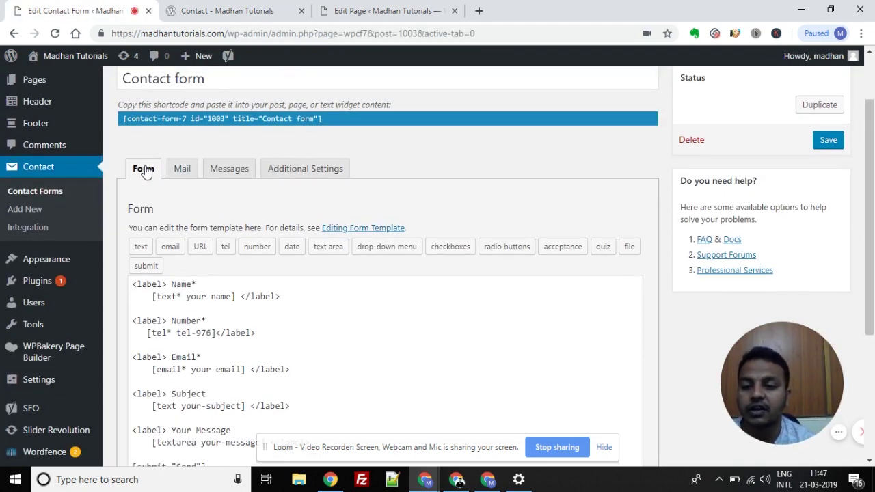
{"action": "left_click", "coordinate": [182, 173]}
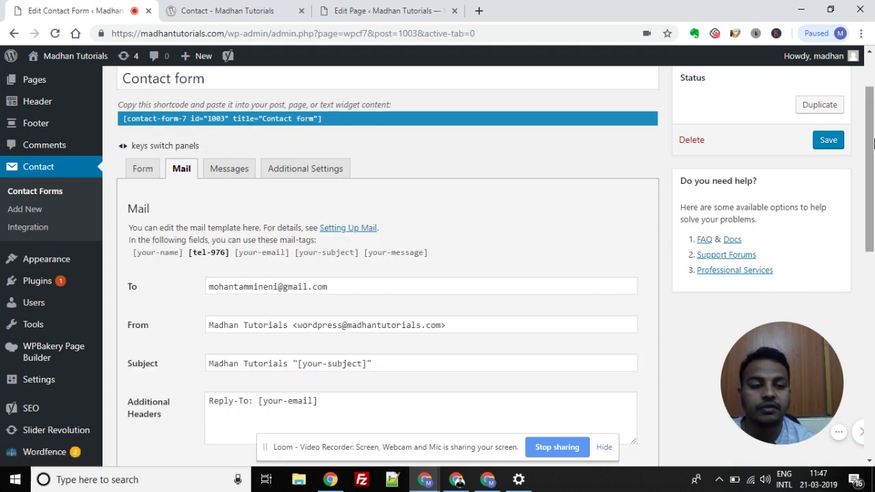
{"action": "left_click_drag", "start_coordinate": [870, 146], "coordinate": [868, 185]}
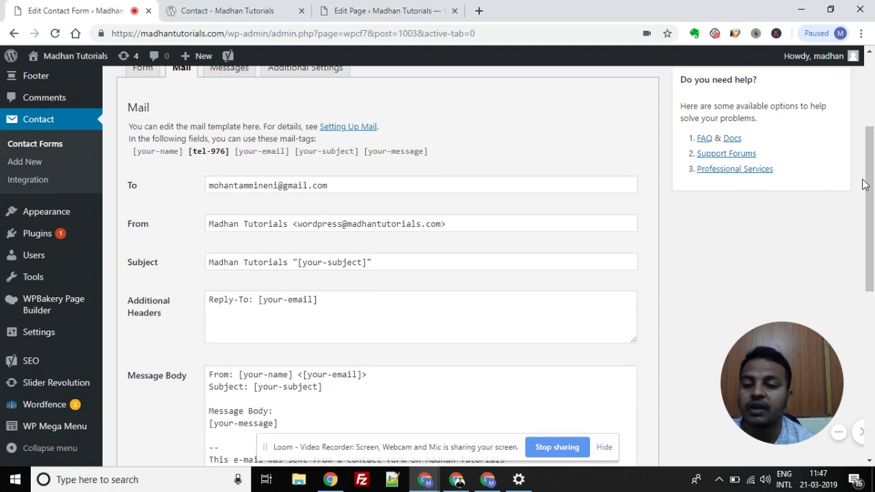
Step: Check the recipient address in the mail template's To field
{"action": "left_click", "coordinate": [132, 186]}
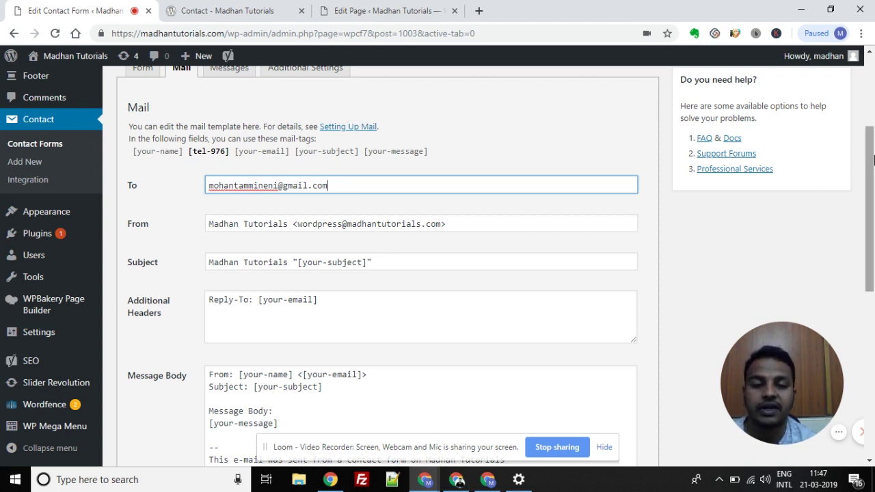
{"action": "scroll", "coordinate": [872, 177], "scroll_direction": "down", "scroll_amount": 2}
{"action": "scroll", "coordinate": [357, 175], "scroll_direction": "up", "scroll_amount": 1}
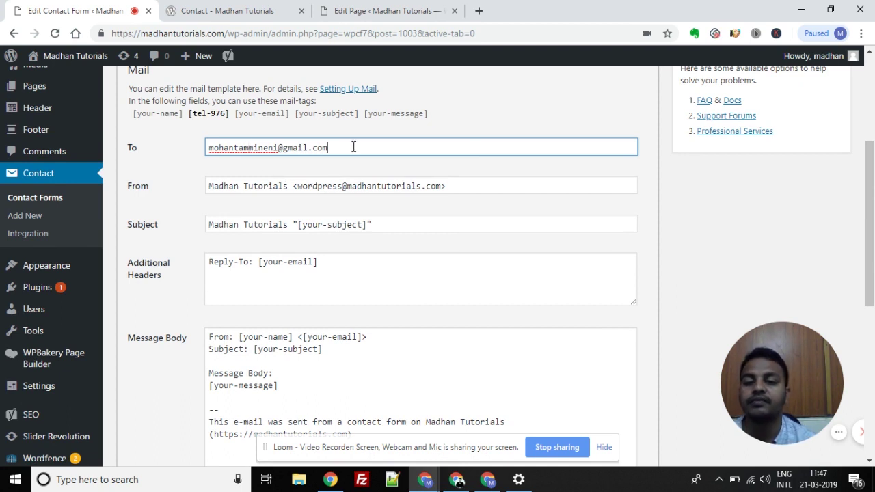
{"action": "left_click_drag", "start_coordinate": [353, 147], "coordinate": [187, 146]}
Step: Examine the sender name and address in the mail template, comparing the address's domain with the site's own domain
{"action": "left_click", "coordinate": [238, 189]}
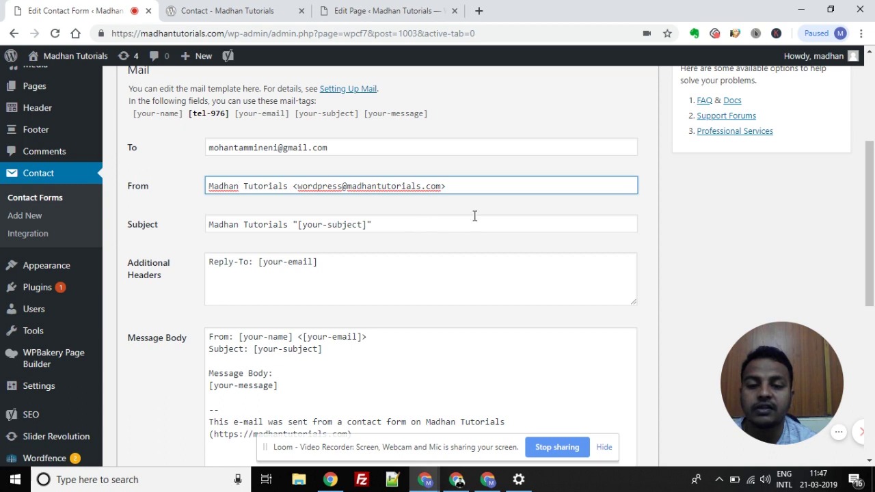
{"action": "scroll", "coordinate": [277, 274], "scroll_direction": "up", "scroll_amount": 1}
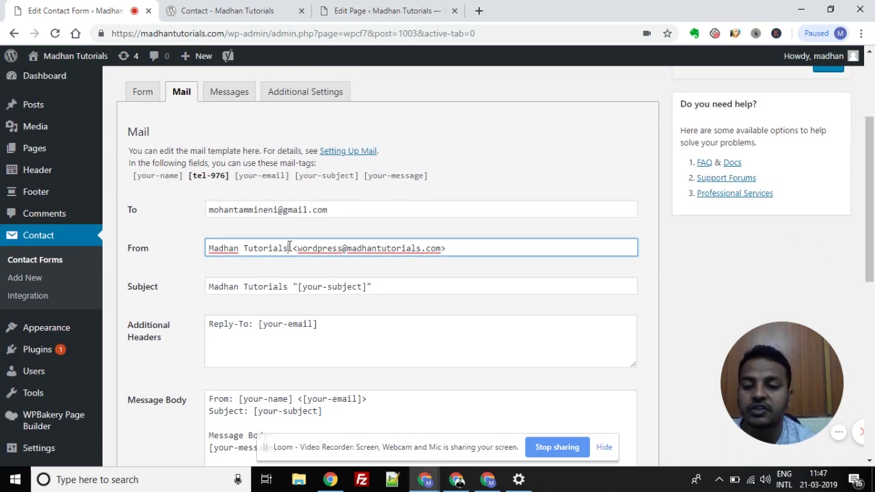
{"action": "left_click_drag", "start_coordinate": [289, 248], "coordinate": [196, 248]}
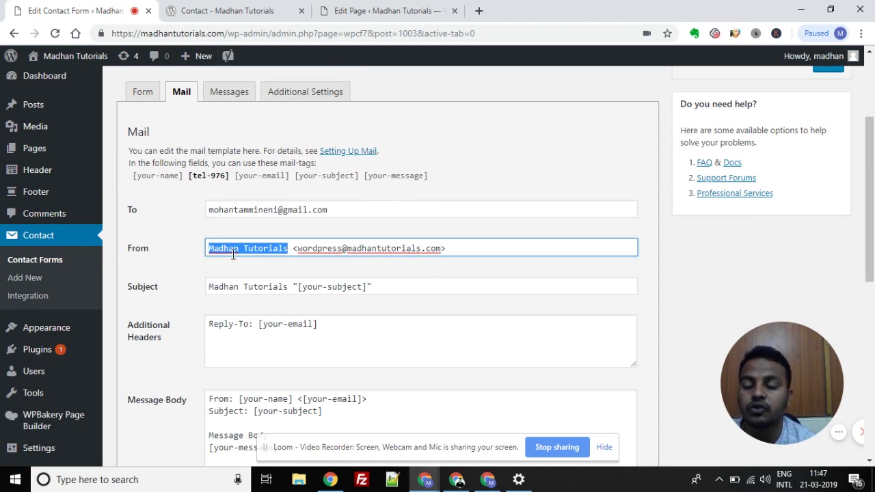
{"action": "left_click", "coordinate": [295, 246]}
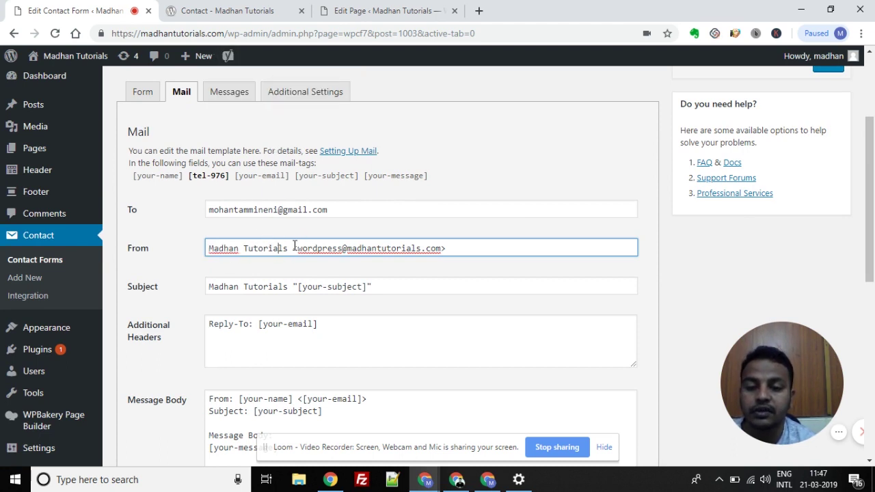
{"action": "left_click_drag", "start_coordinate": [296, 248], "coordinate": [441, 248]}
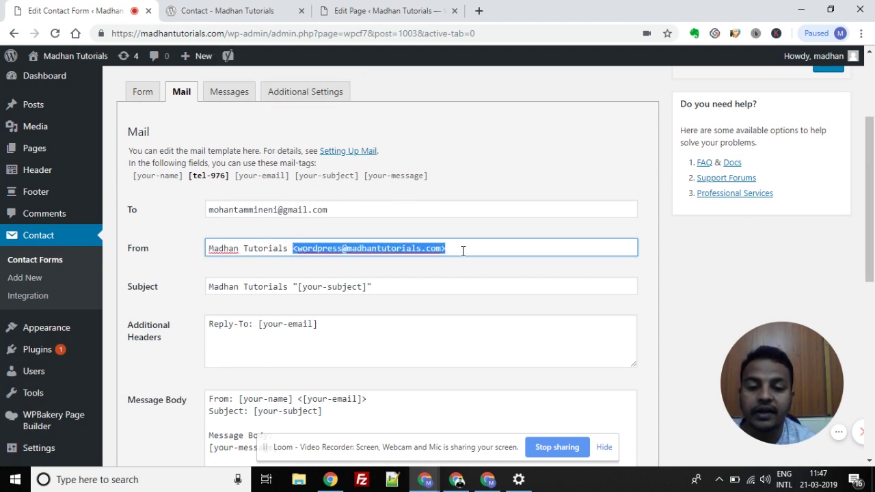
{"action": "left_click", "coordinate": [463, 251]}
{"action": "left_click", "coordinate": [372, 248]}
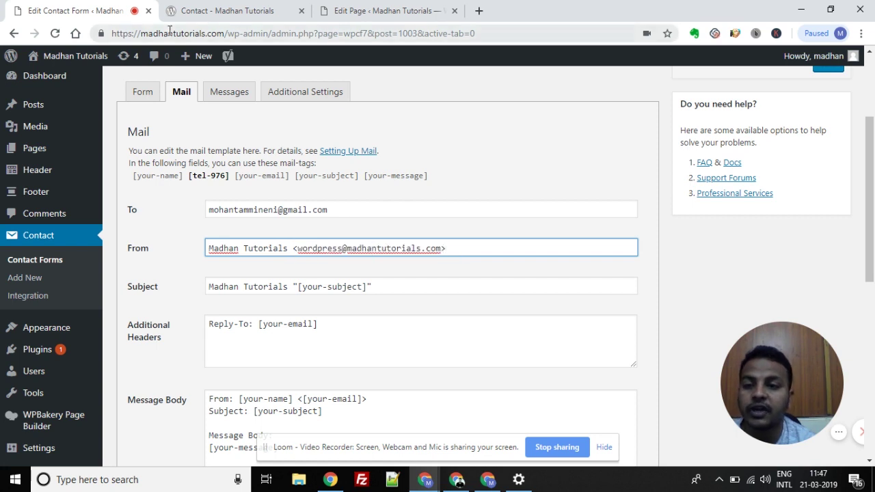
{"action": "left_click_drag", "start_coordinate": [141, 33], "coordinate": [223, 38]}
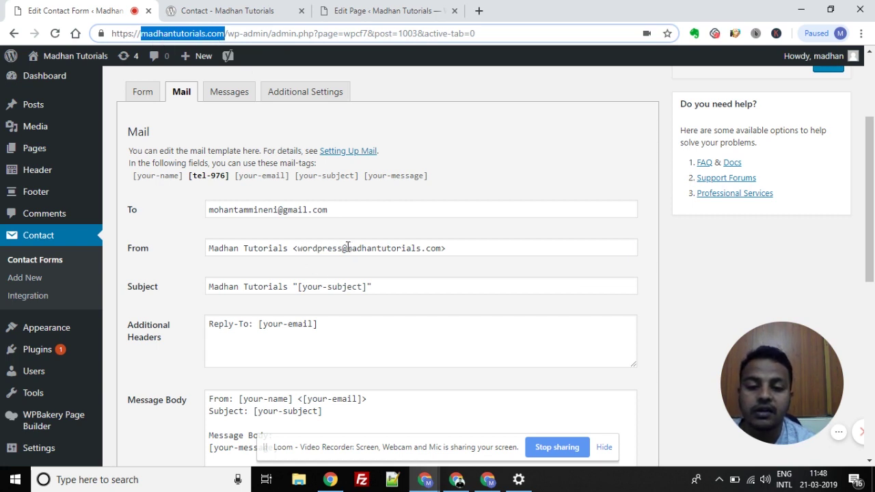
{"action": "left_click_drag", "start_coordinate": [348, 249], "coordinate": [468, 257]}
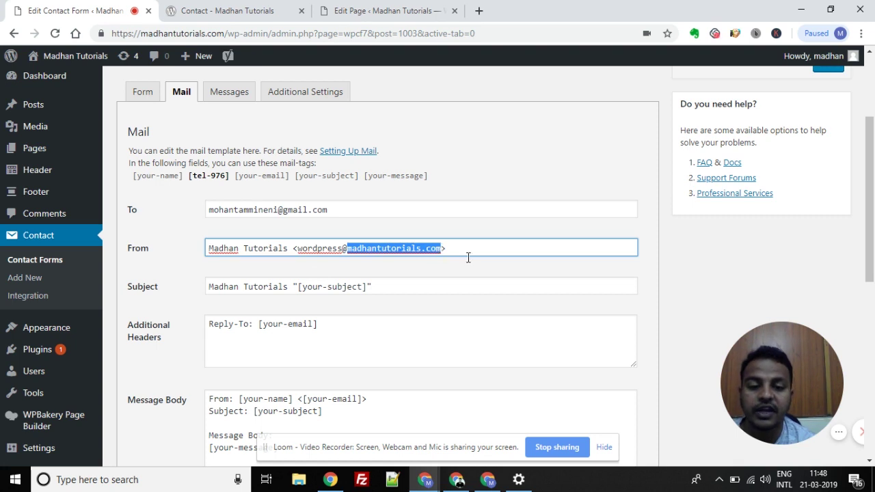
{"action": "left_click", "coordinate": [479, 277]}
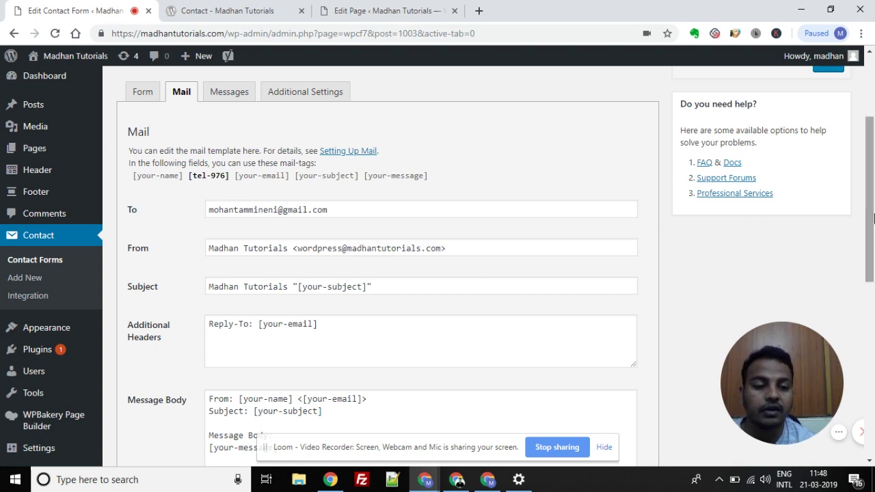
Step: Examine the [your-subject] tag in the mail subject and compare it with the list of available mail-tags
{"action": "left_click_drag", "start_coordinate": [873, 218], "coordinate": [865, 246]}
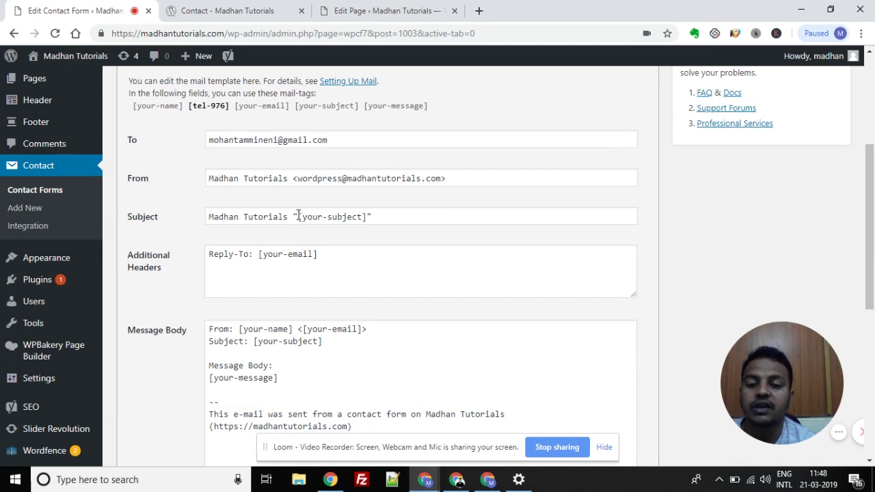
{"action": "left_click_drag", "start_coordinate": [298, 216], "coordinate": [368, 216]}
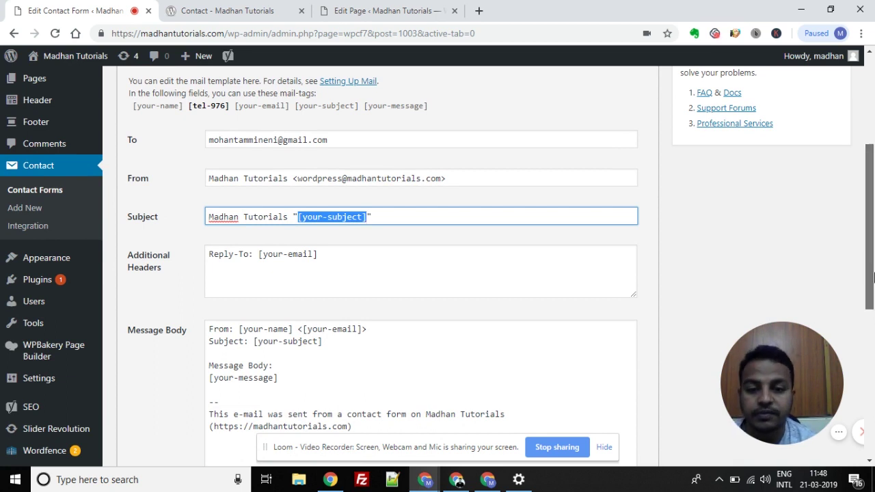
{"action": "scroll", "coordinate": [398, 263], "scroll_direction": "up", "scroll_amount": 1}
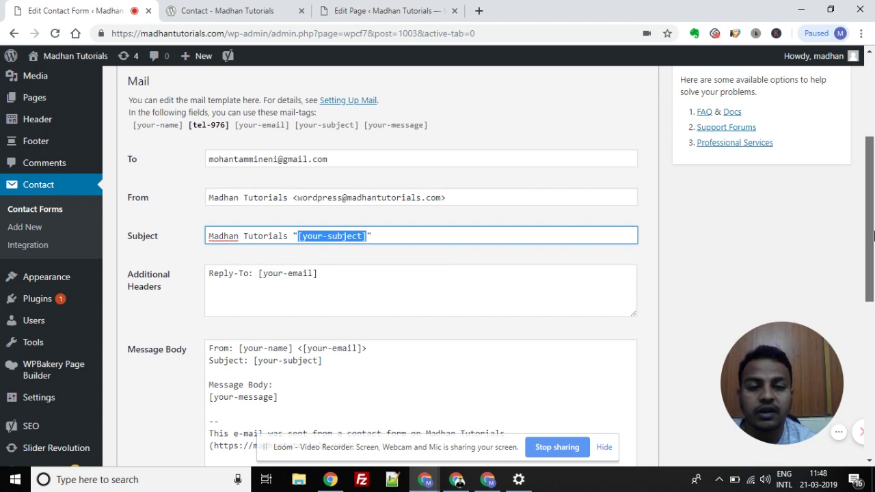
{"action": "scroll", "coordinate": [873, 214], "scroll_direction": "up", "scroll_amount": 1}
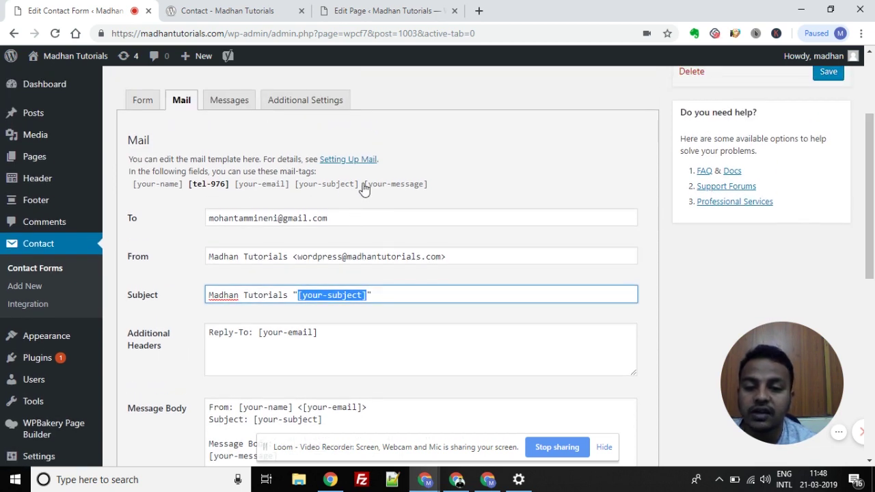
{"action": "left_click", "coordinate": [302, 294]}
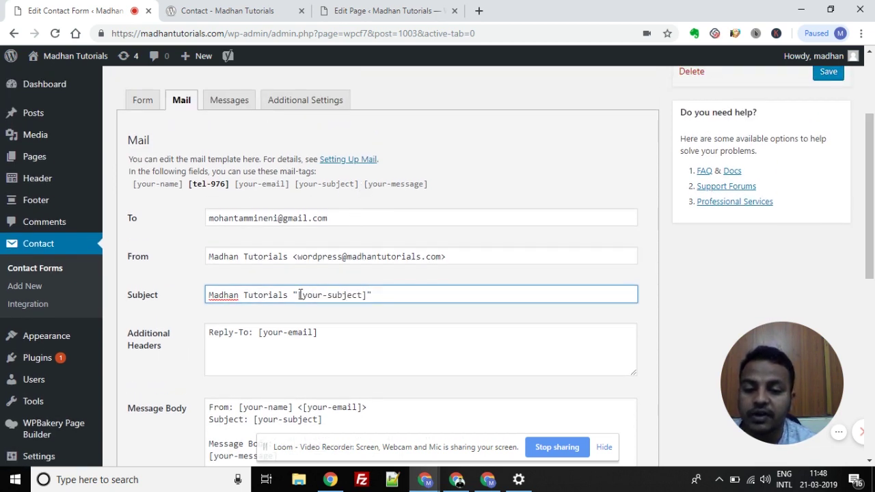
{"action": "left_click_drag", "start_coordinate": [299, 295], "coordinate": [367, 296]}
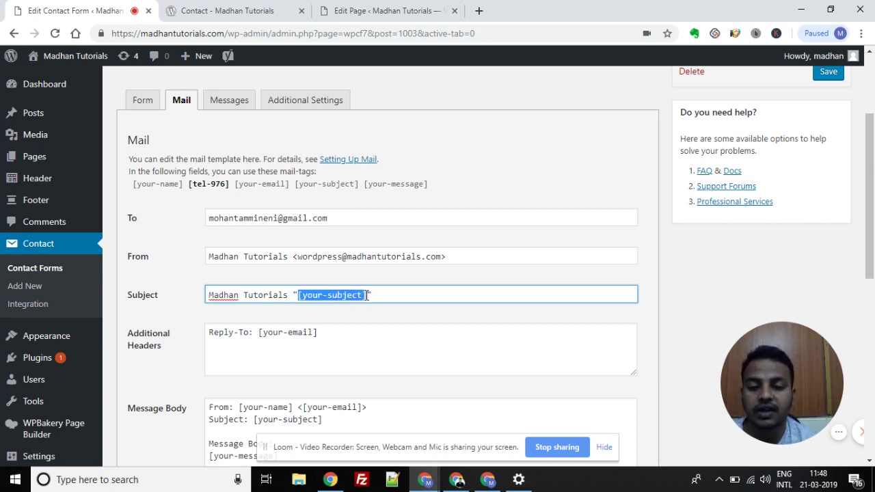
{"action": "left_click", "coordinate": [386, 295]}
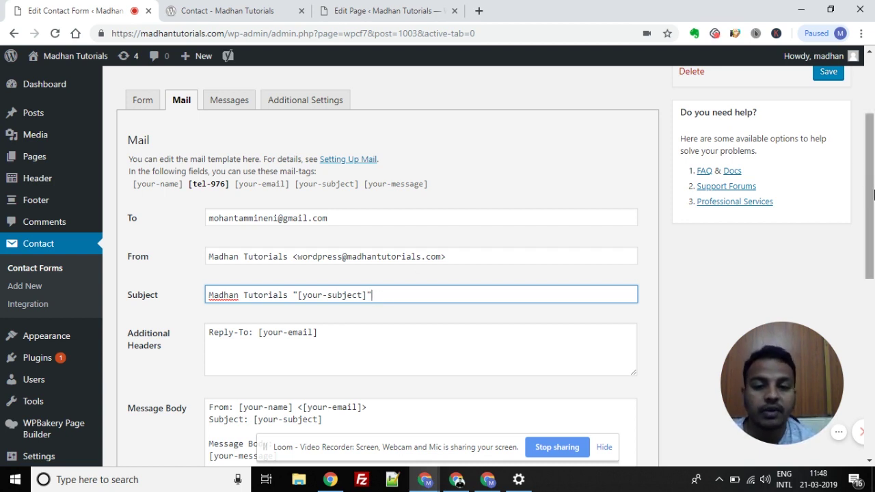
Step: Check the subject tag in the form template, then examine the site-name prefix and [your-subject] tag in the mail subject
{"action": "left_click", "coordinate": [146, 102]}
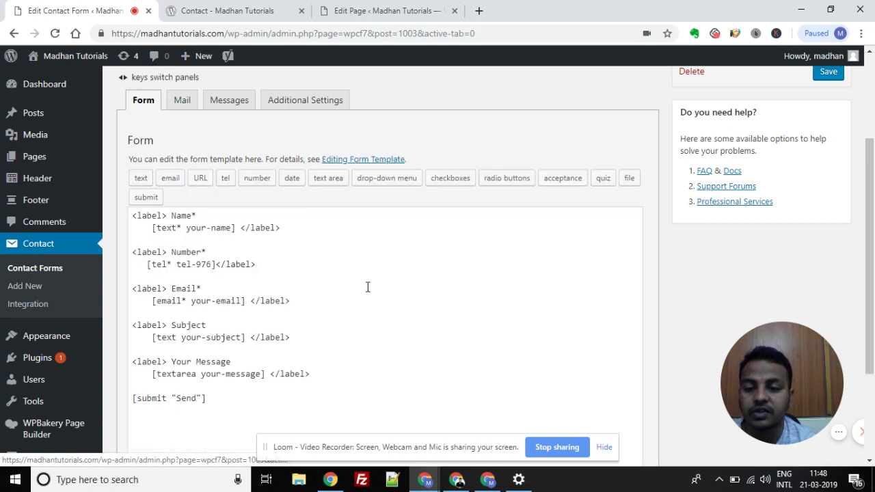
{"action": "left_click", "coordinate": [185, 101]}
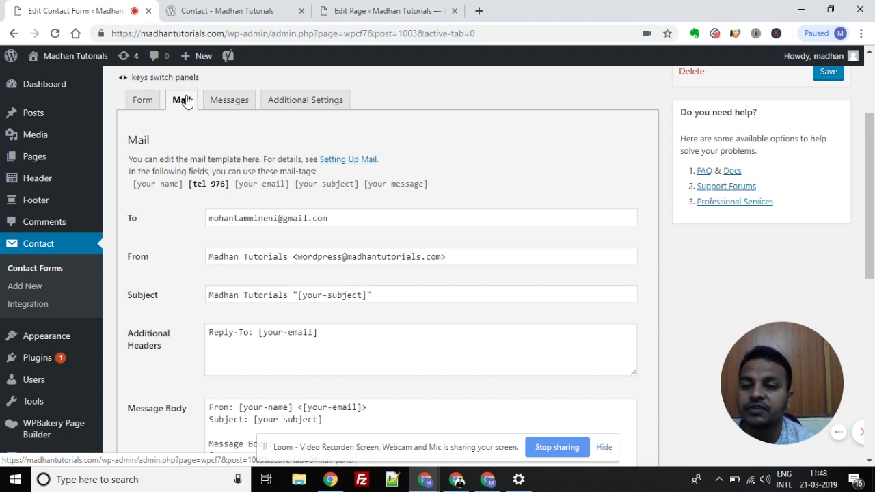
{"action": "left_click", "coordinate": [297, 295]}
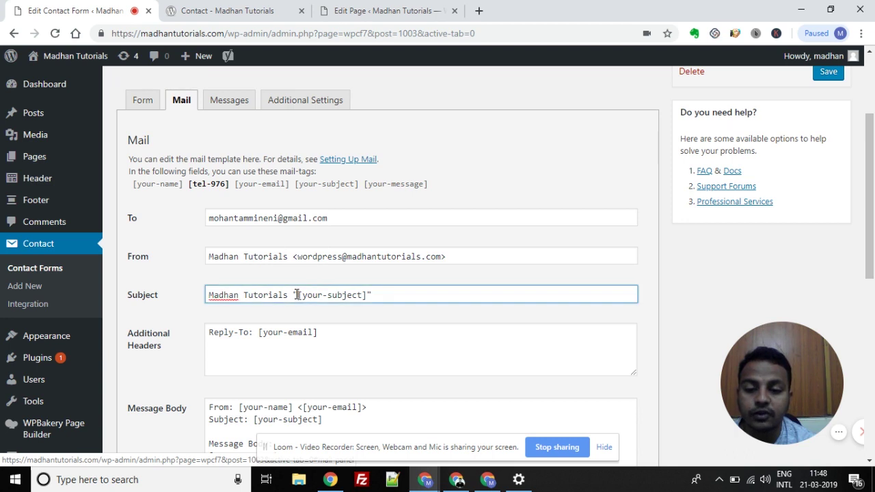
{"action": "left_click_drag", "start_coordinate": [297, 295], "coordinate": [183, 293]}
{"action": "left_click", "coordinate": [280, 296]}
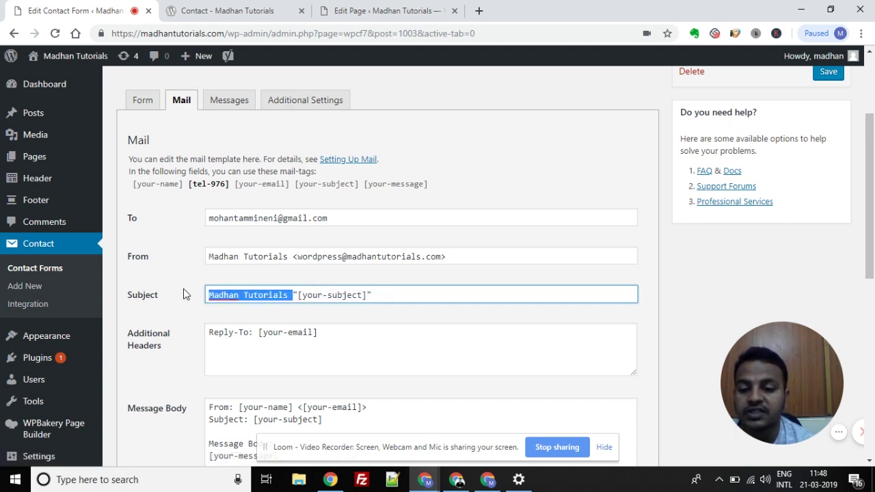
{"action": "left_click", "coordinate": [298, 296]}
{"action": "left_click_drag", "start_coordinate": [298, 296], "coordinate": [367, 297]}
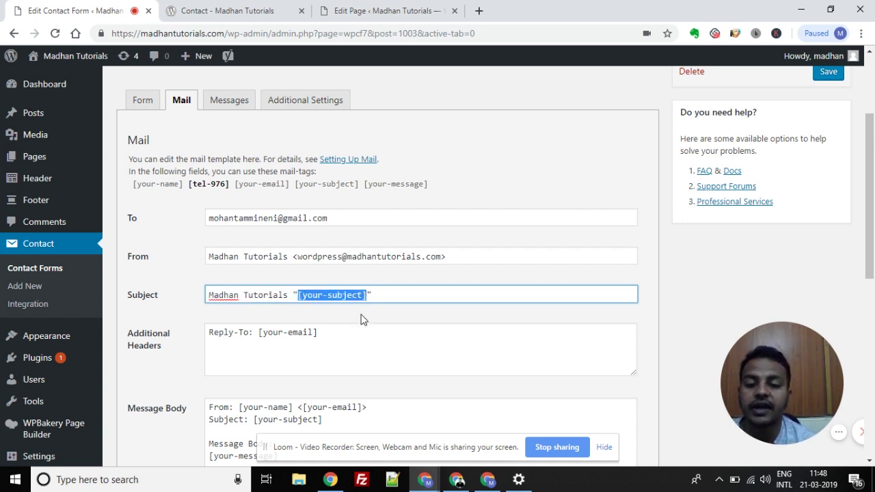
{"action": "left_click", "coordinate": [359, 296]}
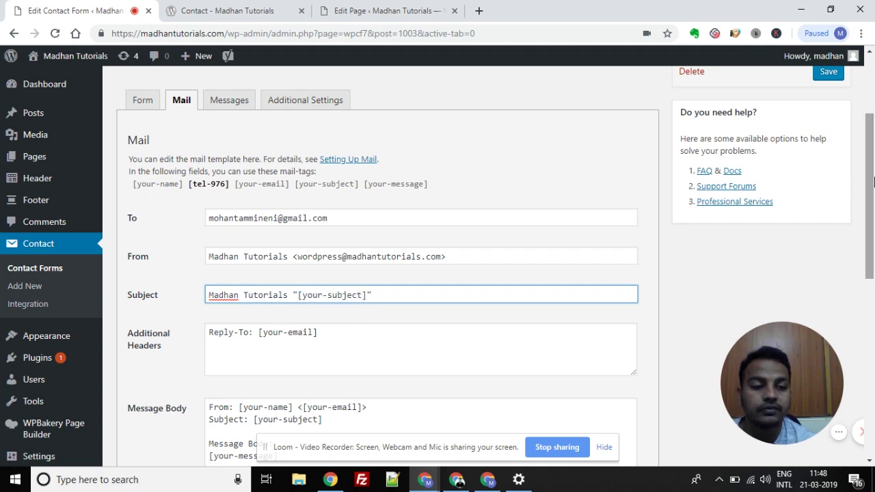
Step: Compare the [your-email] tag in the mail's Reply-To header with the email tag in the form template
{"action": "left_click_drag", "start_coordinate": [859, 189], "coordinate": [861, 217]}
{"action": "left_click", "coordinate": [329, 251]}
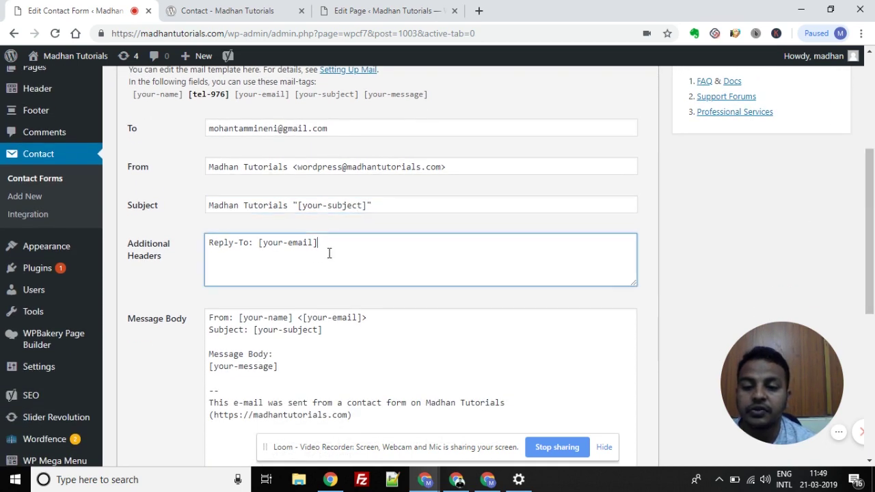
{"action": "left_click_drag", "start_coordinate": [872, 293], "coordinate": [872, 242]}
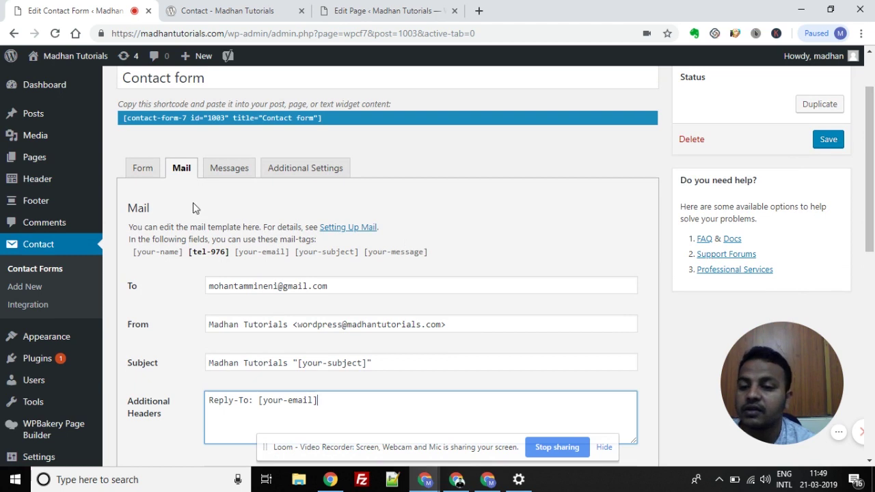
{"action": "left_click", "coordinate": [146, 172]}
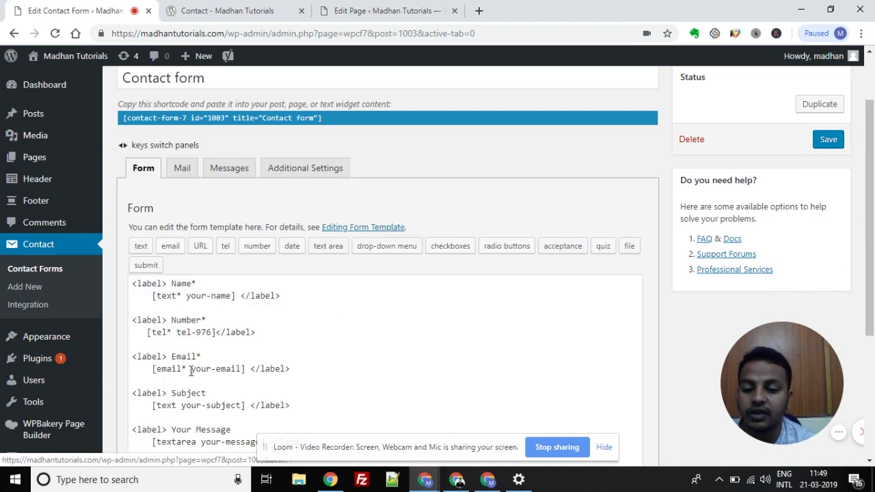
{"action": "left_click_drag", "start_coordinate": [191, 369], "coordinate": [242, 368]}
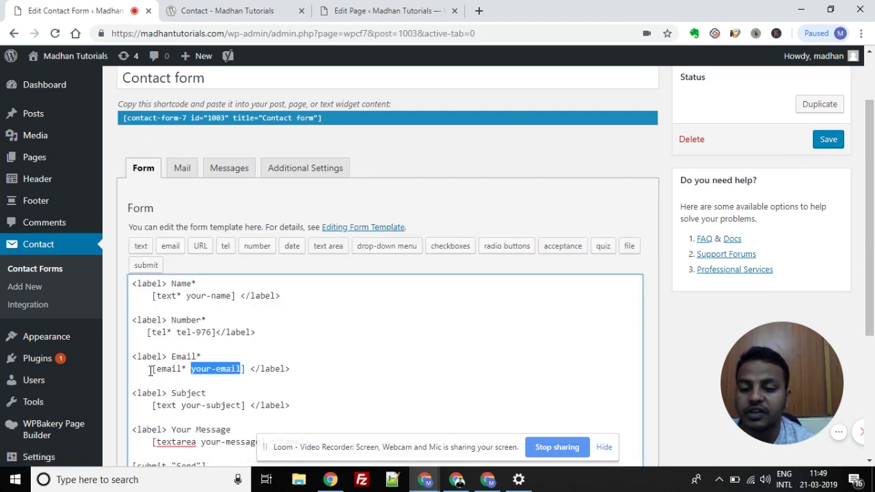
{"action": "left_click_drag", "start_coordinate": [152, 370], "coordinate": [245, 369]}
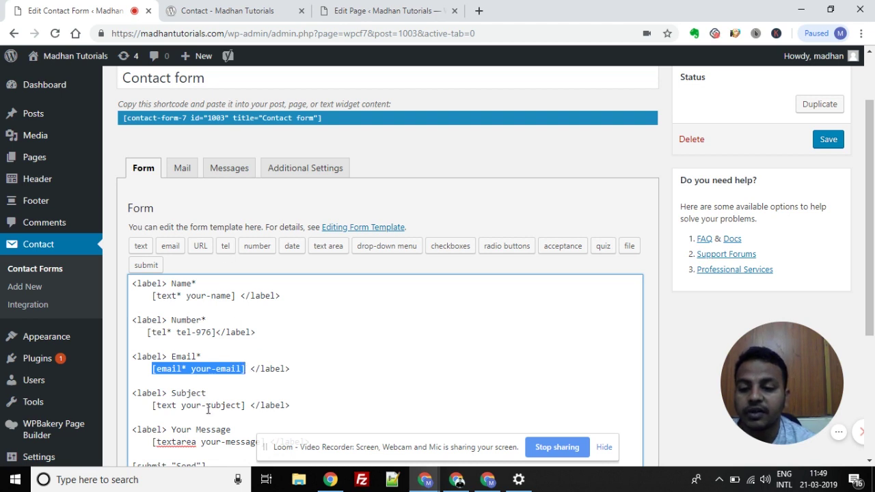
{"action": "left_click", "coordinate": [201, 379]}
{"action": "left_click_drag", "start_coordinate": [192, 369], "coordinate": [242, 369]}
{"action": "left_click", "coordinate": [181, 170]}
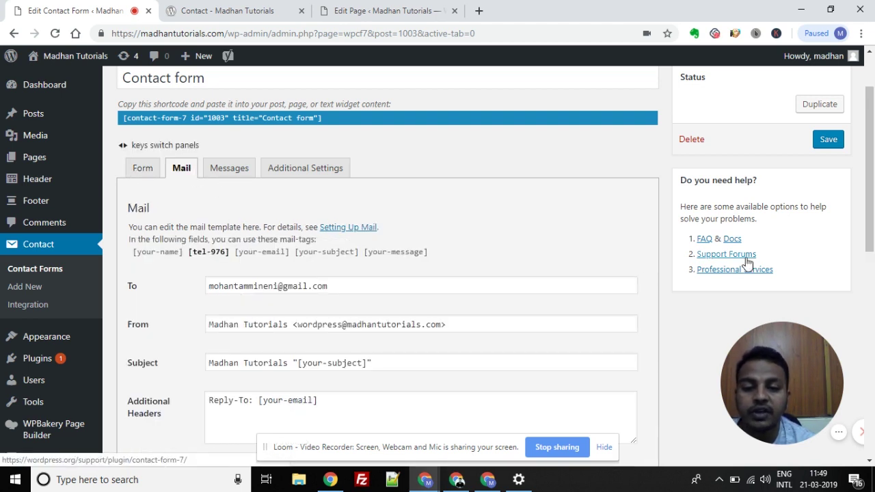
{"action": "left_click_drag", "start_coordinate": [873, 186], "coordinate": [870, 214]}
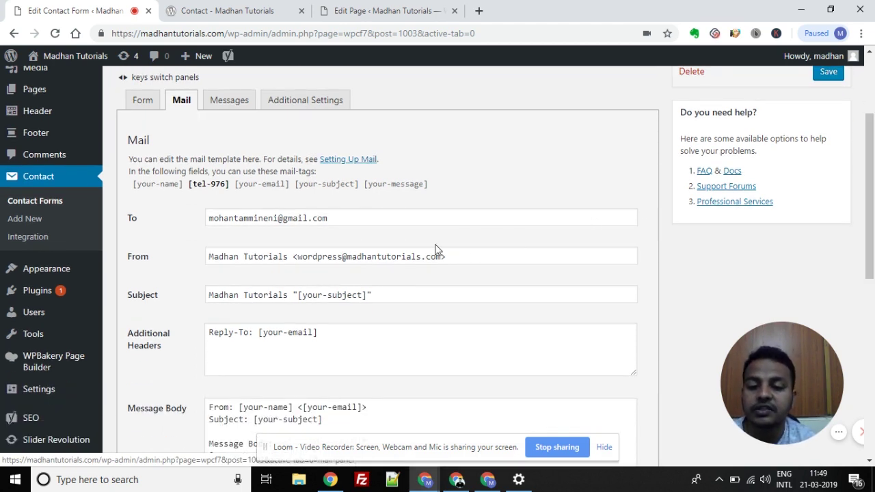
{"action": "scroll", "coordinate": [314, 277], "scroll_direction": "down", "scroll_amount": 2}
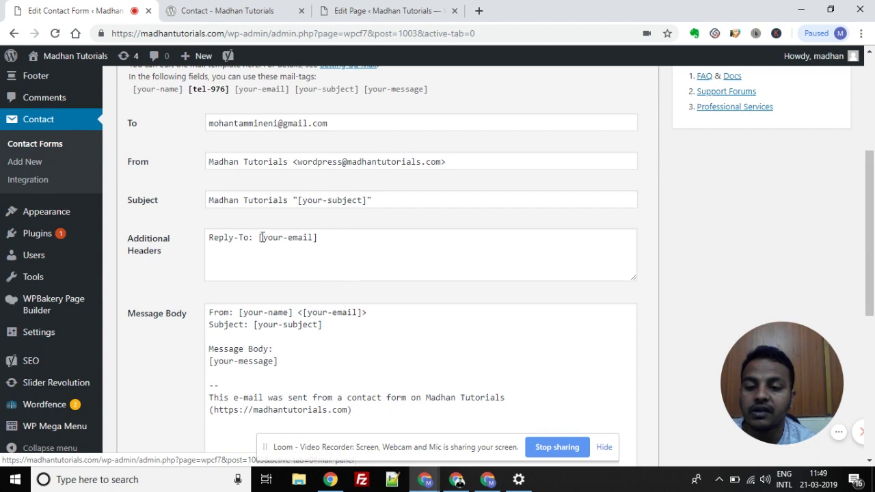
{"action": "left_click_drag", "start_coordinate": [261, 237], "coordinate": [319, 237]}
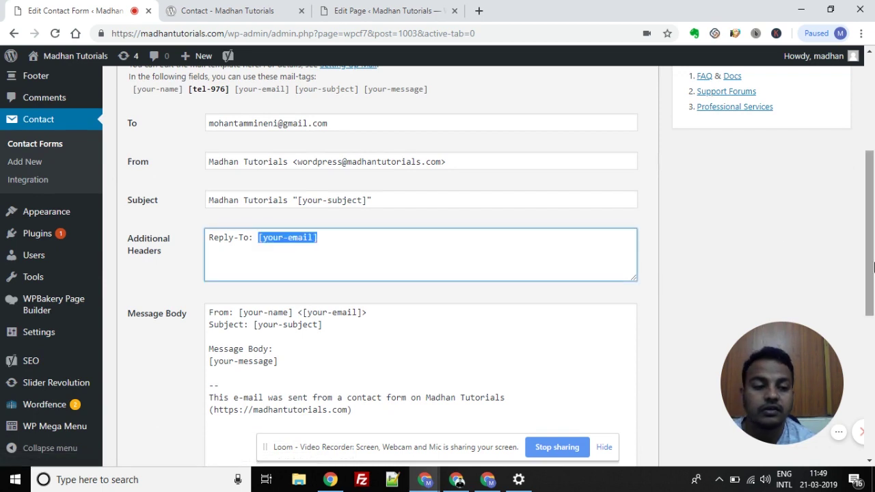
Step: Move the [your-email] tag in the mail's Message Body from the From line onto its own line
{"action": "scroll", "coordinate": [401, 298], "scroll_direction": "down", "scroll_amount": 2}
{"action": "left_click", "coordinate": [402, 298]}
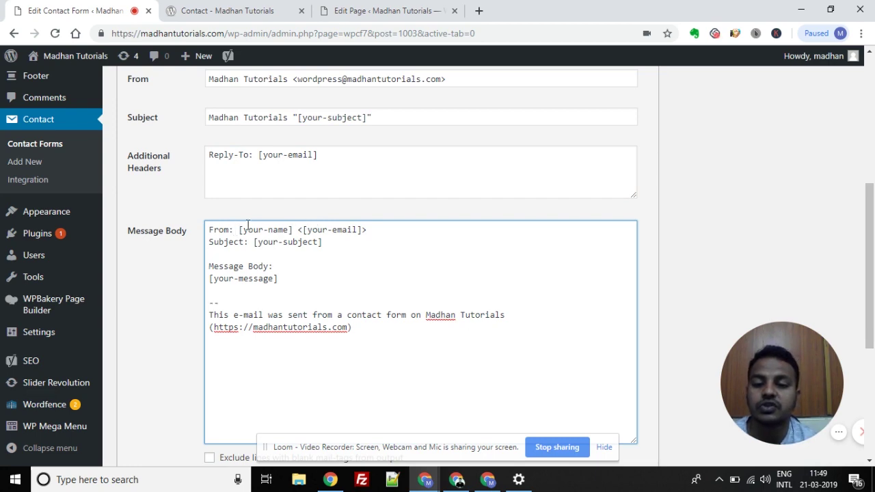
{"action": "left_click", "coordinate": [296, 230]}
{"action": "key", "text": "Return"}
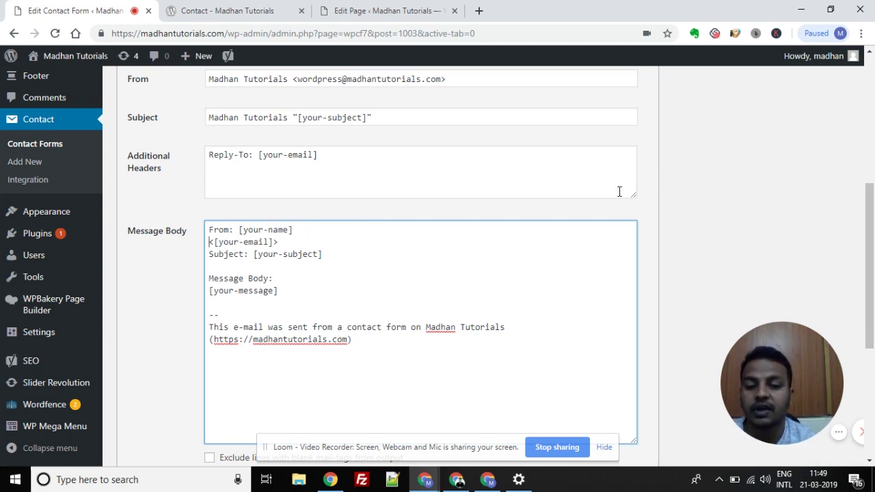
Step: Check the your-name tag of the Name field in the form template, then return to the mail template
{"action": "left_click_drag", "start_coordinate": [870, 236], "coordinate": [872, 141]}
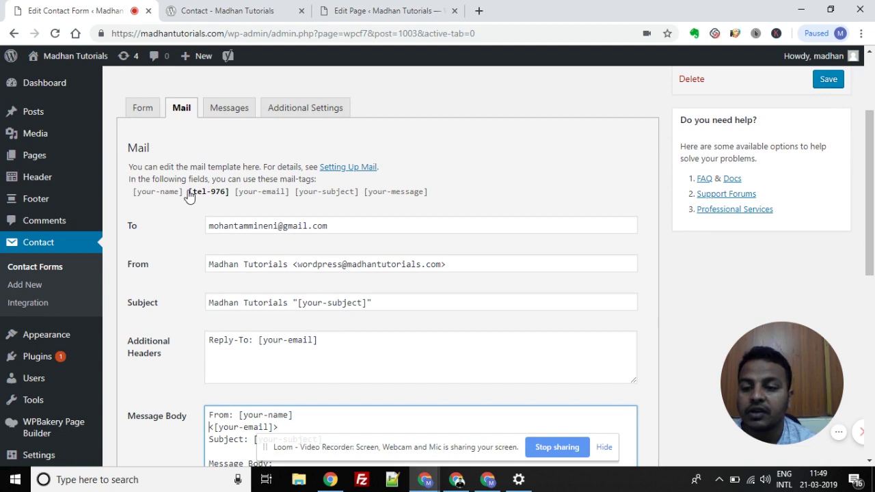
{"action": "left_click", "coordinate": [143, 110]}
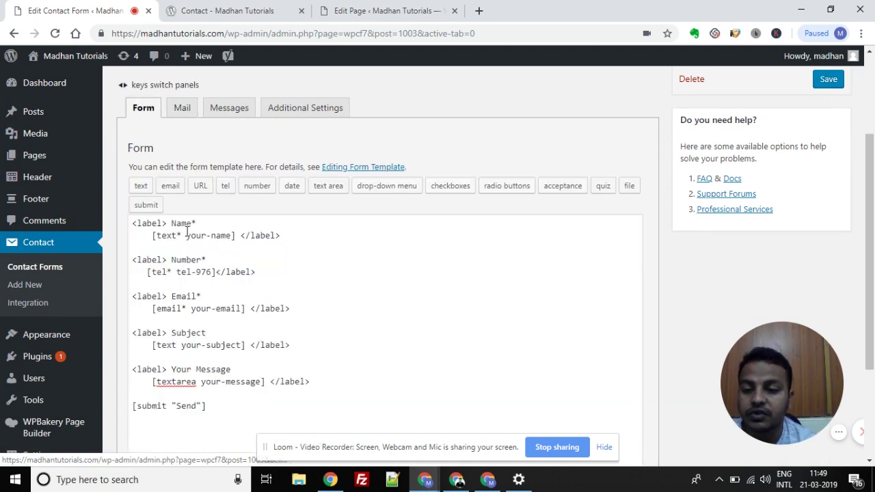
{"action": "left_click_drag", "start_coordinate": [185, 235], "coordinate": [231, 236]}
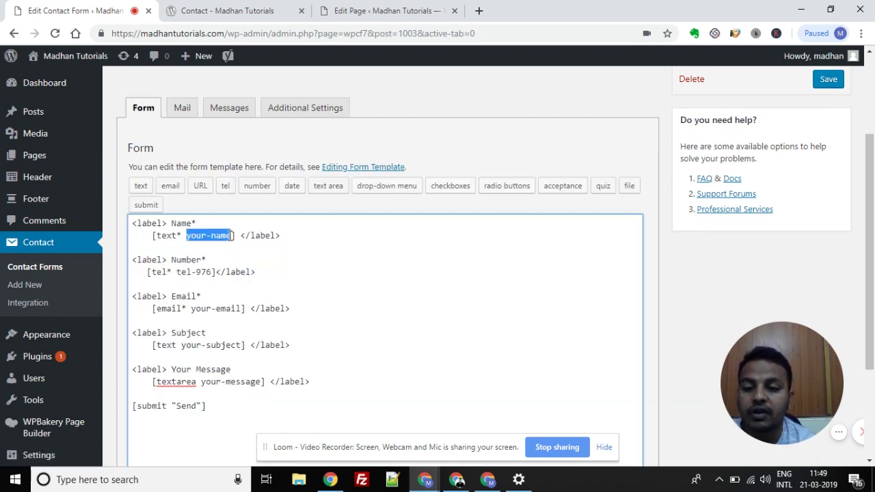
{"action": "left_click", "coordinate": [182, 108]}
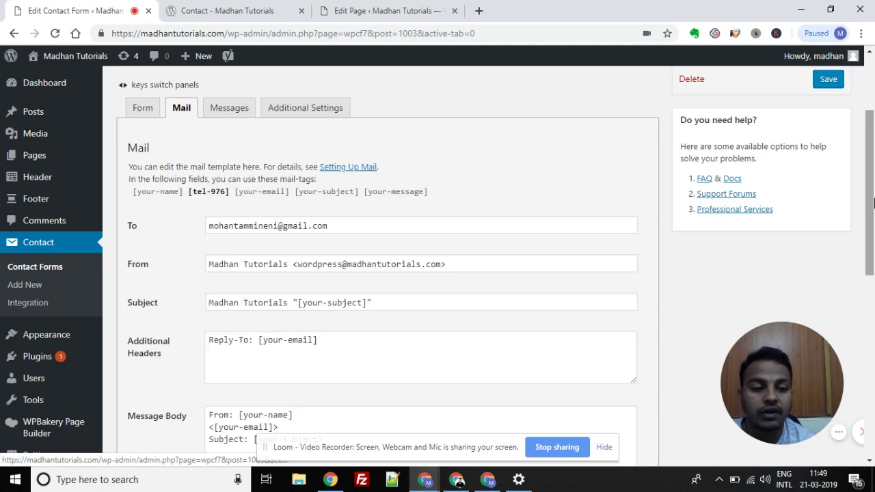
Step: Replace the "From" label before [your-name] in the Message Body with "Name" and add a blank line below it
{"action": "left_click_drag", "start_coordinate": [870, 208], "coordinate": [870, 227]}
{"action": "scroll", "coordinate": [366, 292], "scroll_direction": "down", "scroll_amount": 1}
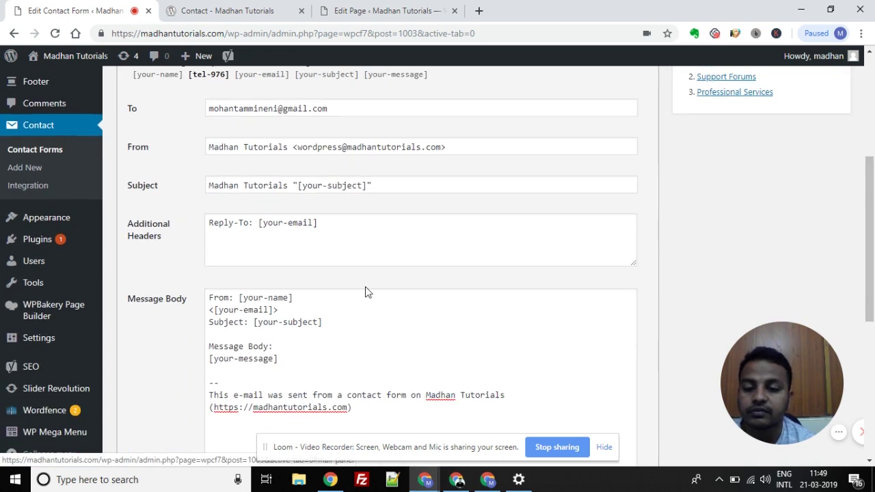
{"action": "double_click", "coordinate": [220, 297]}
{"action": "type", "text": "Name"}
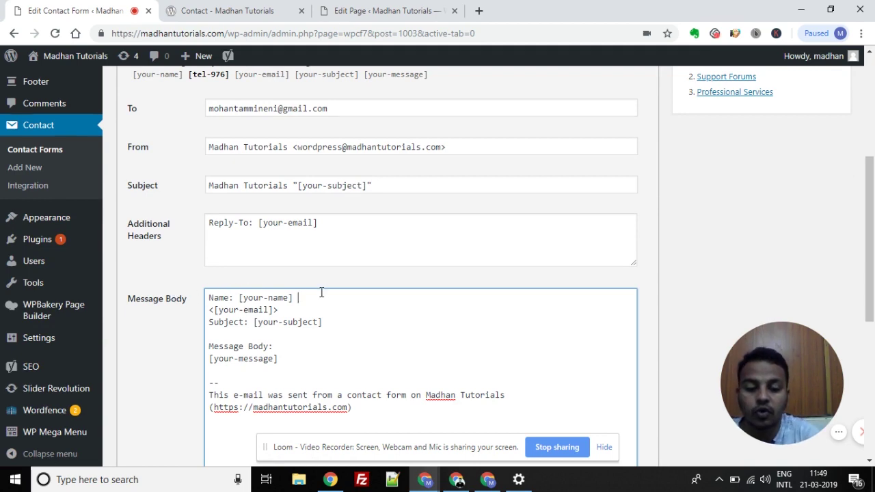
{"action": "key", "text": "Return"}
Step: Compare the your-name tag in the form template with the [your-name] and [your-email] entries in the list of available mail-tags
{"action": "left_click_drag", "start_coordinate": [869, 242], "coordinate": [863, 186]}
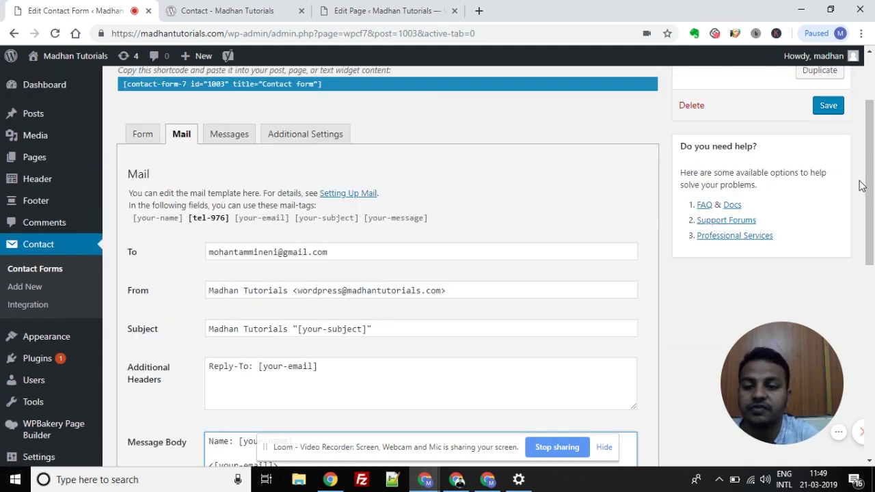
{"action": "left_click", "coordinate": [143, 134]}
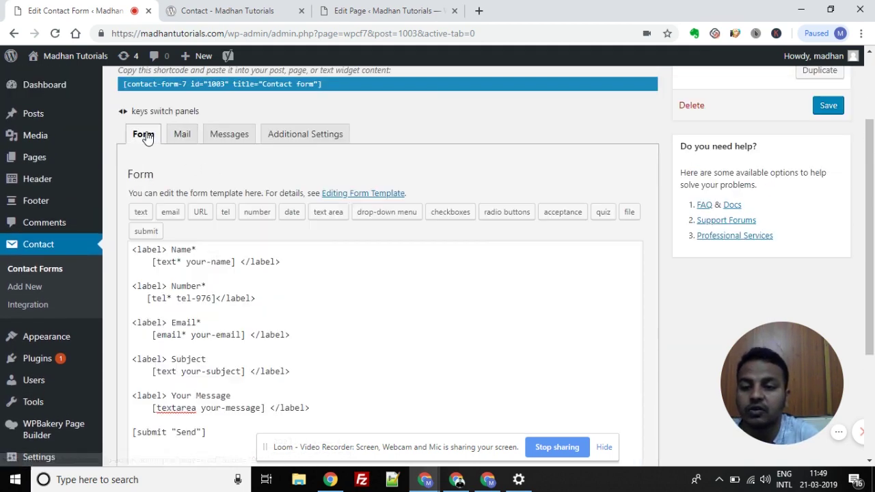
{"action": "left_click_drag", "start_coordinate": [186, 262], "coordinate": [243, 262]}
{"action": "left_click", "coordinate": [217, 262]}
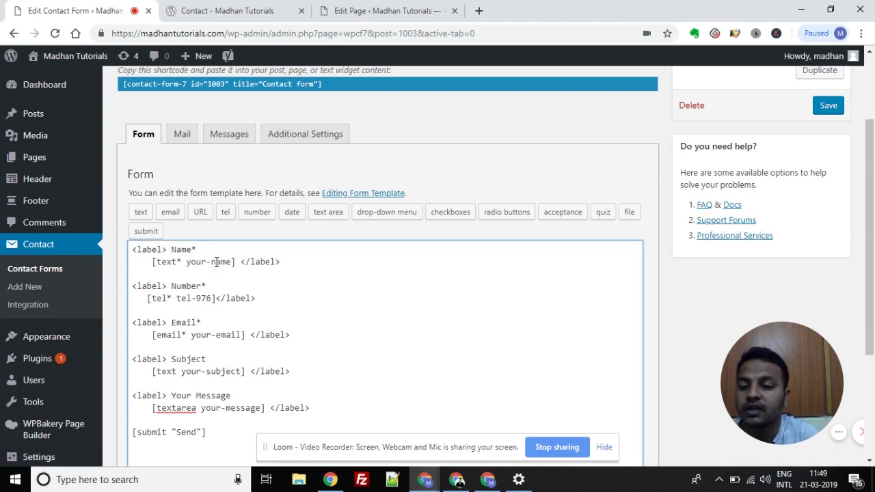
{"action": "left_click", "coordinate": [182, 136]}
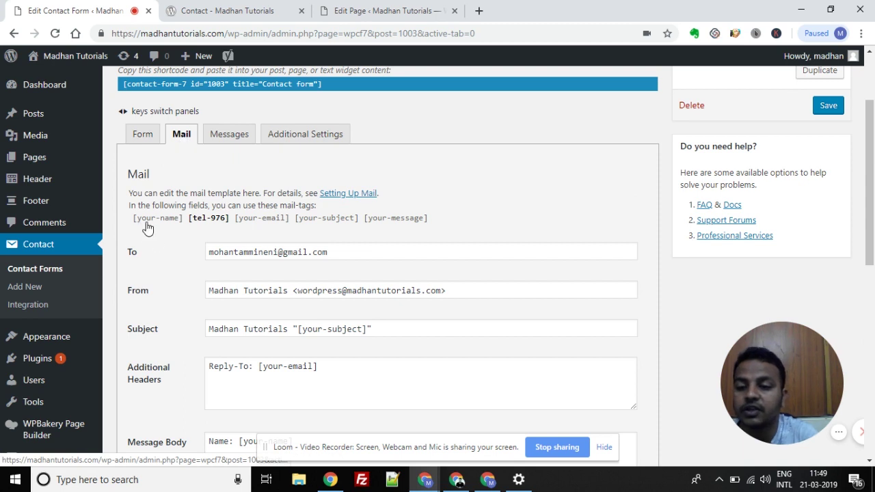
{"action": "left_click", "coordinate": [259, 219]}
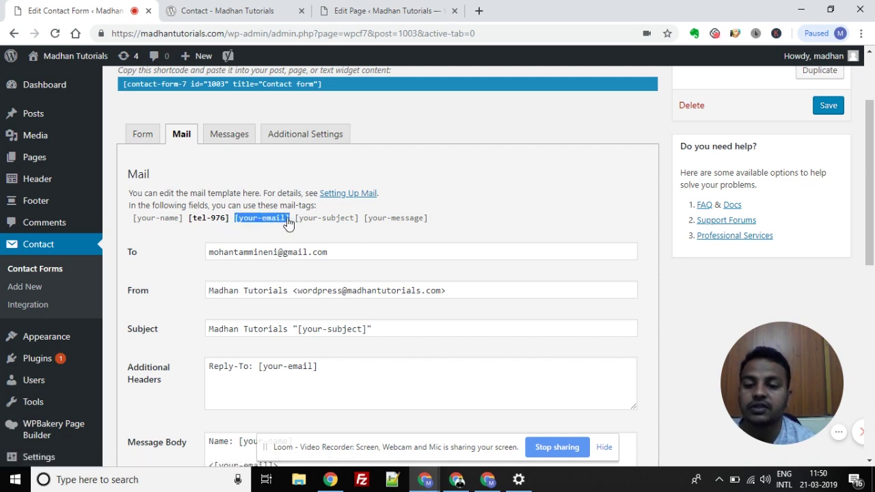
{"action": "left_click", "coordinate": [186, 218]}
{"action": "left_click_drag", "start_coordinate": [186, 218], "coordinate": [133, 224]}
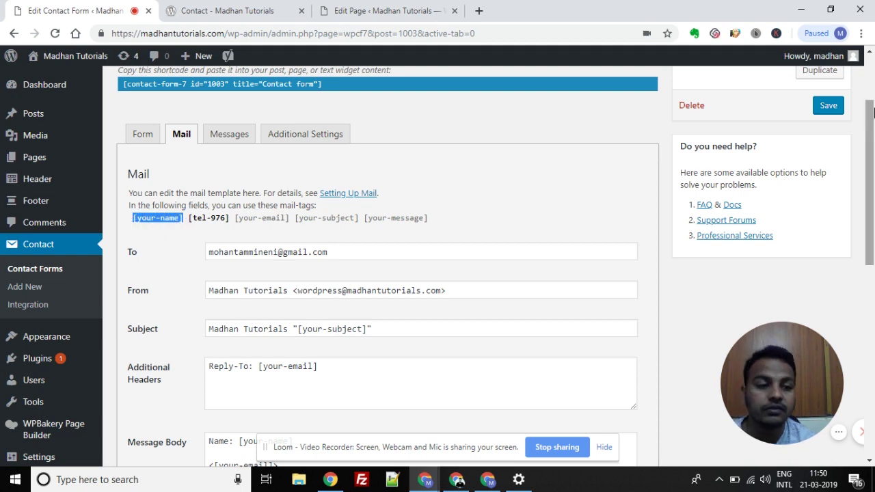
{"action": "scroll", "coordinate": [413, 274], "scroll_direction": "down", "scroll_amount": 2}
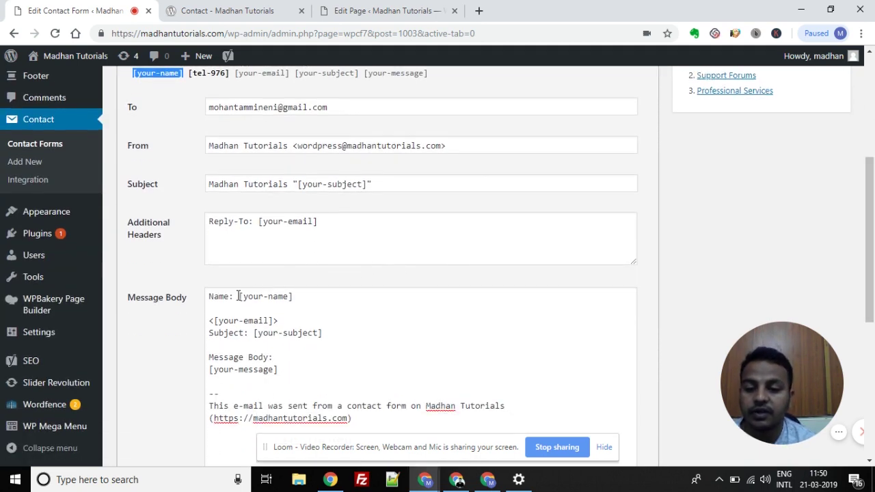
{"action": "left_click_drag", "start_coordinate": [238, 296], "coordinate": [304, 289]}
{"action": "type", "text": "</label>"}
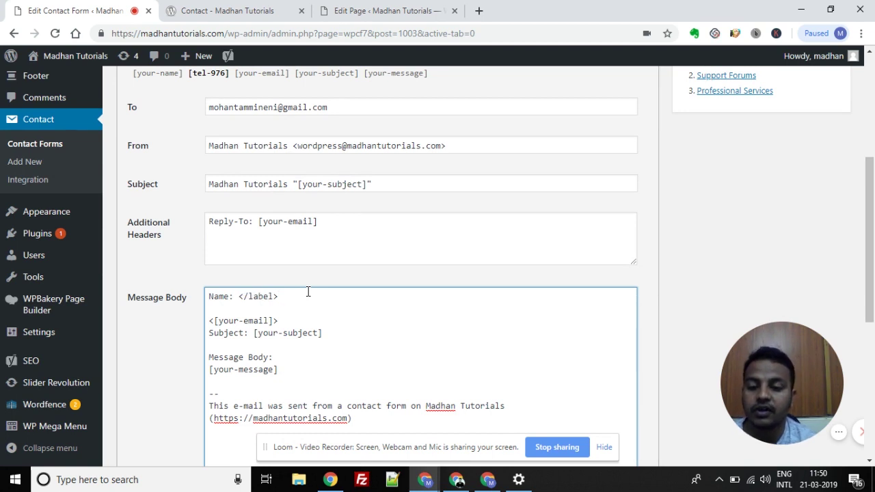
{"action": "key", "text": "ctrl+z"}
{"action": "left_click", "coordinate": [271, 296]}
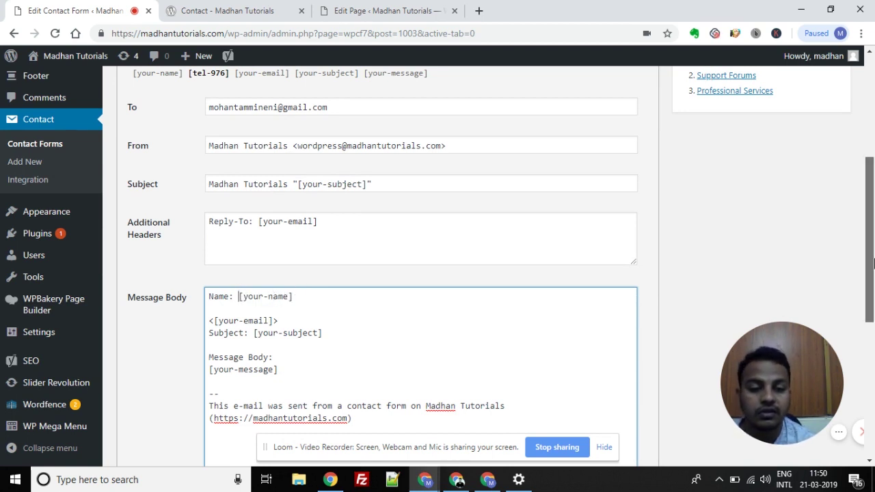
Step: Add a "Number: [tel-976]" line below the Name line in the Message Body, copying the tag from the available mail-tags
{"action": "left_click_drag", "start_coordinate": [872, 264], "coordinate": [872, 253]}
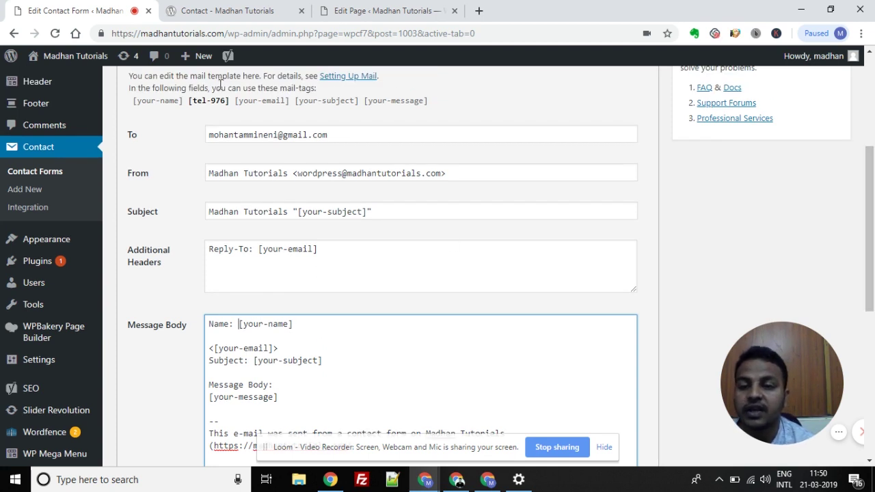
{"action": "left_click_drag", "start_coordinate": [190, 101], "coordinate": [230, 102]}
{"action": "key", "text": "ctrl+c"}
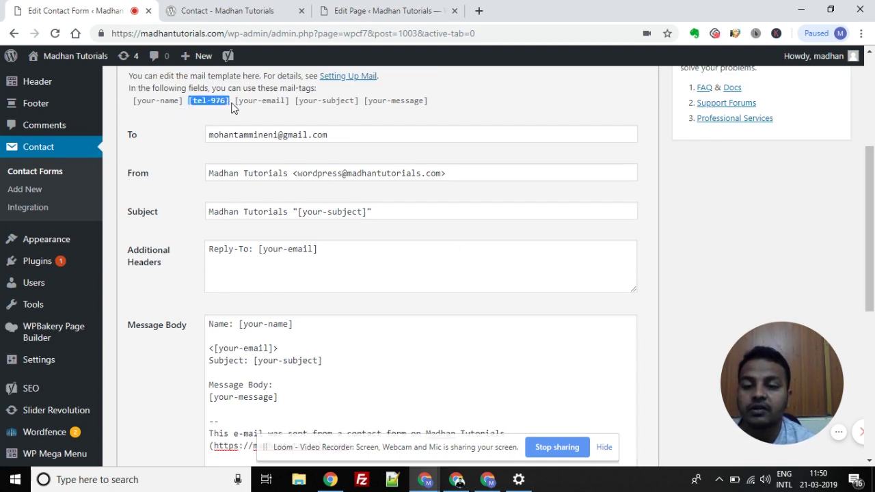
{"action": "left_click", "coordinate": [299, 326]}
{"action": "key", "text": "Return"}
{"action": "key", "text": "Return"}
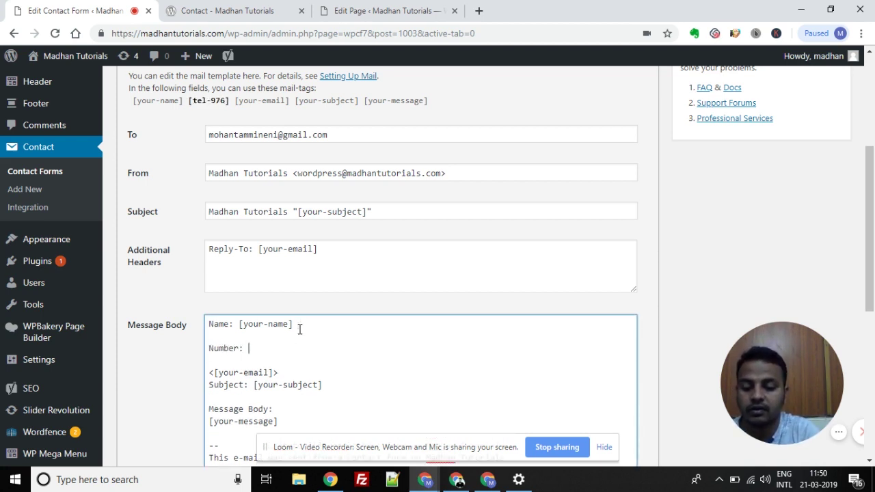
{"action": "type", "text": "Number:"}
{"action": "key", "text": "ctrl+v"}
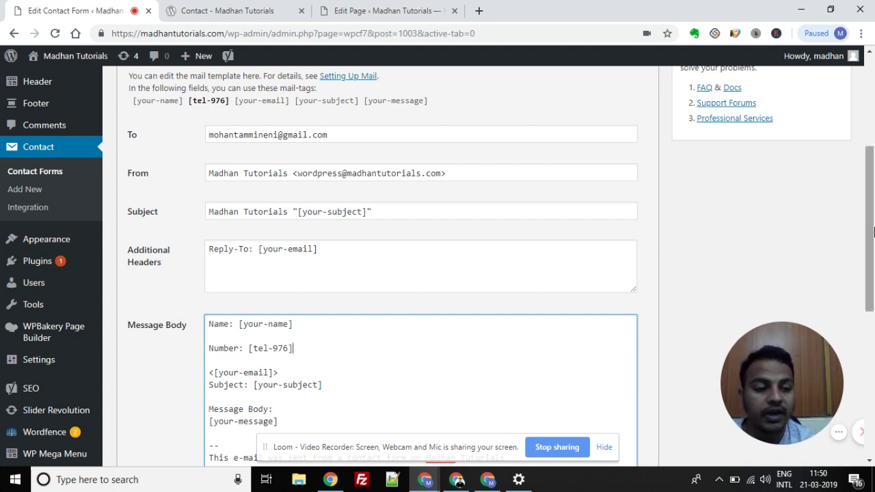
Step: Remove the angle brackets around [your-email] in the Message Body and put the label "Email:" before it
{"action": "left_click_drag", "start_coordinate": [870, 233], "coordinate": [870, 256]}
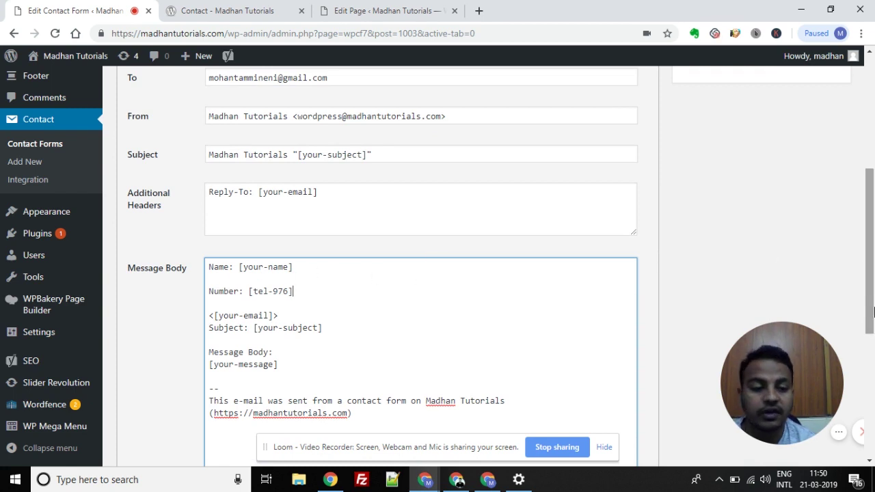
{"action": "left_click_drag", "start_coordinate": [873, 313], "coordinate": [873, 284]}
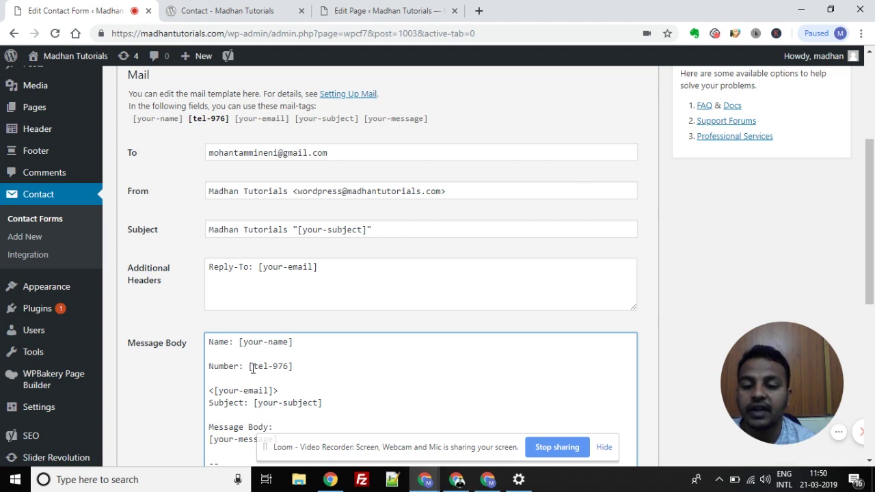
{"action": "left_click", "coordinate": [214, 390]}
{"action": "key", "text": "BackSpace"}
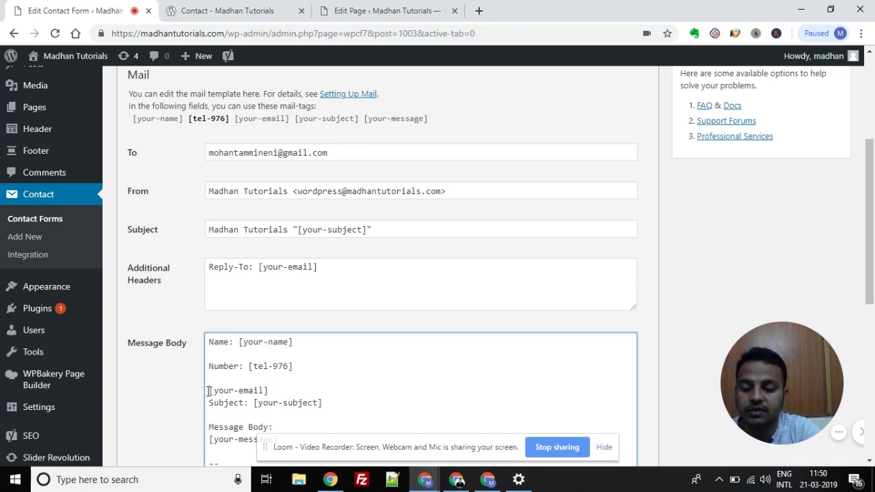
{"action": "type", "text": "Email:"}
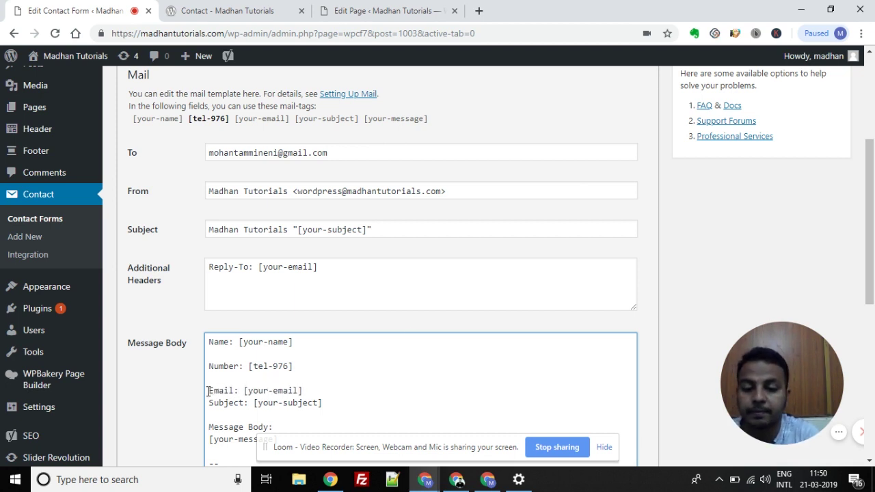
Step: Insert a blank line between the Email and Subject lines, and join [your-message] onto the "Message Body:" line
{"action": "scroll", "coordinate": [299, 100], "scroll_direction": "down", "scroll_amount": 1}
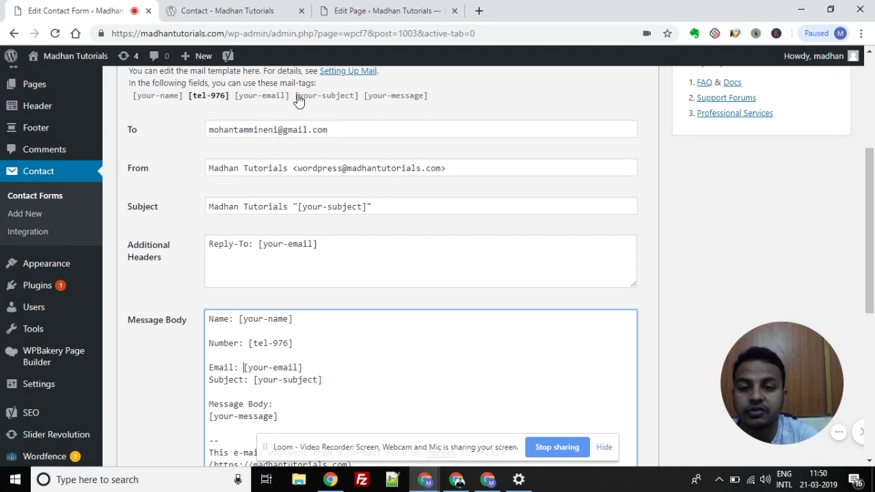
{"action": "left_click", "coordinate": [304, 367]}
{"action": "key", "text": "Return"}
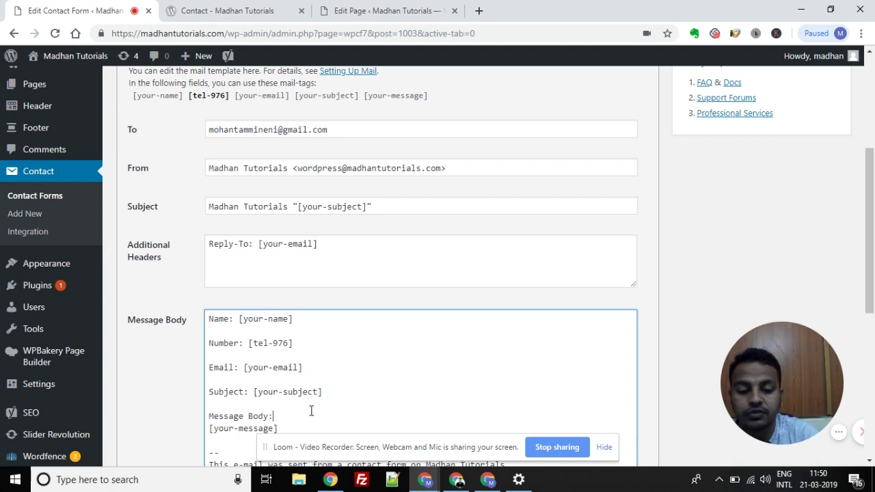
{"action": "key", "text": "Delete"}
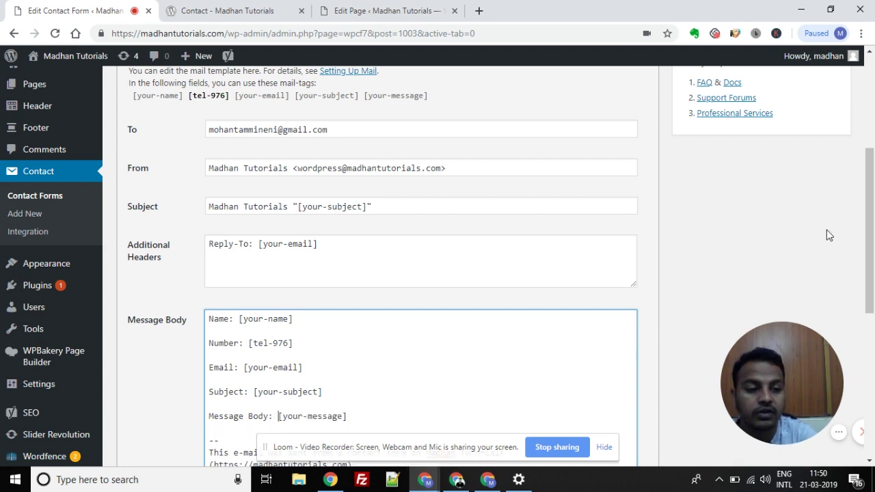
Step: Delete the "--" separator and the "This e-mail was sent from a contact form" footer from the Message Body
{"action": "left_click_drag", "start_coordinate": [869, 232], "coordinate": [869, 275]}
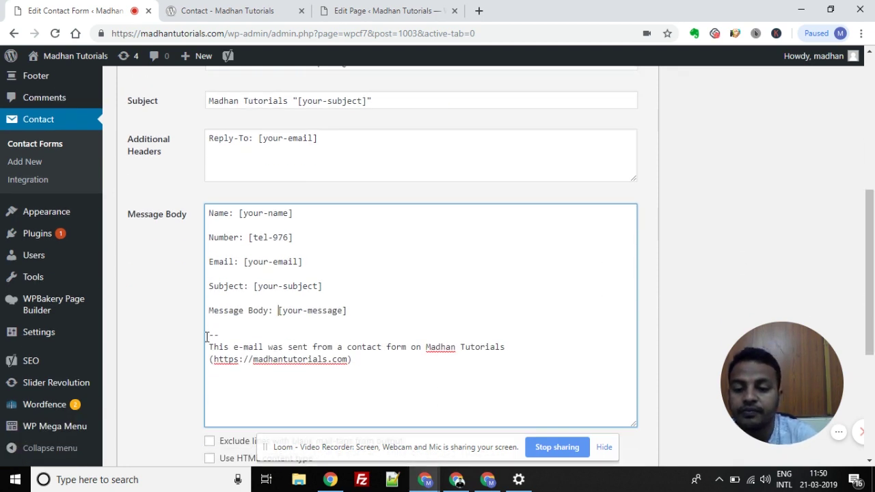
{"action": "left_click_drag", "start_coordinate": [207, 335], "coordinate": [352, 362]}
{"action": "key", "text": "BackSpace"}
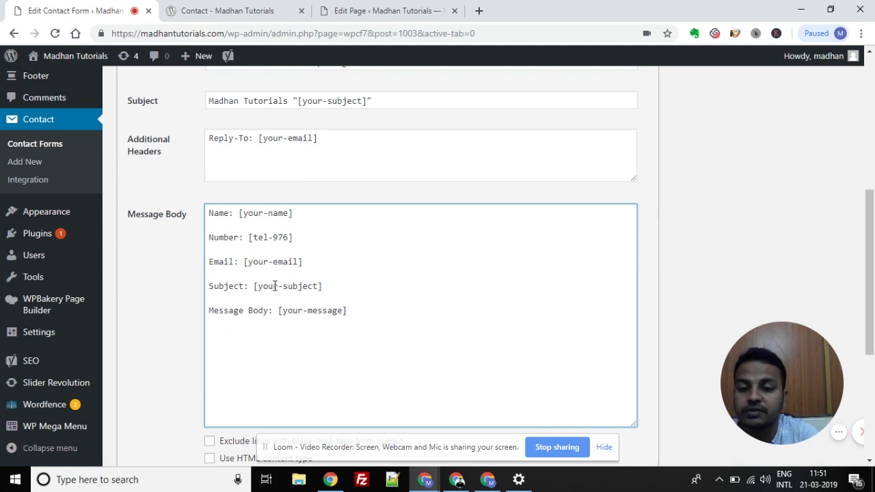
Step: Compare the fields in the form template with the labels and mail-tags in the mail's Message Body
{"action": "left_click_drag", "start_coordinate": [869, 301], "coordinate": [858, 214]}
{"action": "left_click", "coordinate": [141, 129]}
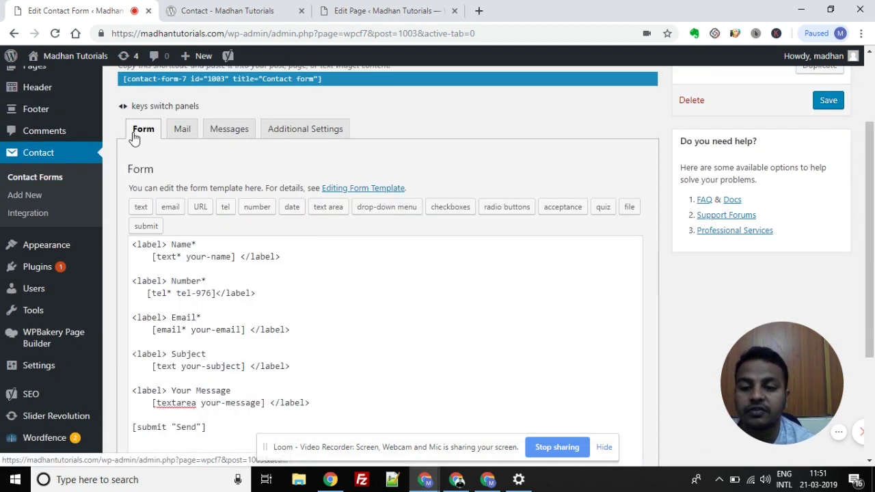
{"action": "scroll", "coordinate": [478, 205], "scroll_direction": "down", "scroll_amount": 1}
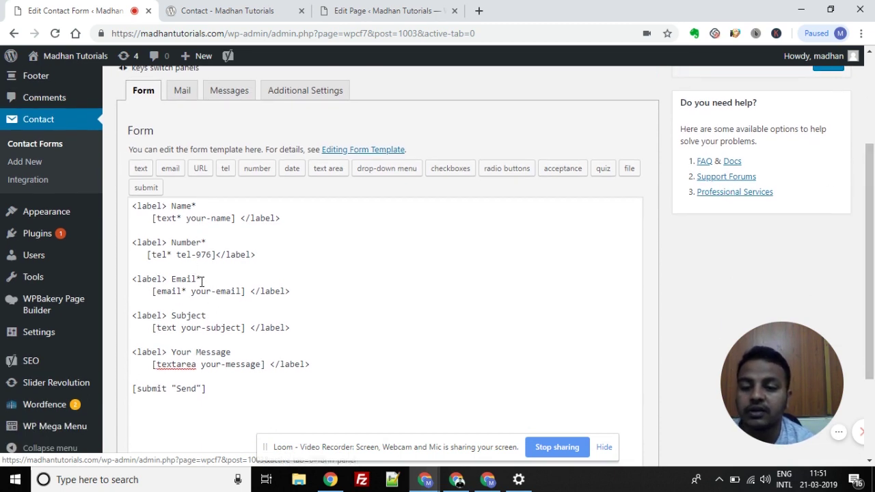
{"action": "left_click", "coordinate": [182, 91]}
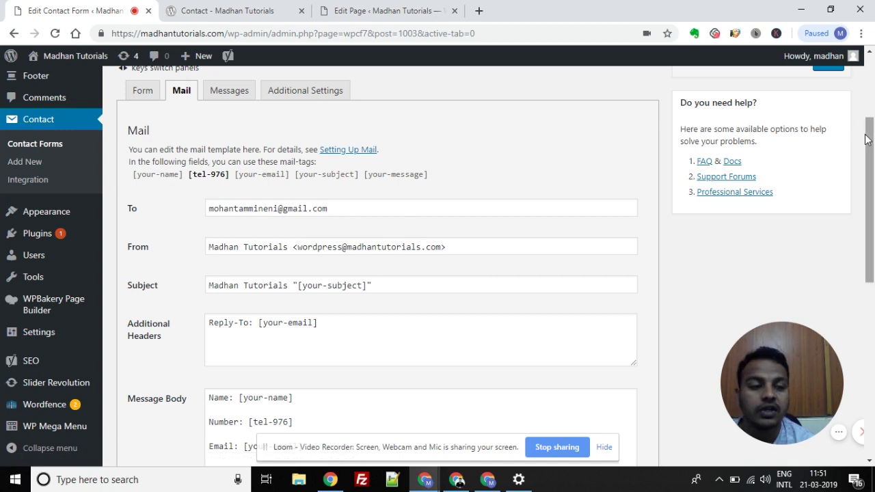
{"action": "left_click_drag", "start_coordinate": [871, 146], "coordinate": [854, 205]}
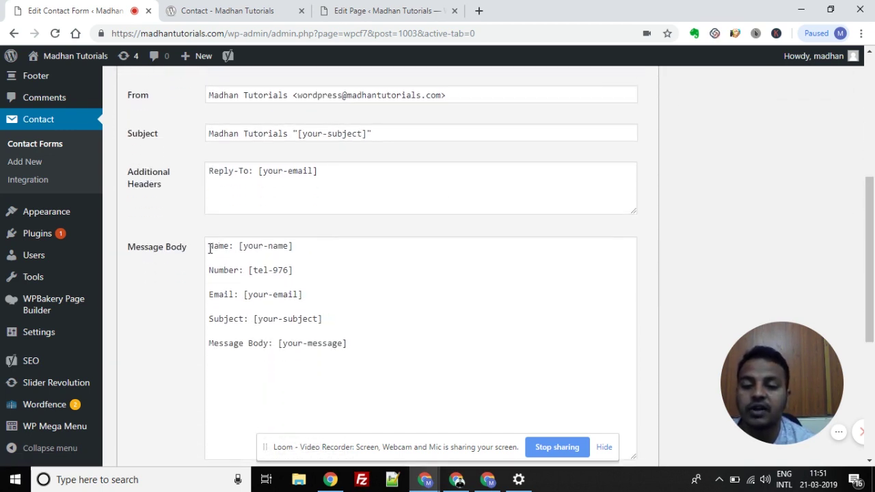
{"action": "left_click_drag", "start_coordinate": [209, 249], "coordinate": [363, 353]}
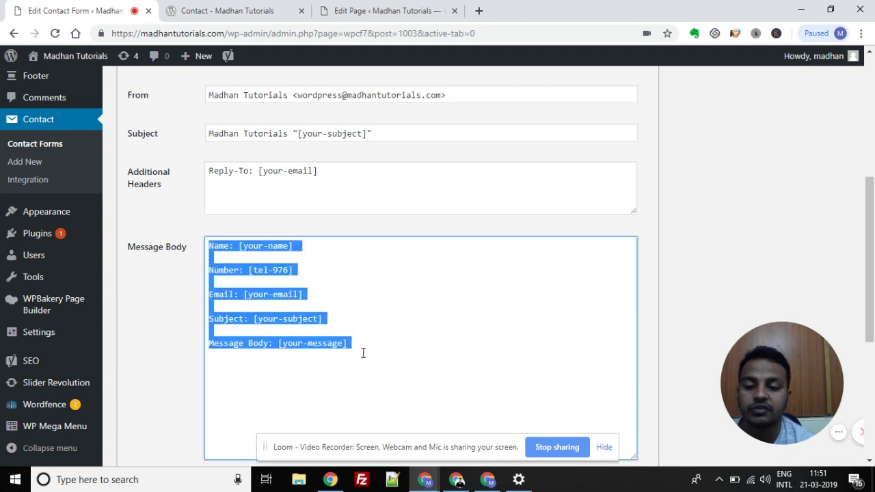
Step: Review the mail-tags for name, number, email, subject and message in the Message Body, and save the contact form
{"action": "left_click", "coordinate": [363, 352]}
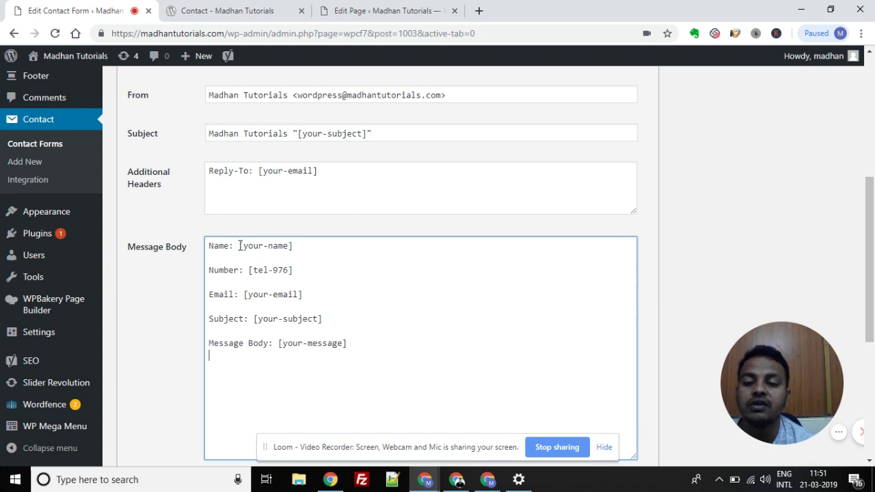
{"action": "left_click_drag", "start_coordinate": [238, 246], "coordinate": [294, 244]}
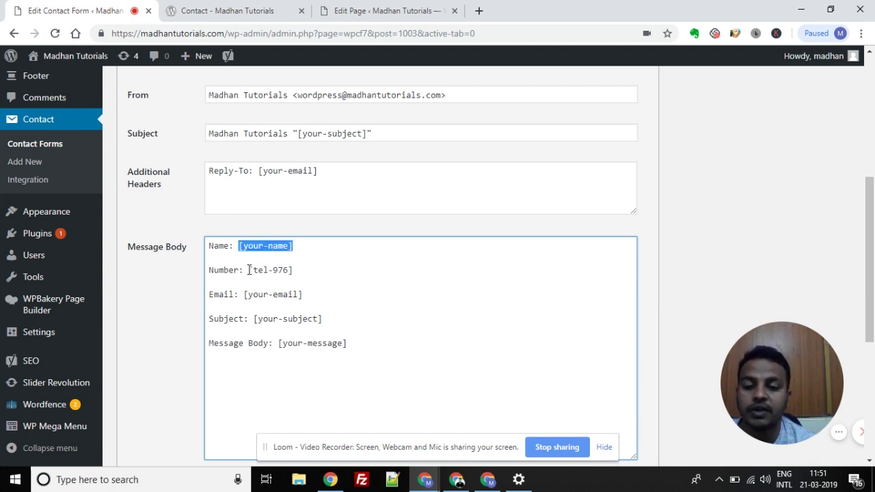
{"action": "left_click_drag", "start_coordinate": [248, 270], "coordinate": [303, 268]}
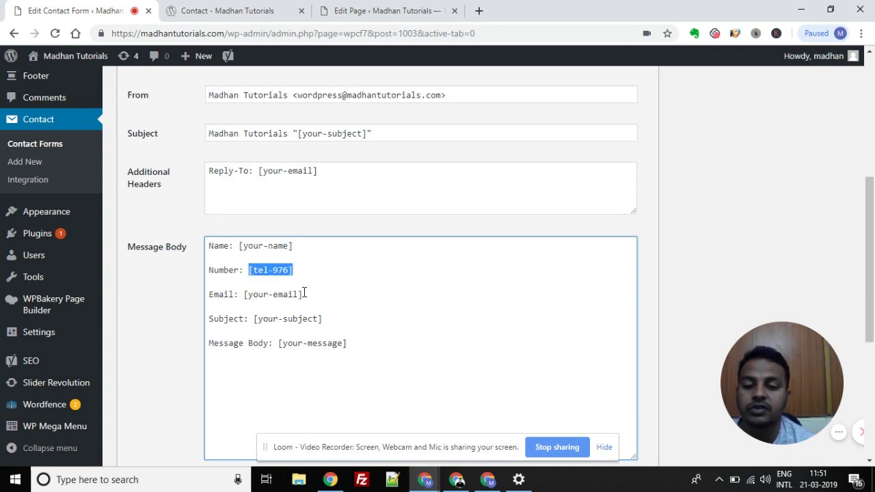
{"action": "left_click", "coordinate": [305, 295]}
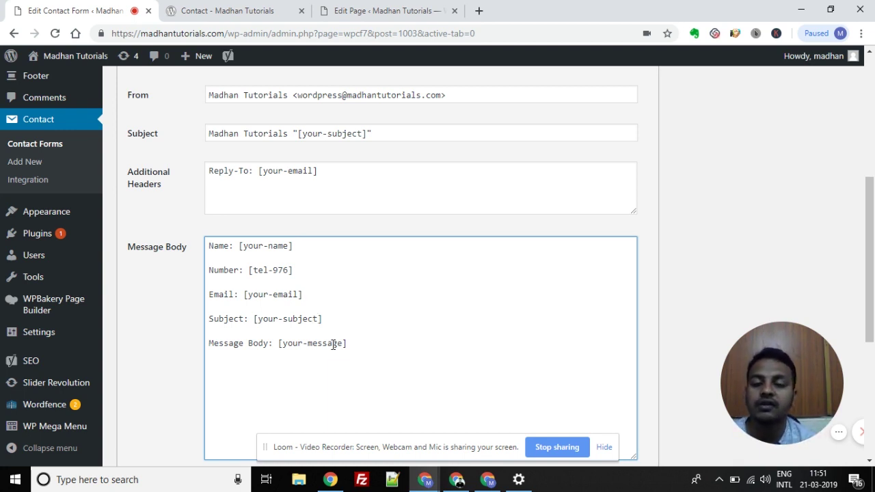
{"action": "left_click_drag", "start_coordinate": [870, 252], "coordinate": [809, 155]}
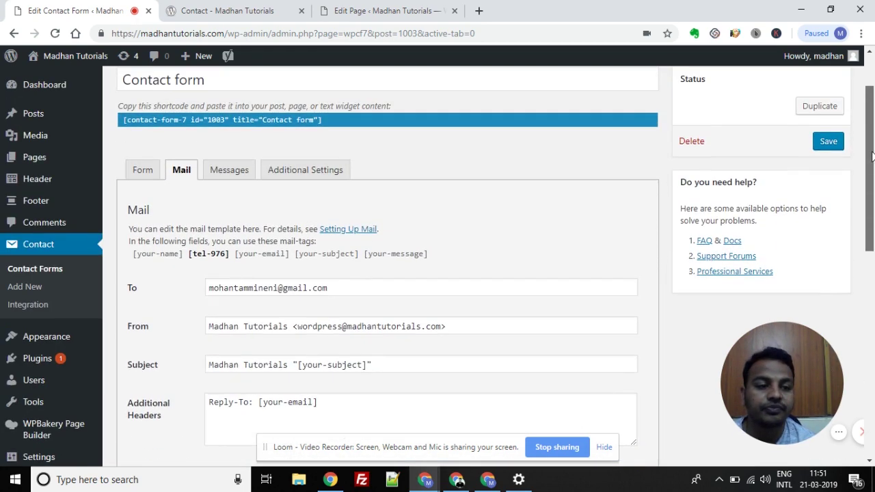
{"action": "left_click", "coordinate": [828, 142]}
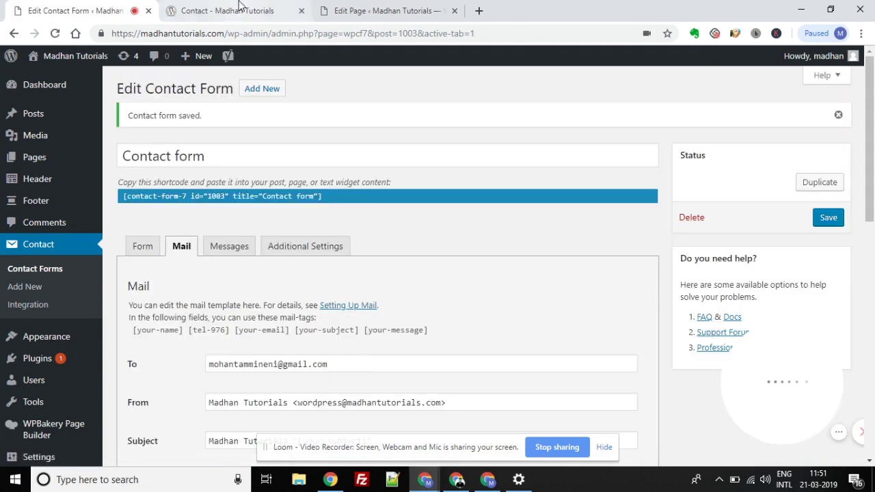
Step: Reload the published Contact page and look over the form's fields from name down to the send button
{"action": "left_click", "coordinate": [235, 8]}
{"action": "left_click", "coordinate": [55, 33]}
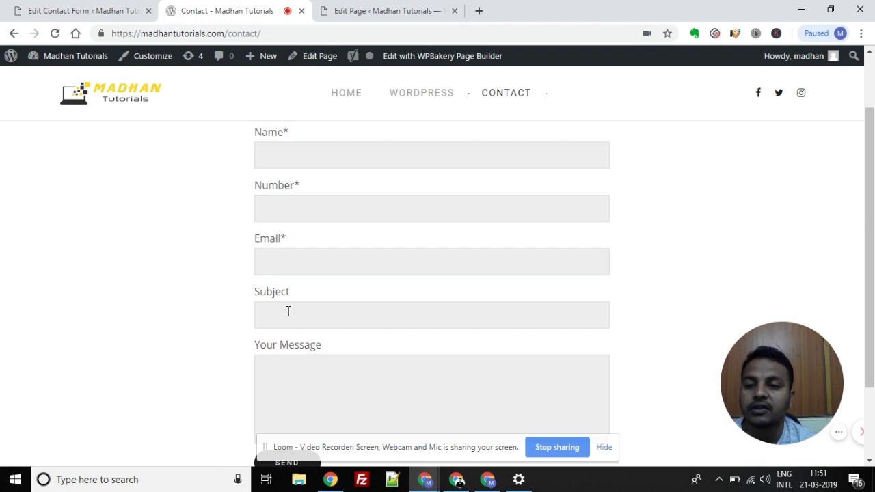
{"action": "left_click", "coordinate": [79, 11]}
{"action": "left_click", "coordinate": [195, 11]}
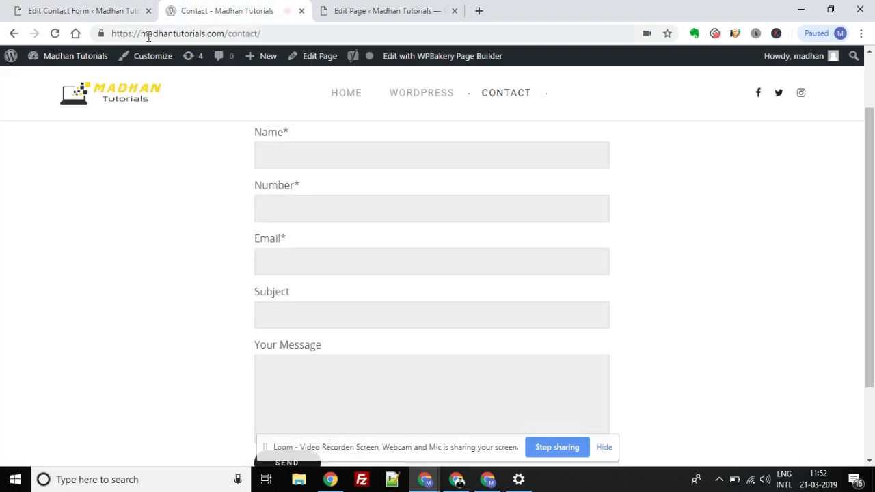
{"action": "left_click", "coordinate": [55, 33]}
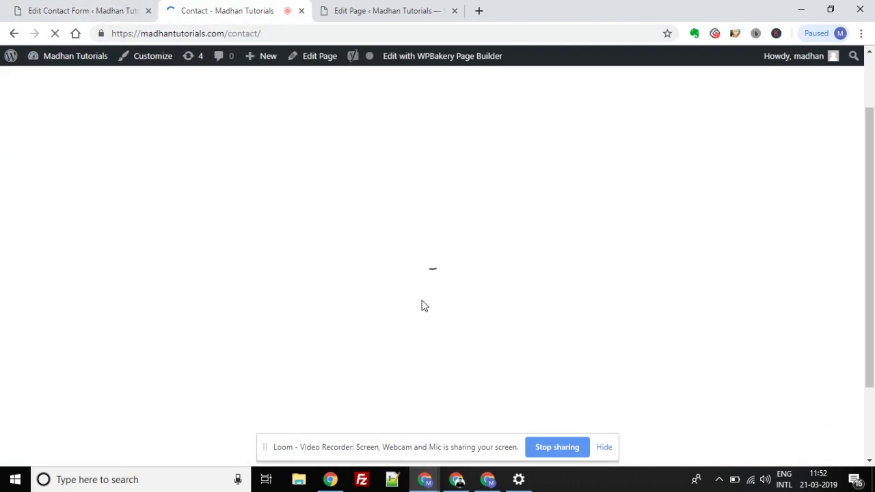
{"action": "left_click", "coordinate": [101, 8]}
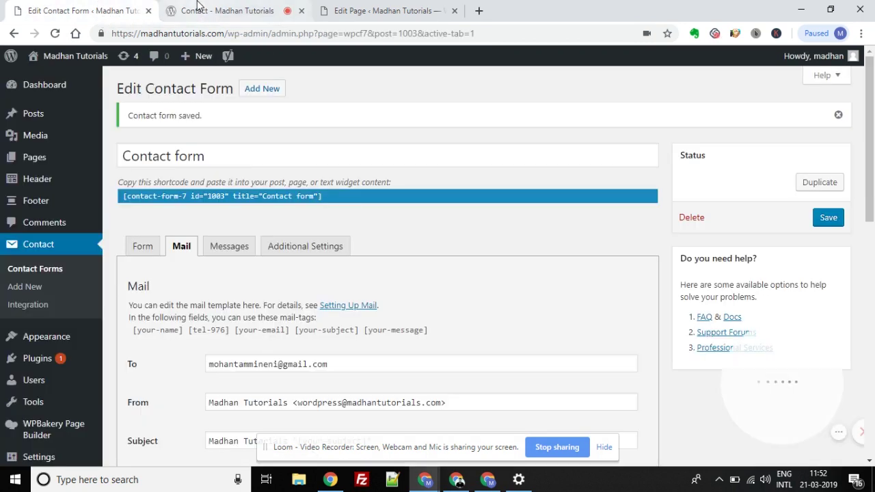
{"action": "left_click", "coordinate": [196, 8]}
{"action": "scroll", "coordinate": [847, 363], "scroll_direction": "down", "scroll_amount": 3}
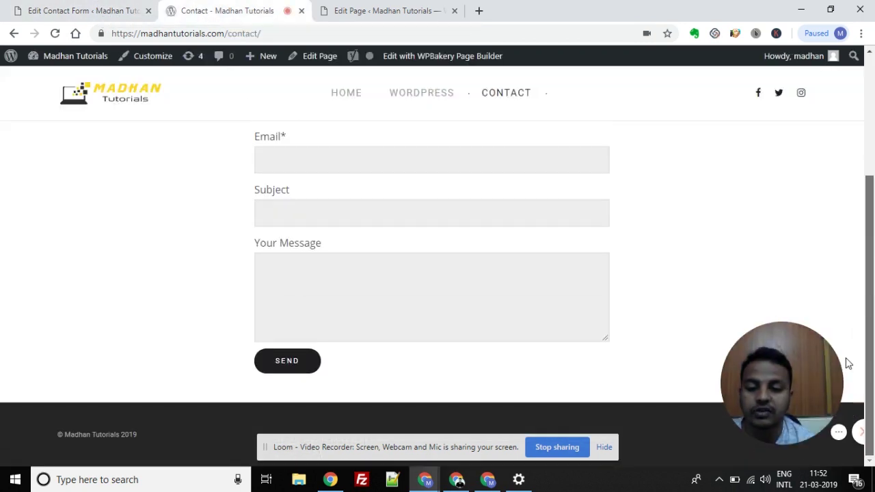
{"action": "scroll", "coordinate": [860, 336], "scroll_direction": "up", "scroll_amount": 5}
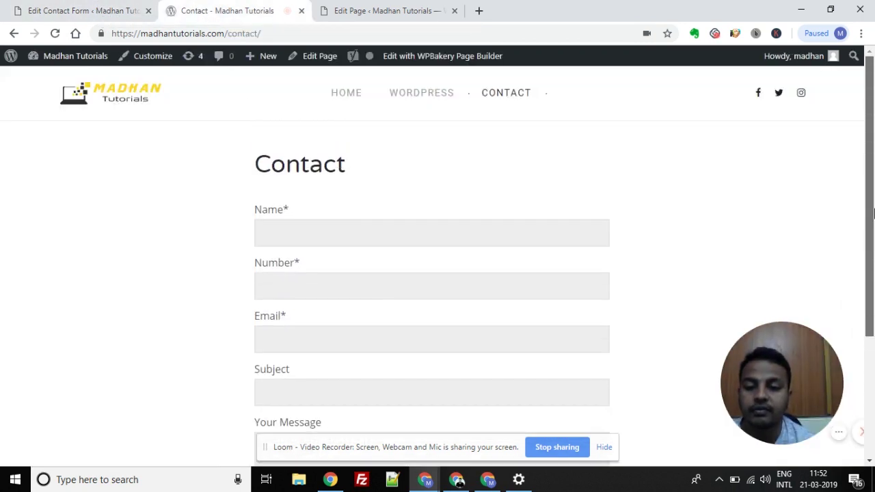
Step: Fill in the sender's name, phone number and e-mail address in the published contact form
{"action": "left_click", "coordinate": [341, 241]}
{"action": "type", "text": "Madhan"}
{"action": "key", "text": "Tab"}
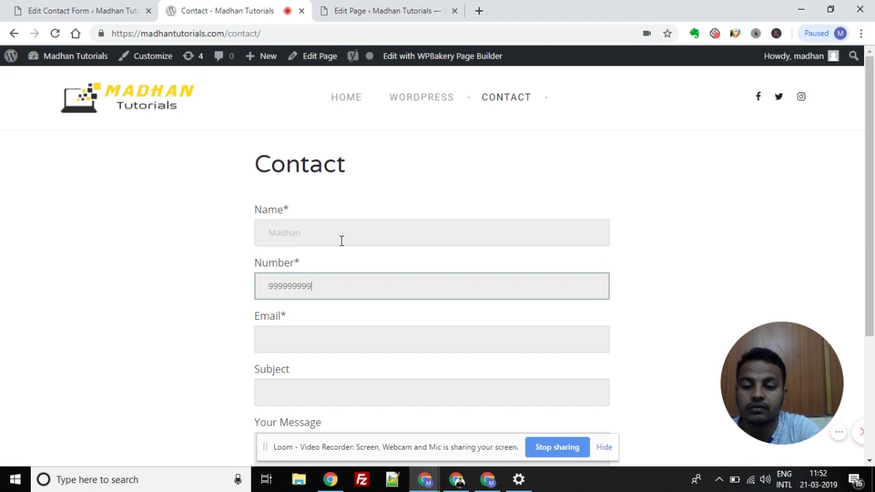
{"action": "left_click", "coordinate": [307, 339]}
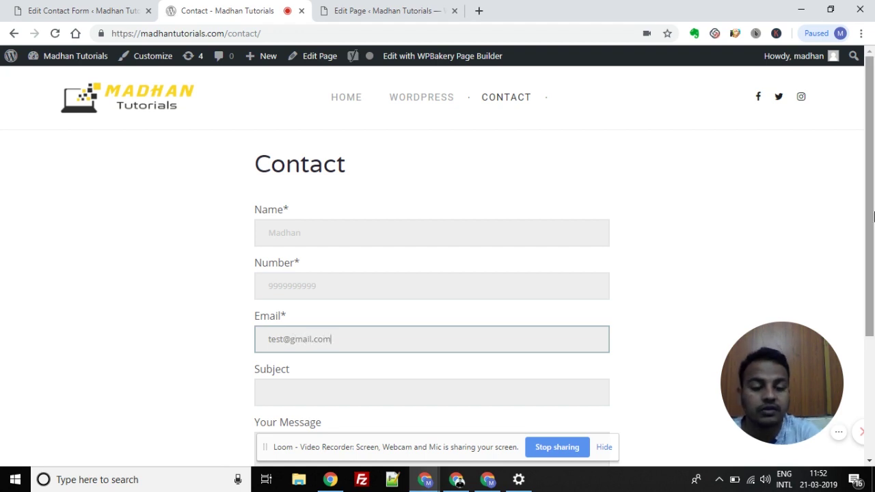
Step: Enter "testing" as both the subject and the message, and send the contact form
{"action": "scroll", "coordinate": [399, 241], "scroll_direction": "down", "scroll_amount": 2}
{"action": "left_click", "coordinate": [280, 292]}
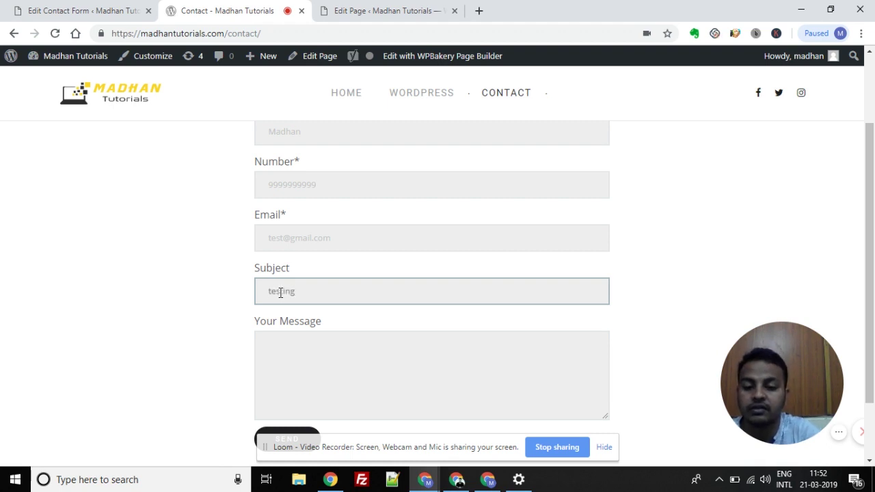
{"action": "left_click", "coordinate": [286, 350]}
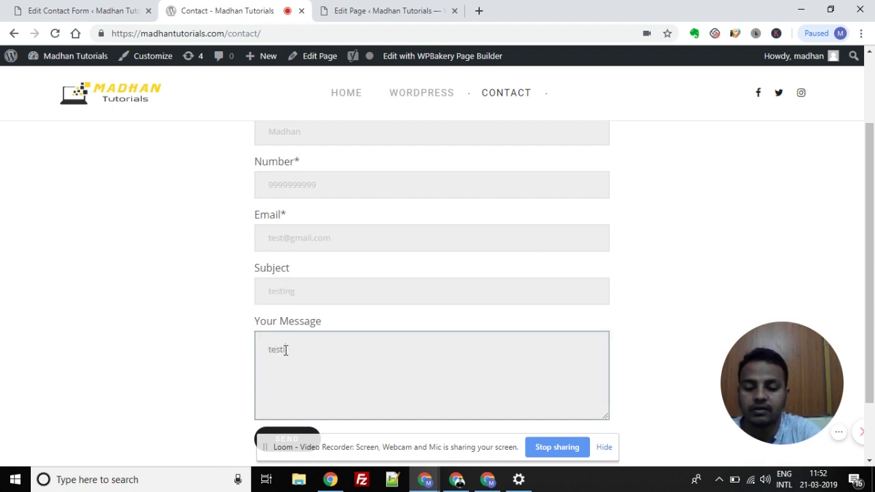
{"action": "scroll", "coordinate": [862, 350], "scroll_direction": "down", "scroll_amount": 2}
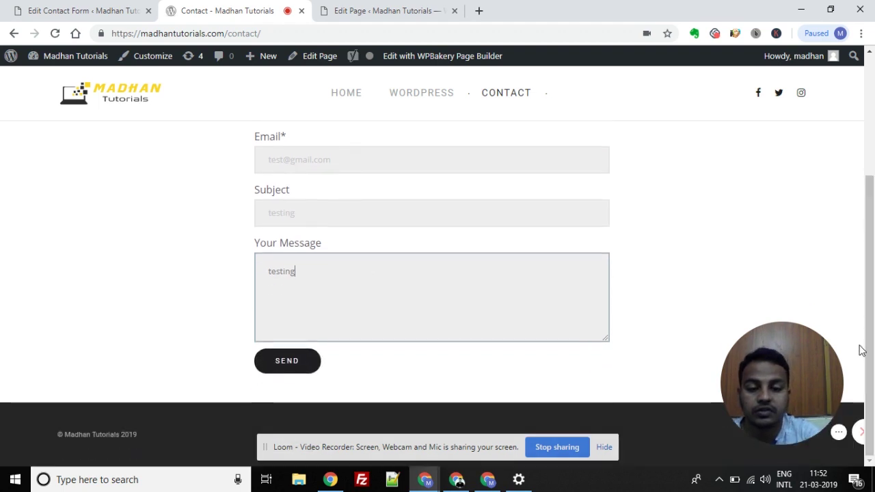
{"action": "left_click", "coordinate": [297, 365]}
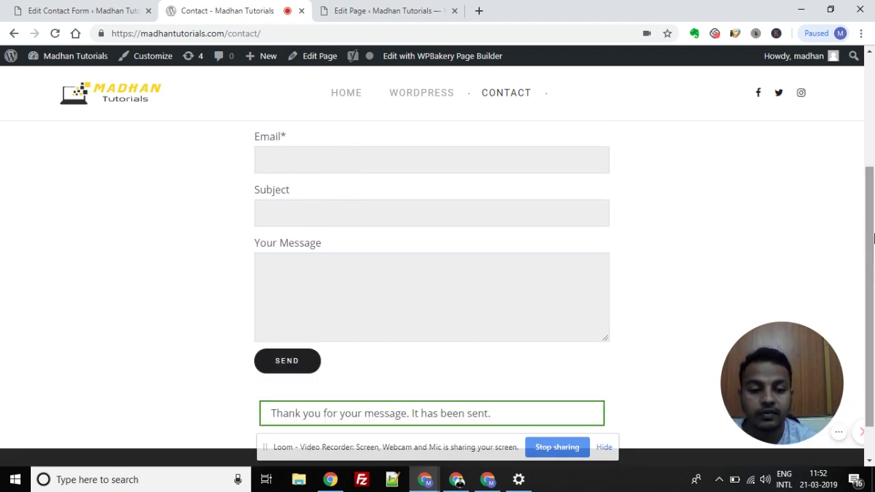
Step: Check the response message below the submitted form and the recipient address in the form's mail settings
{"action": "left_click_drag", "start_coordinate": [272, 413], "coordinate": [517, 418]}
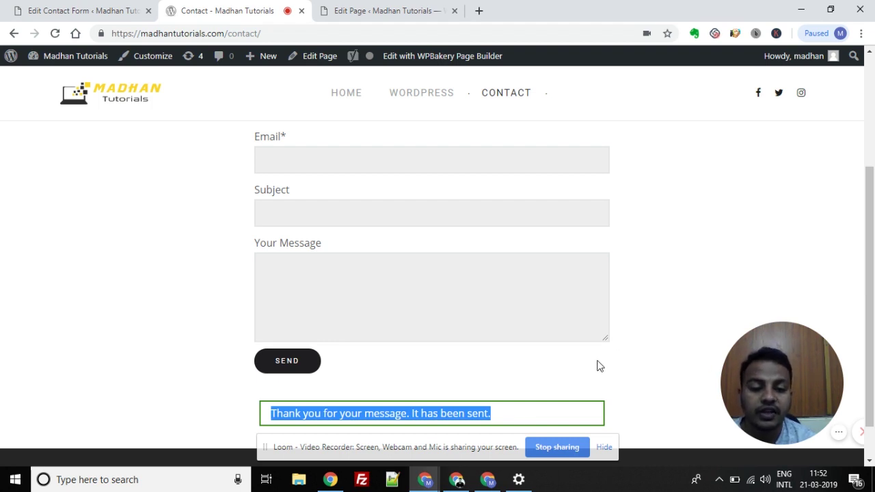
{"action": "left_click", "coordinate": [597, 366]}
{"action": "left_click_drag", "start_coordinate": [271, 415], "coordinate": [488, 414]}
{"action": "left_click", "coordinate": [489, 415]}
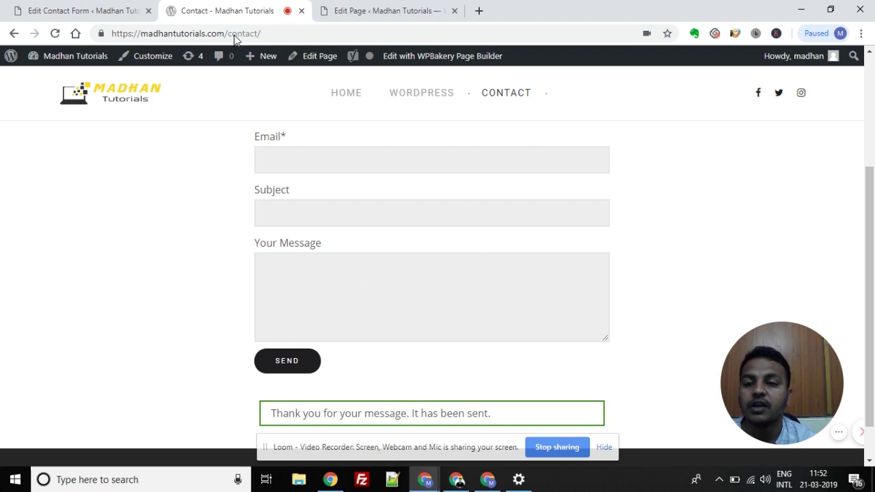
{"action": "left_click", "coordinate": [119, 8]}
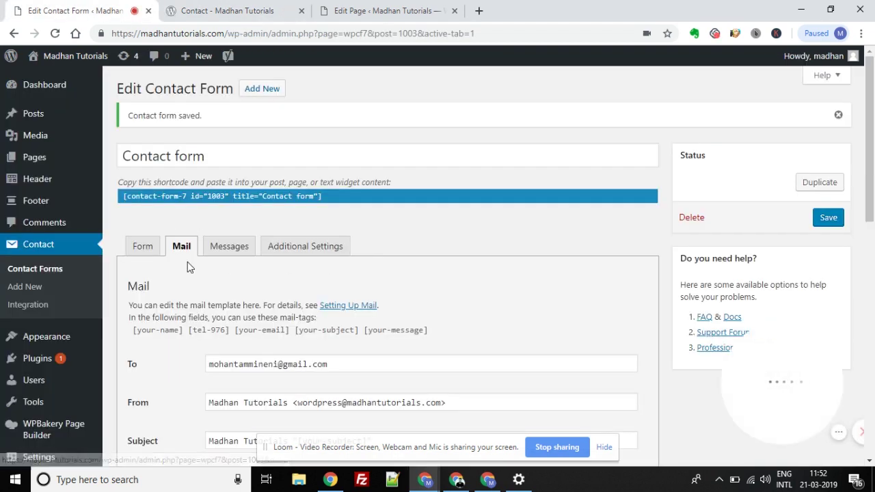
{"action": "left_click_drag", "start_coordinate": [210, 363], "coordinate": [333, 360]}
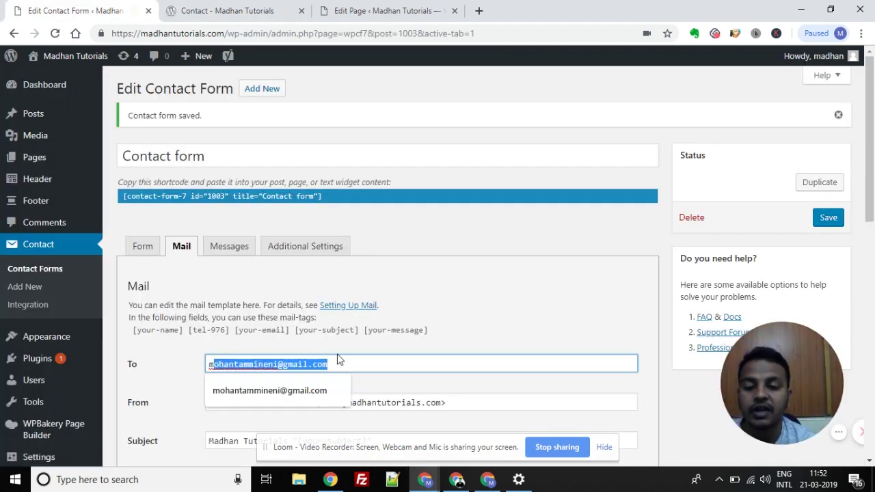
{"action": "left_click", "coordinate": [228, 8]}
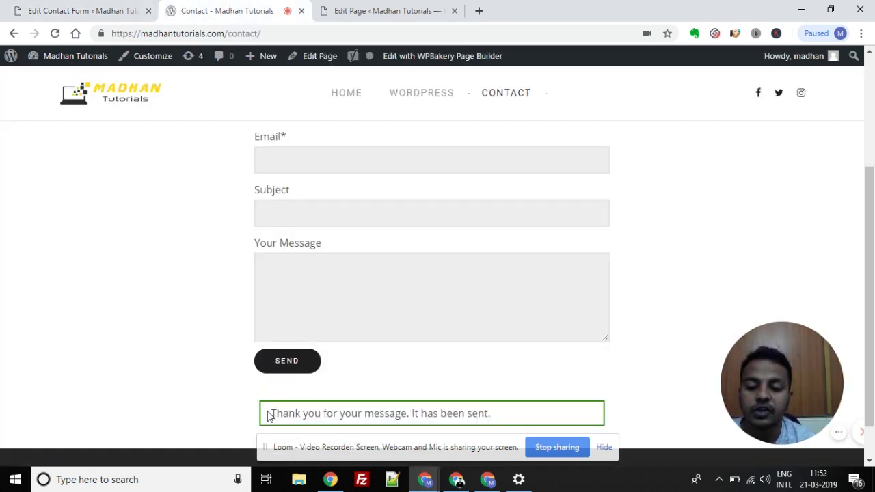
{"action": "left_click", "coordinate": [99, 8]}
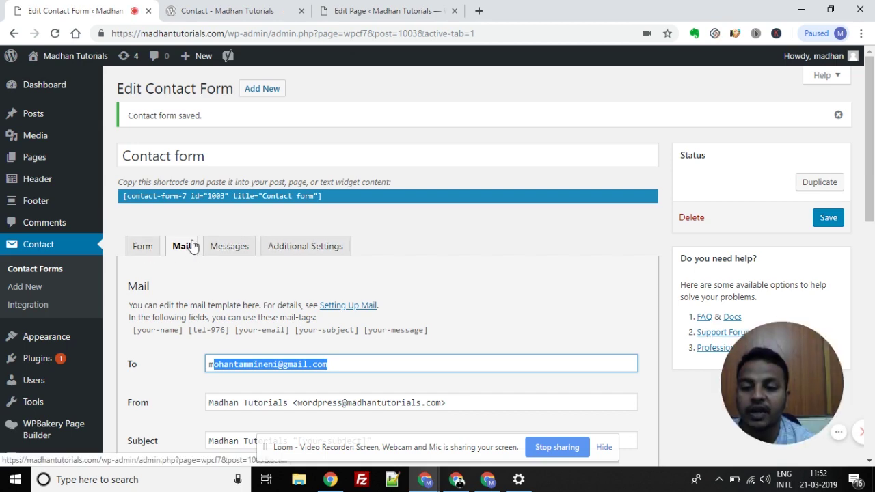
Step: Compare the "Sender's message was sent successfully" text in the form's message settings with the response on the Contact page
{"action": "left_click", "coordinate": [221, 247]}
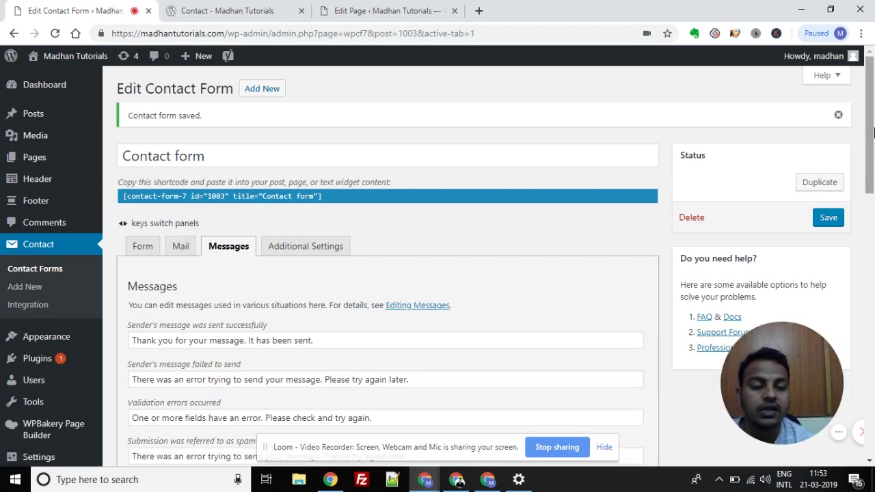
{"action": "left_click_drag", "start_coordinate": [874, 131], "coordinate": [866, 176]}
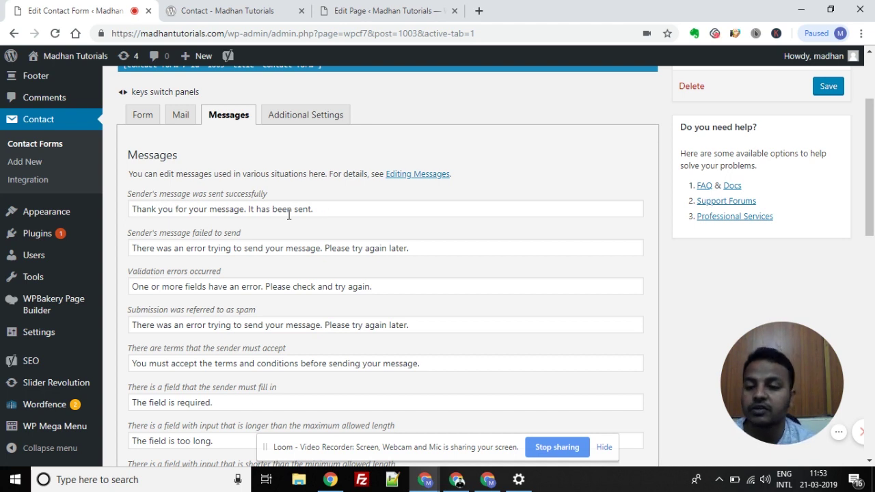
{"action": "left_click", "coordinate": [133, 209]}
{"action": "left_click_drag", "start_coordinate": [165, 210], "coordinate": [332, 203]}
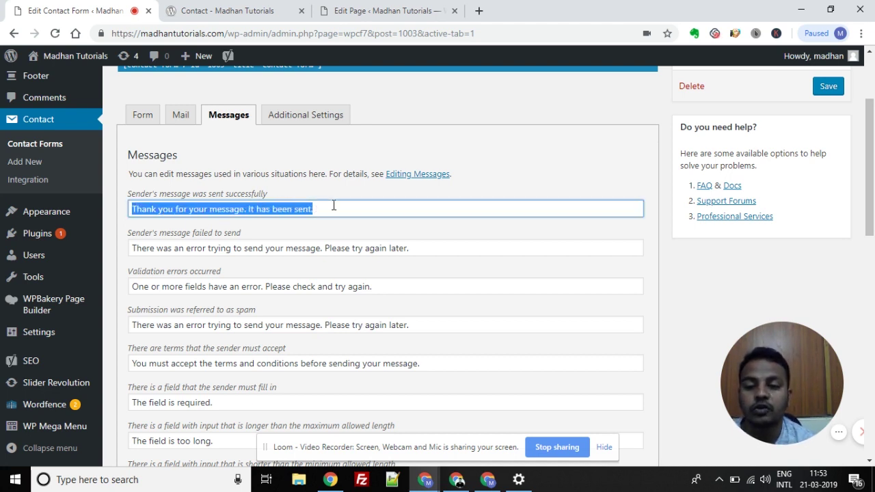
{"action": "left_click", "coordinate": [258, 8]}
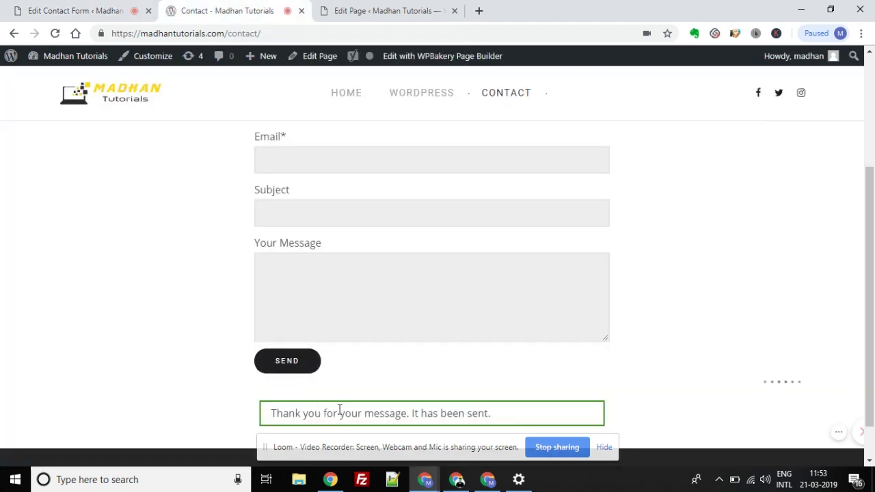
{"action": "left_click", "coordinate": [125, 6]}
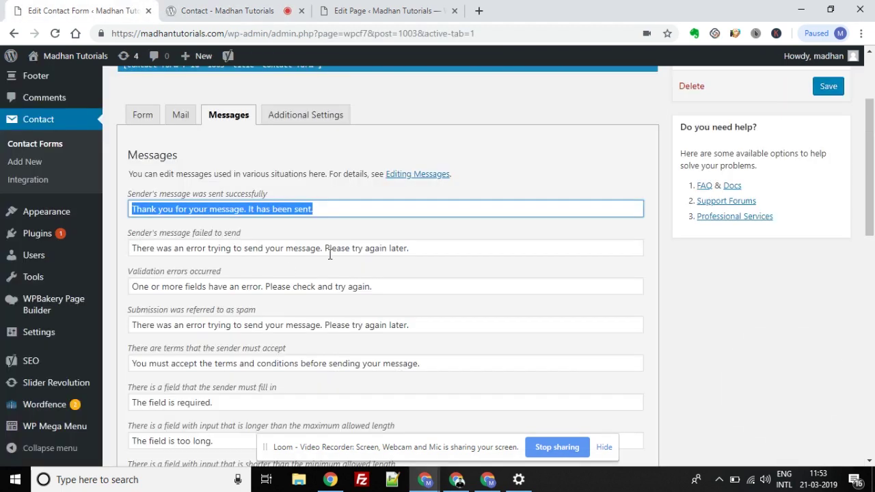
{"action": "left_click", "coordinate": [326, 211]}
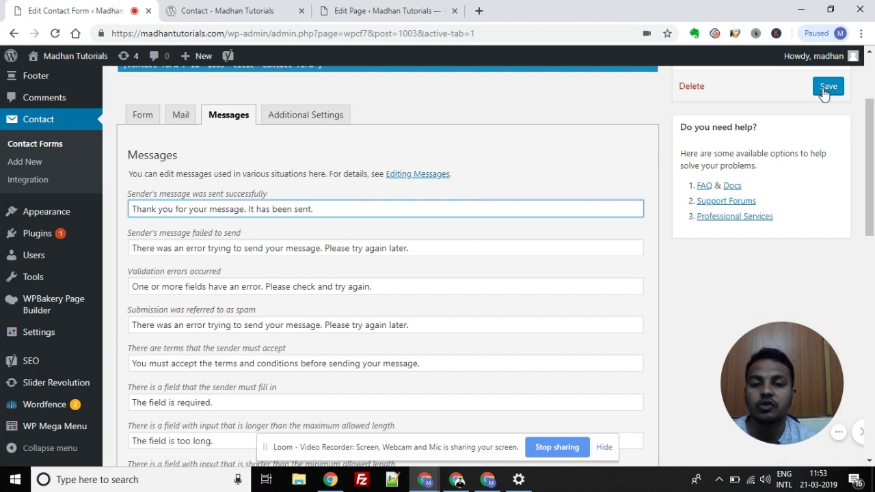
{"action": "left_click", "coordinate": [261, 5]}
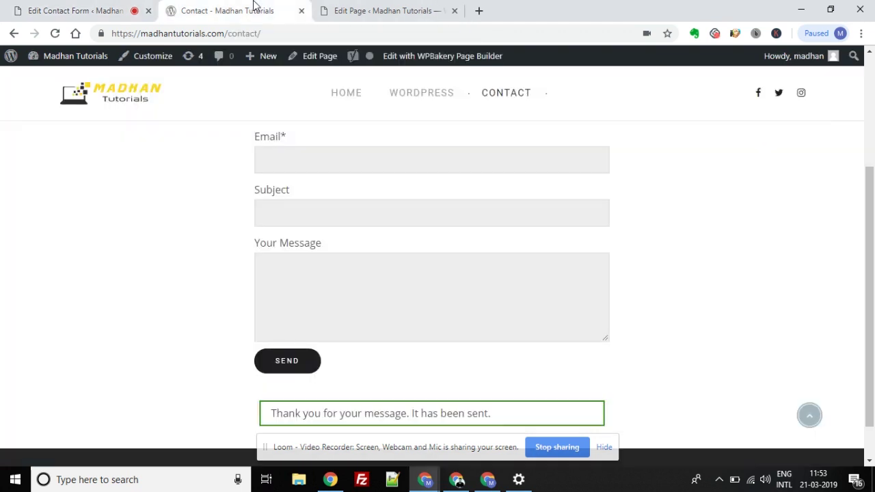